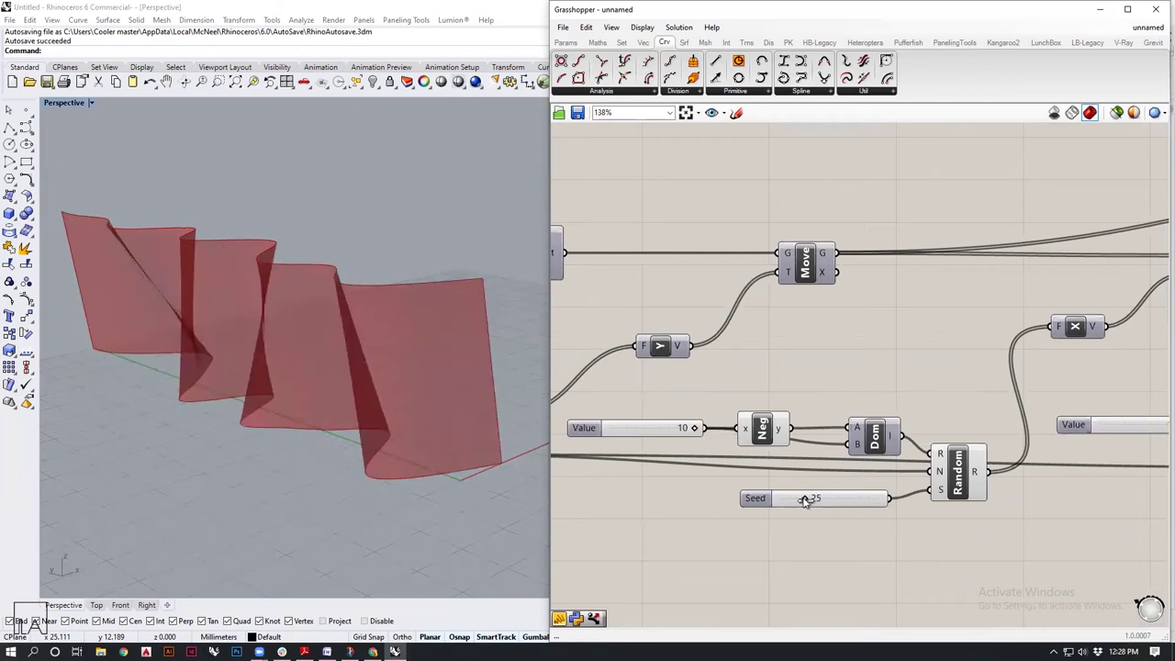
# Step: Turn on the preview of both curve division components and the Line component connecting their points
pyautogui.scroll(-5, 699, 498)
pyautogui.moveTo(1129, 459); pyautogui.dragTo(708, 435, button='right')
pyautogui.scroll(4, 940, 367)
pyautogui.moveTo(1013, 474); pyautogui.dragTo(814, 257)
pyautogui.middleClick(841, 333)
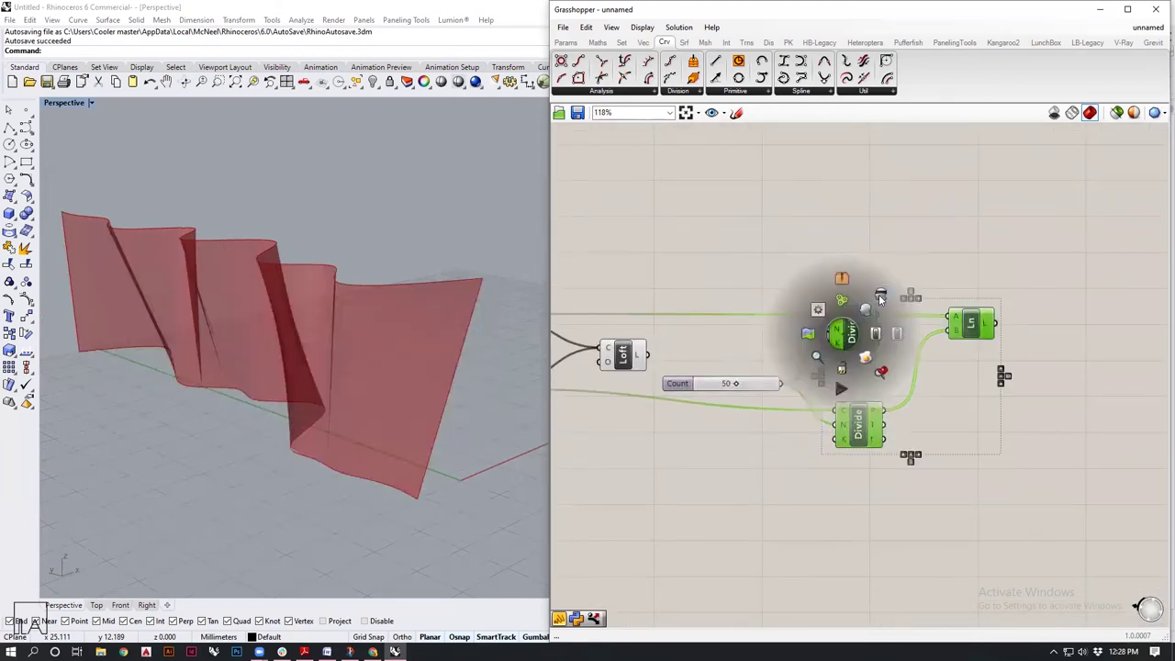
pyautogui.click(878, 300)
pyautogui.press('space')
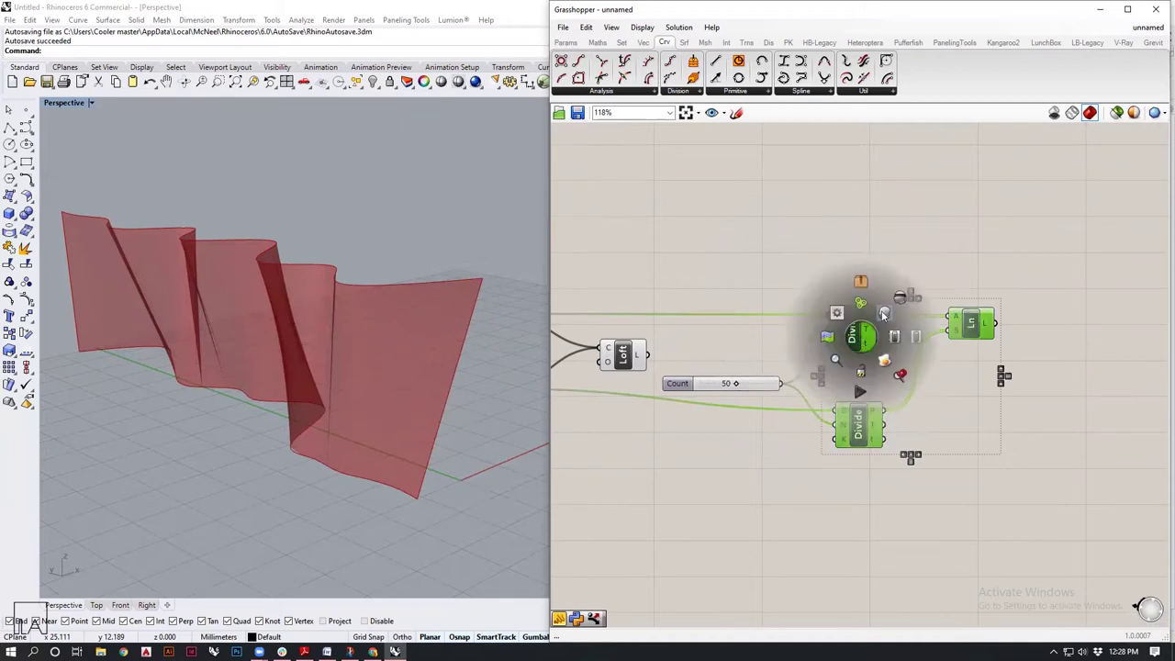
pyautogui.click(884, 315)
# Step: Turn off the preview of the Loft component so that only the division points and lines display
pyautogui.scroll(-1, 899, 364)
pyautogui.moveTo(668, 354); pyautogui.dragTo(842, 345, button='right')
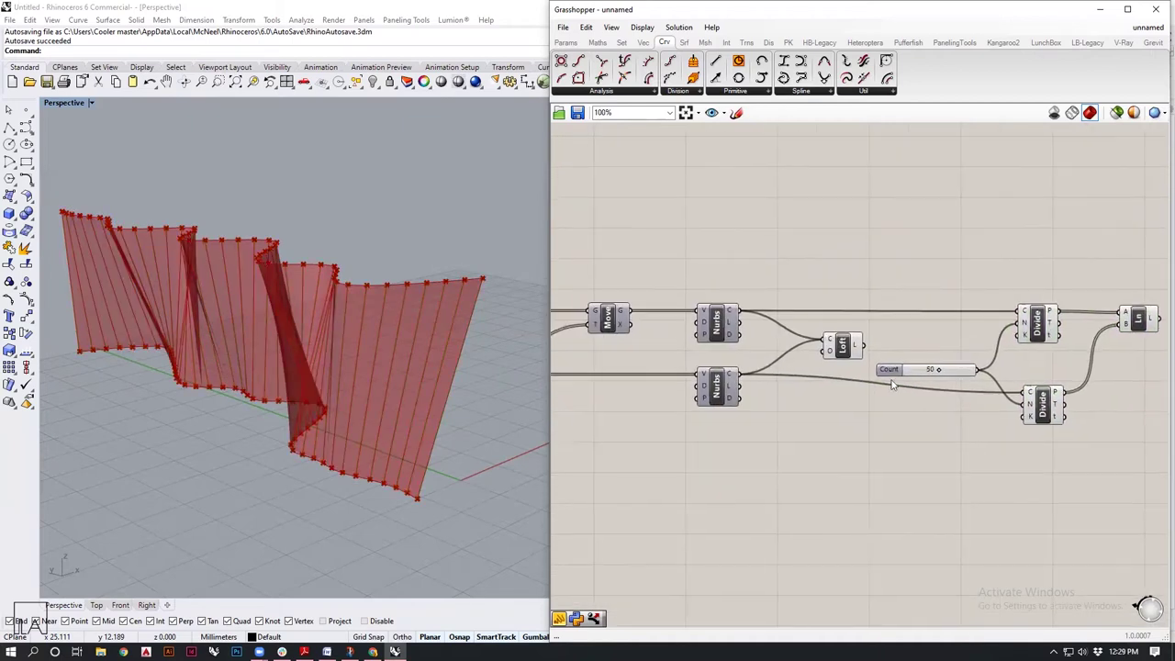
pyautogui.click(843, 345)
pyautogui.press('space')
pyautogui.click(867, 322)
pyautogui.click(446, 518)
# Step: Set the seed of the downstream Random component to 29 and the seed of the upstream one to 22
pyautogui.scroll(-3, 781, 475)
pyautogui.moveTo(780, 469); pyautogui.dragTo(936, 461, button='right')
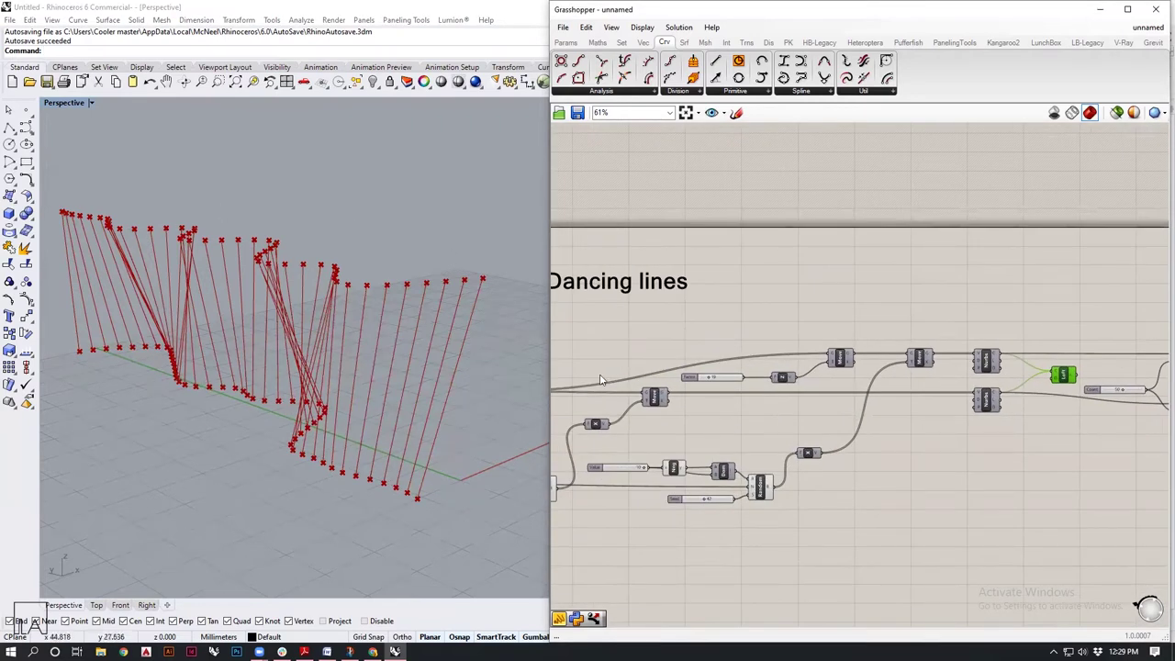
pyautogui.scroll(6, 682, 500)
pyautogui.moveTo(739, 491); pyautogui.dragTo(723, 492)
pyautogui.scroll(-3, 823, 465)
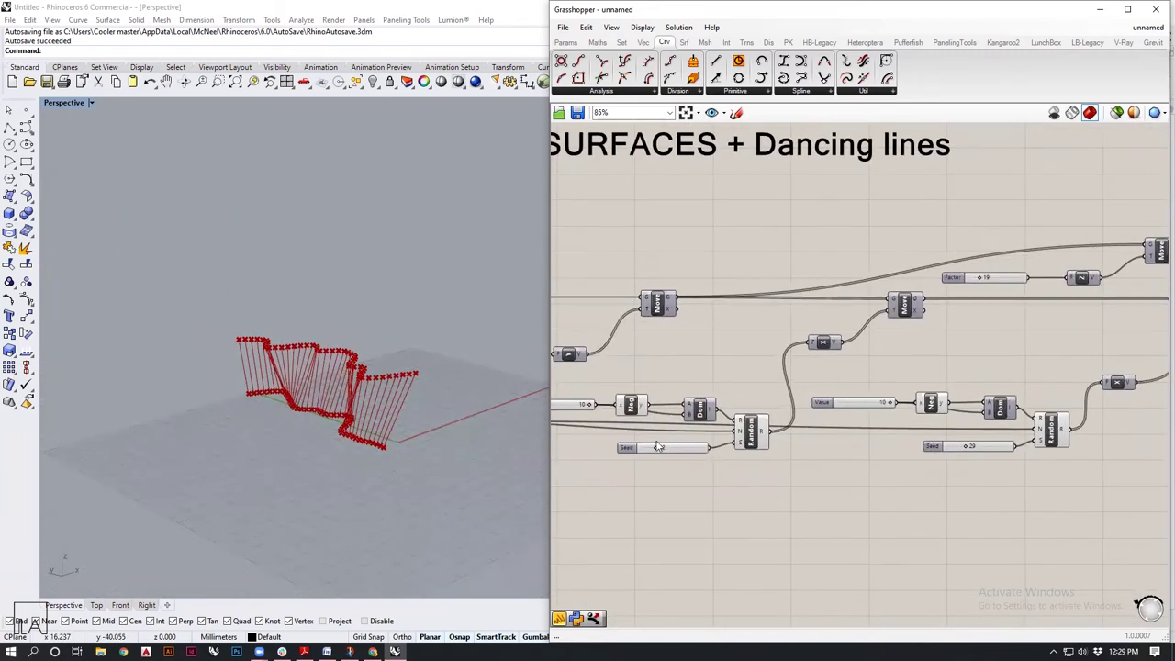
pyautogui.scroll(5, 653, 442)
pyautogui.moveTo(649, 459); pyautogui.dragTo(648, 459)
pyautogui.scroll(2, 345, 390)
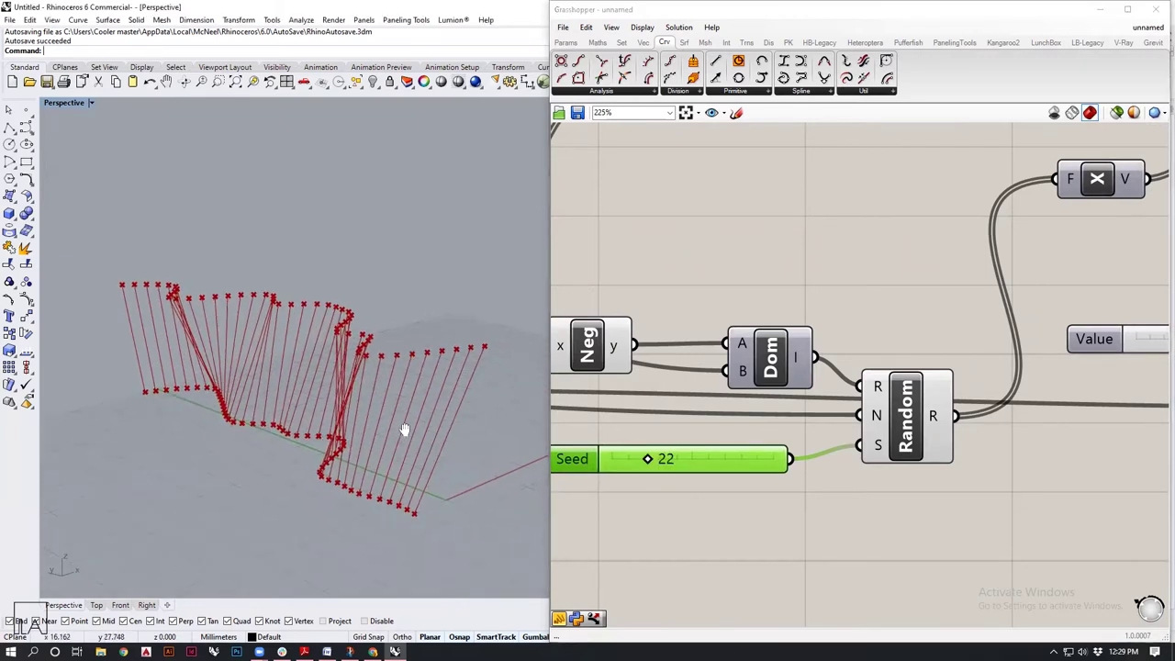
# Step: Turn off the preview of every component in the finished "PARAMETRIC SURFACES + Dancing lines" definition
pyautogui.scroll(-5, 883, 454)
pyautogui.scroll(-3, 891, 466)
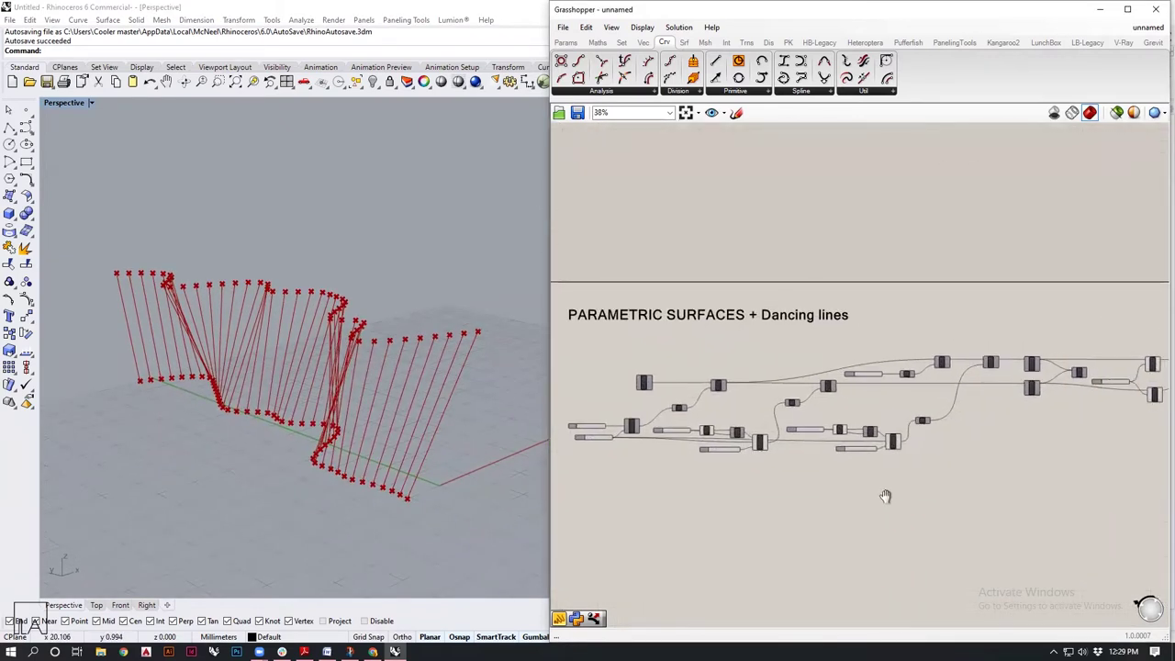
pyautogui.moveTo(1110, 556); pyautogui.dragTo(647, 406)
pyautogui.middleClick(957, 422)
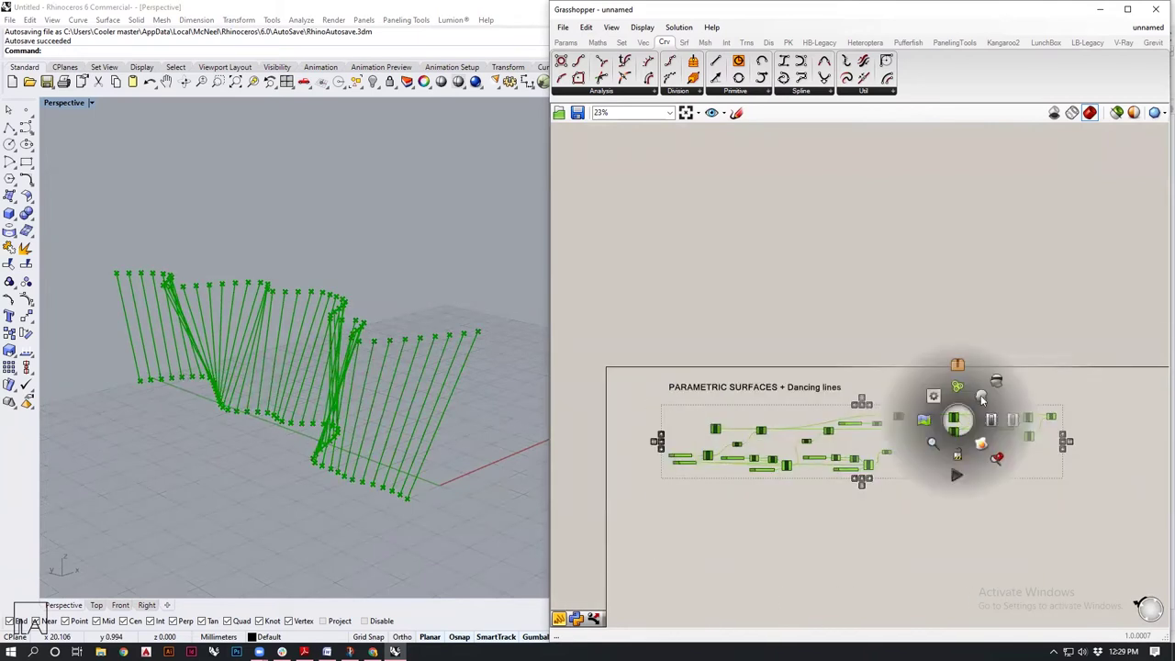
pyautogui.click(996, 384)
pyautogui.click(915, 541)
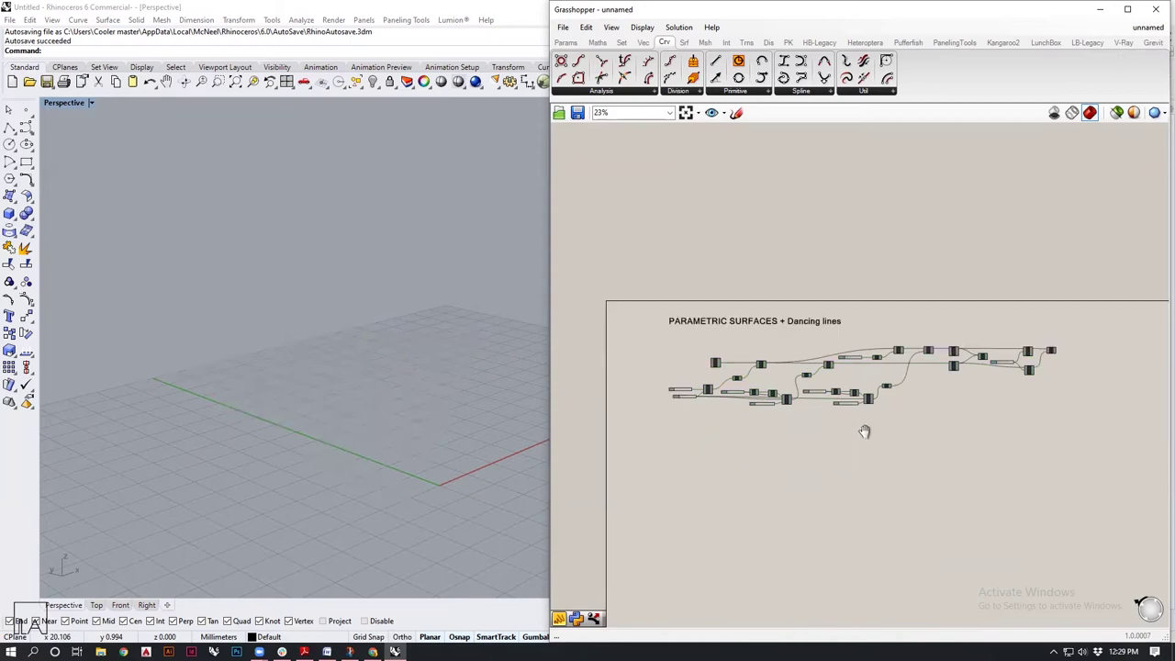
# Step: Place a Construct Point component on an empty area of the canvas
pyautogui.scroll(5, 735, 505)
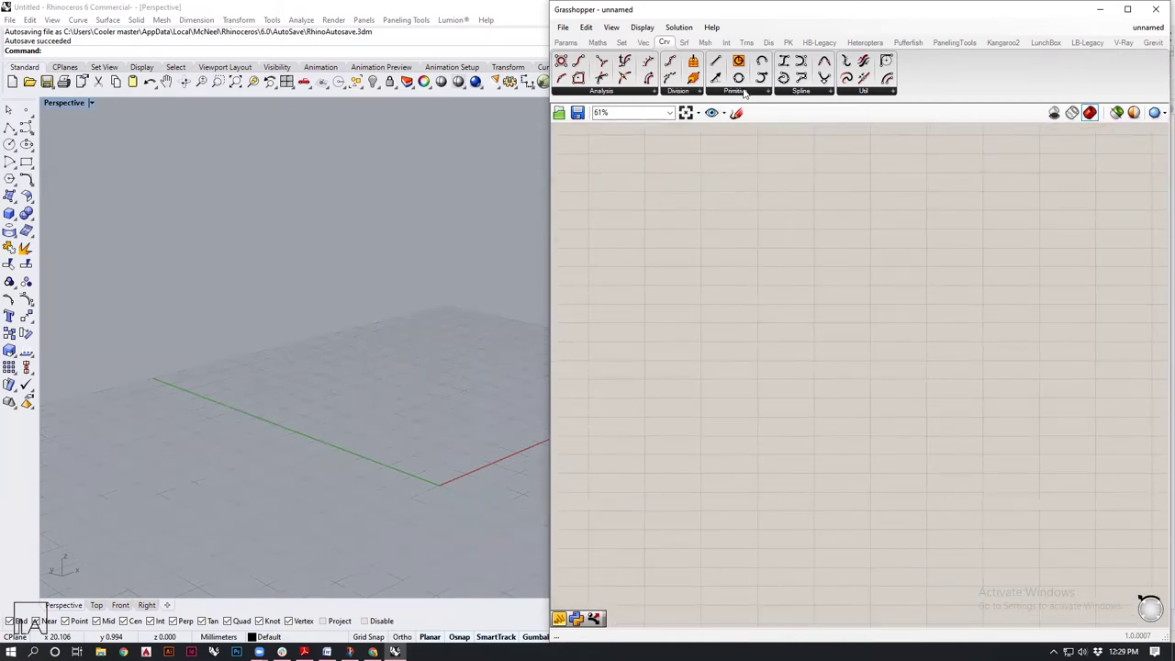
pyautogui.click(642, 43)
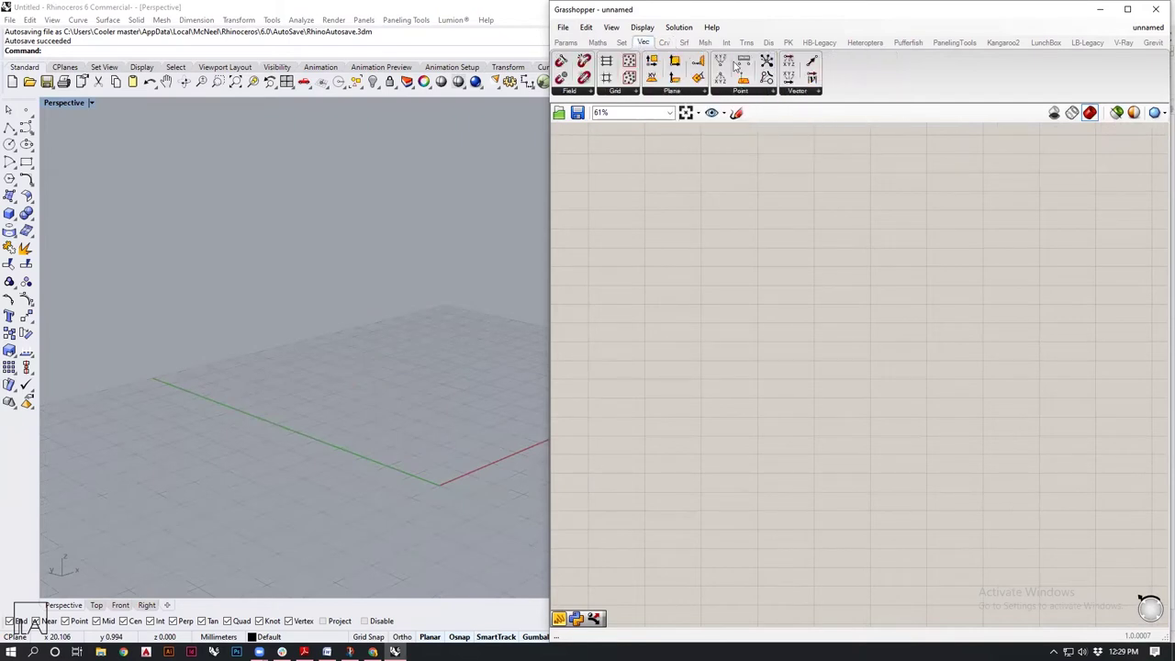
pyautogui.moveTo(722, 63); pyautogui.dragTo(759, 313)
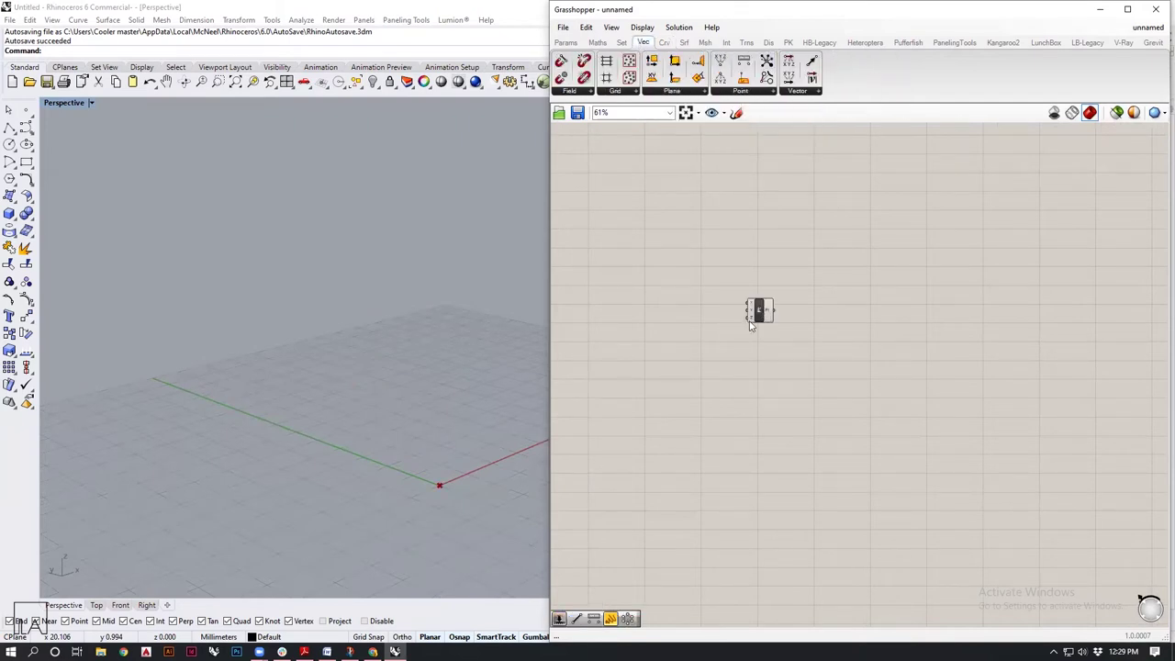
# Step: Add a Move component and connect the constructed point to its geometry input
pyautogui.moveTo(443, 484); pyautogui.dragTo(357, 446, button='right')
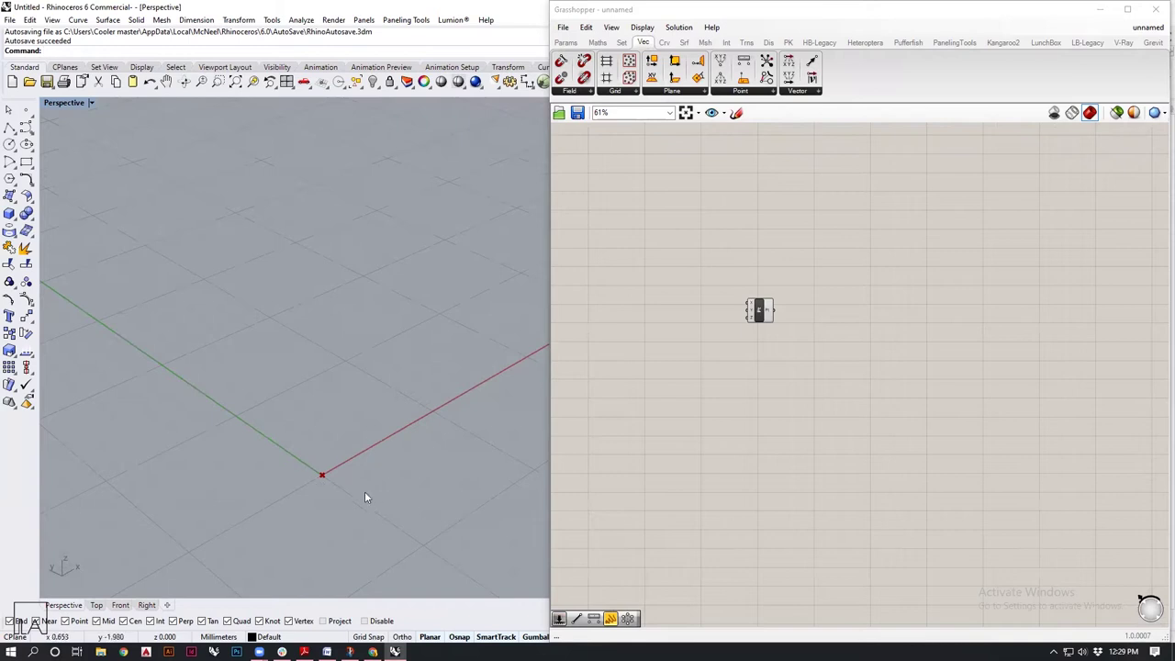
pyautogui.scroll(4, 812, 308)
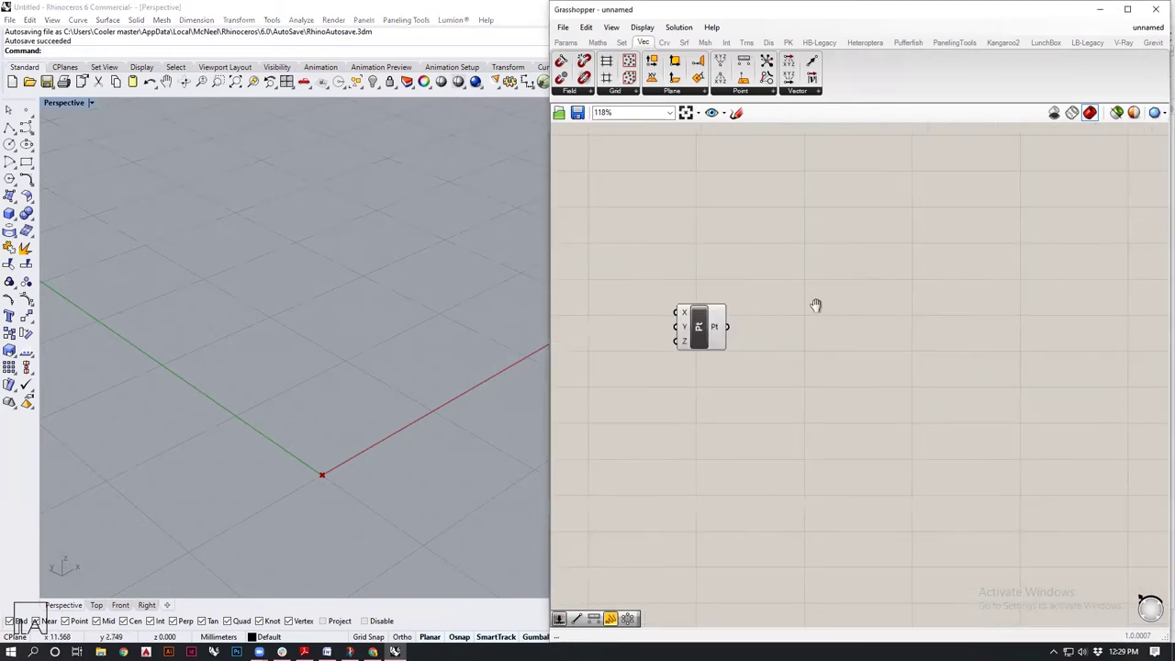
pyautogui.moveTo(422, 474); pyautogui.dragTo(357, 459, button='right')
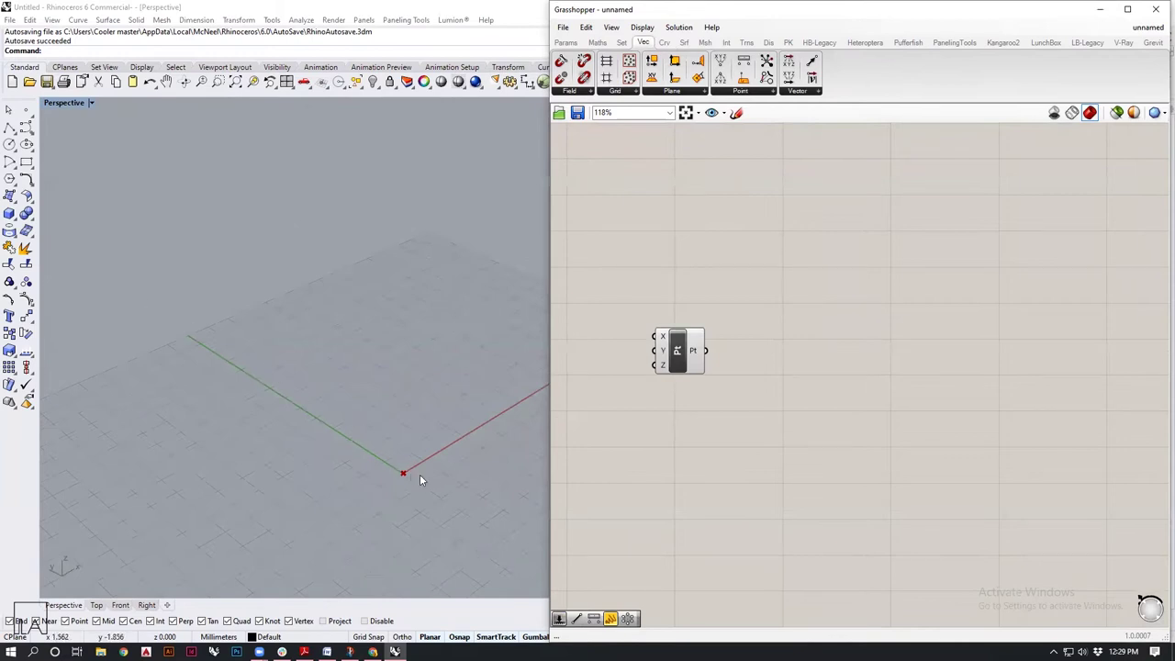
pyautogui.doubleClick(854, 294)
pyautogui.write('moc')
pyautogui.press('BackSpace')
pyautogui.write('ve')
pyautogui.click(826, 265)
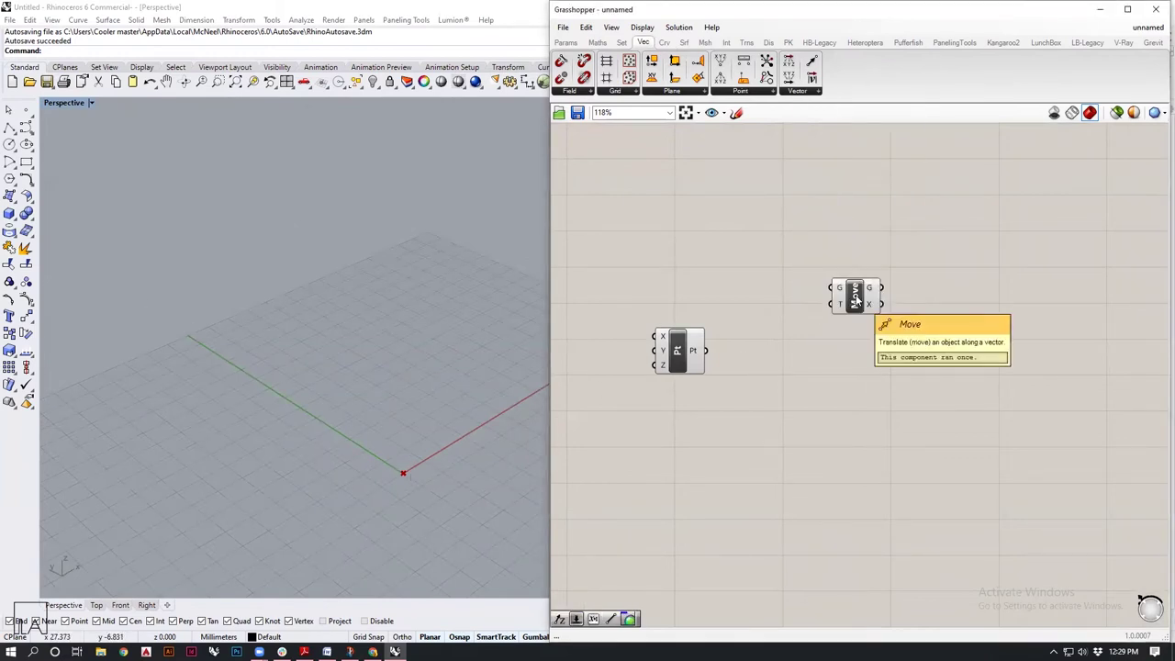
pyautogui.moveTo(707, 352); pyautogui.dragTo(888, 361)
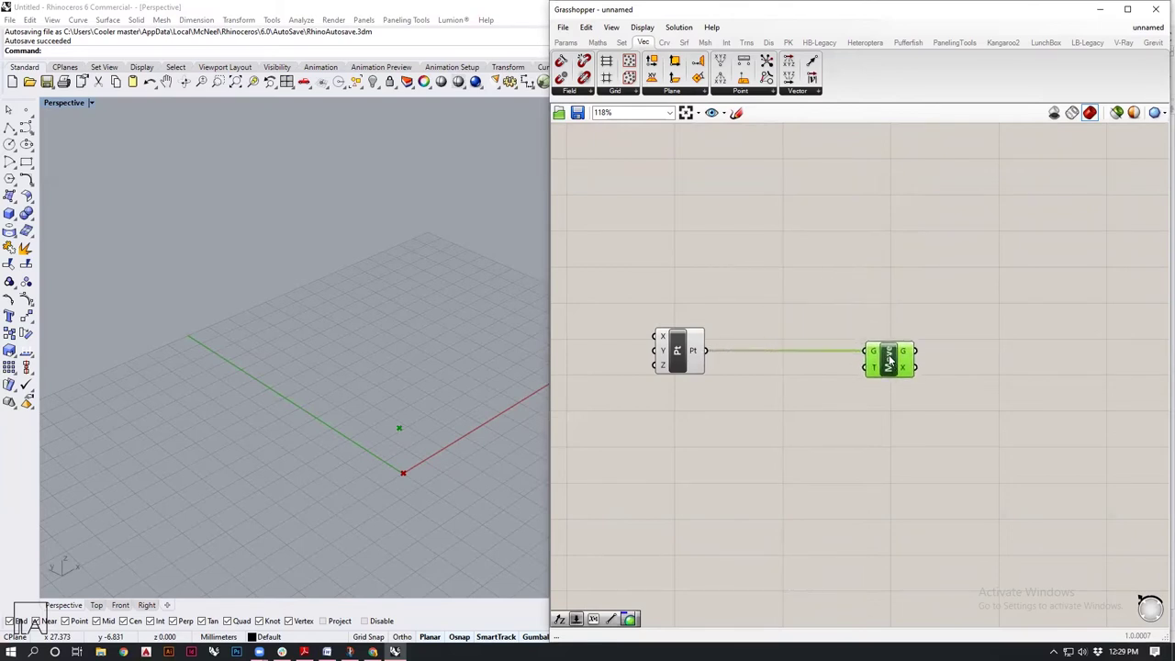
# Step: Add a Unit Y vector, connect it to Move's translation input and place it between the point and Move components
pyautogui.doubleClick(807, 441)
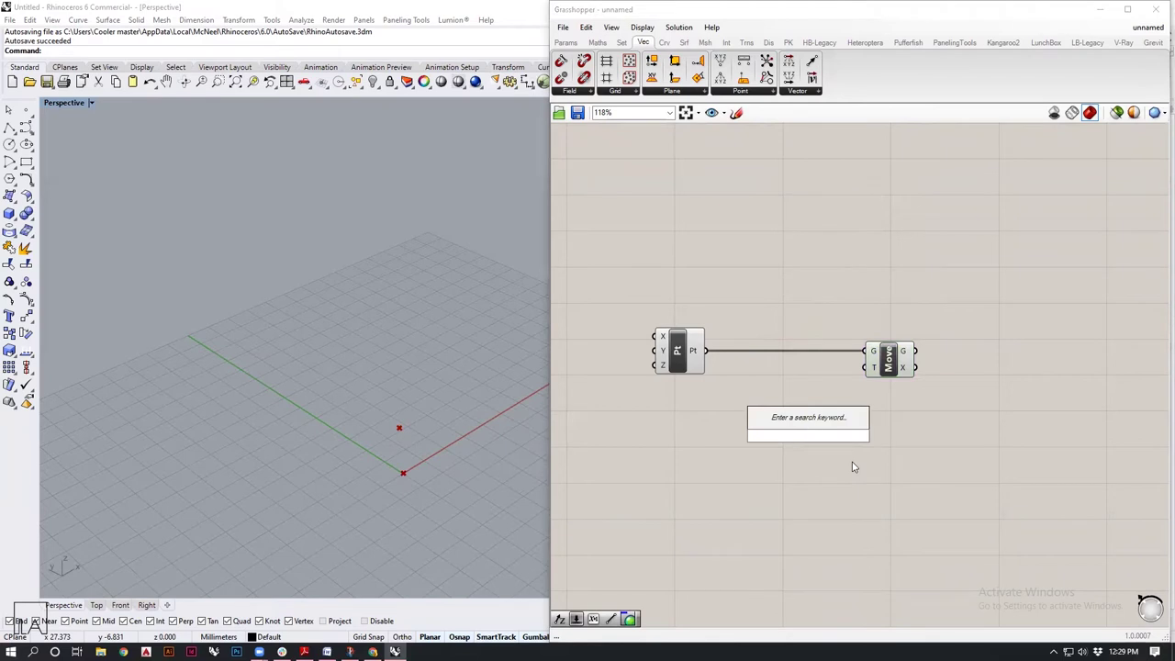
pyautogui.write('y')
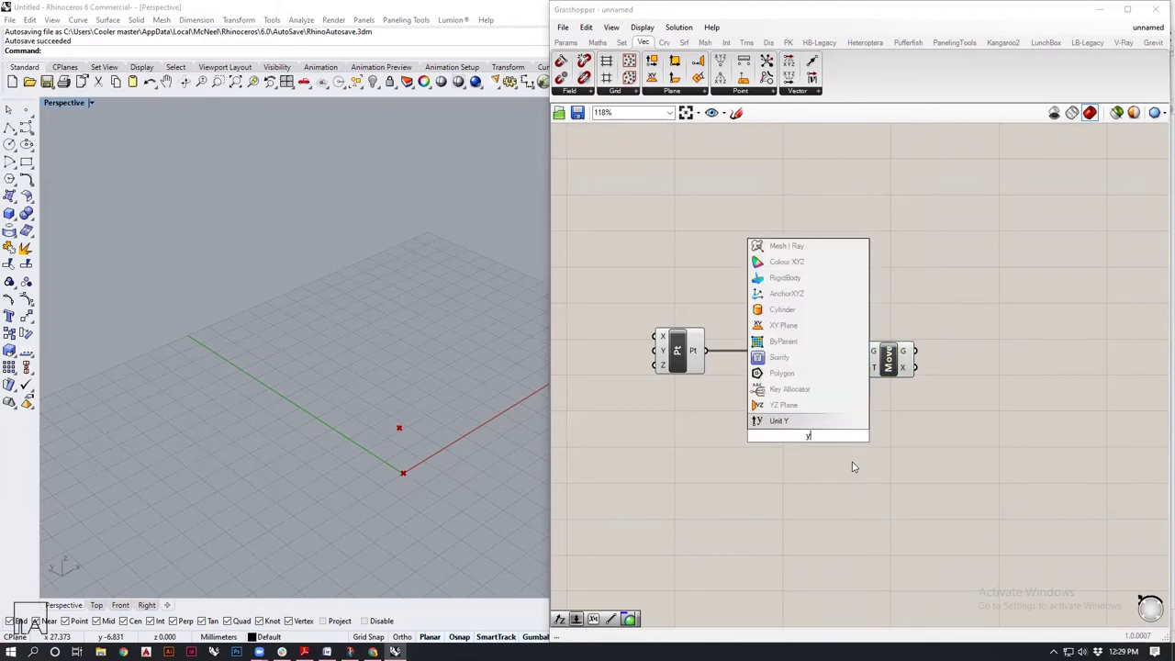
pyautogui.press('Return')
pyautogui.moveTo(838, 438); pyautogui.dragTo(865, 368)
pyautogui.moveTo(807, 437); pyautogui.dragTo(786, 412)
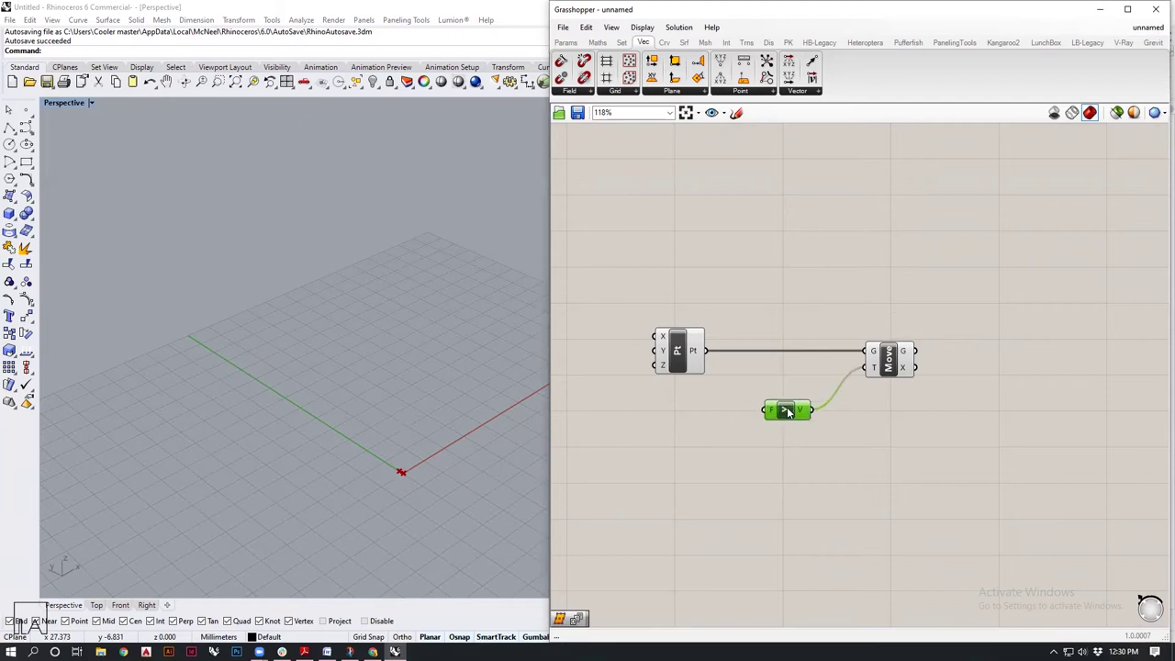
# Step: Add a Series component, connect its output to the Unit Y factor and place it below the point component
pyautogui.moveTo(825, 485); pyautogui.dragTo(890, 474, button='right')
pyautogui.click(774, 440)
pyautogui.moveTo(413, 475); pyautogui.dragTo(385, 464, button='right')
pyautogui.moveTo(776, 453); pyautogui.dragTo(809, 431, button='right')
pyautogui.doubleClick(714, 466)
pyautogui.write('series')
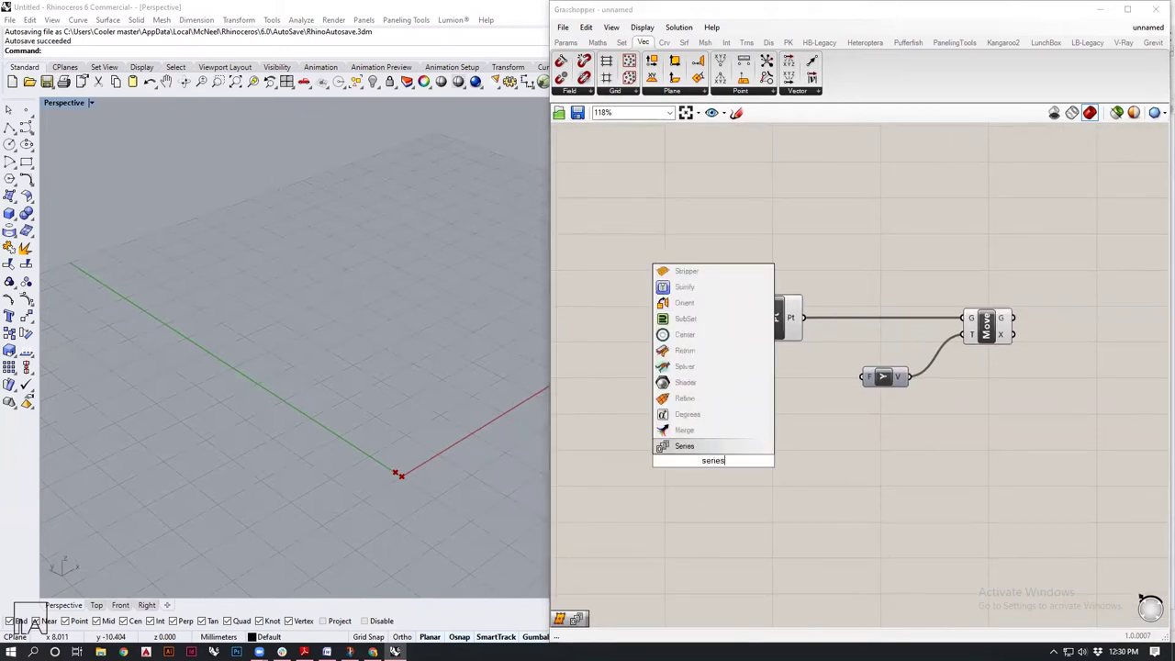
pyautogui.press('Return')
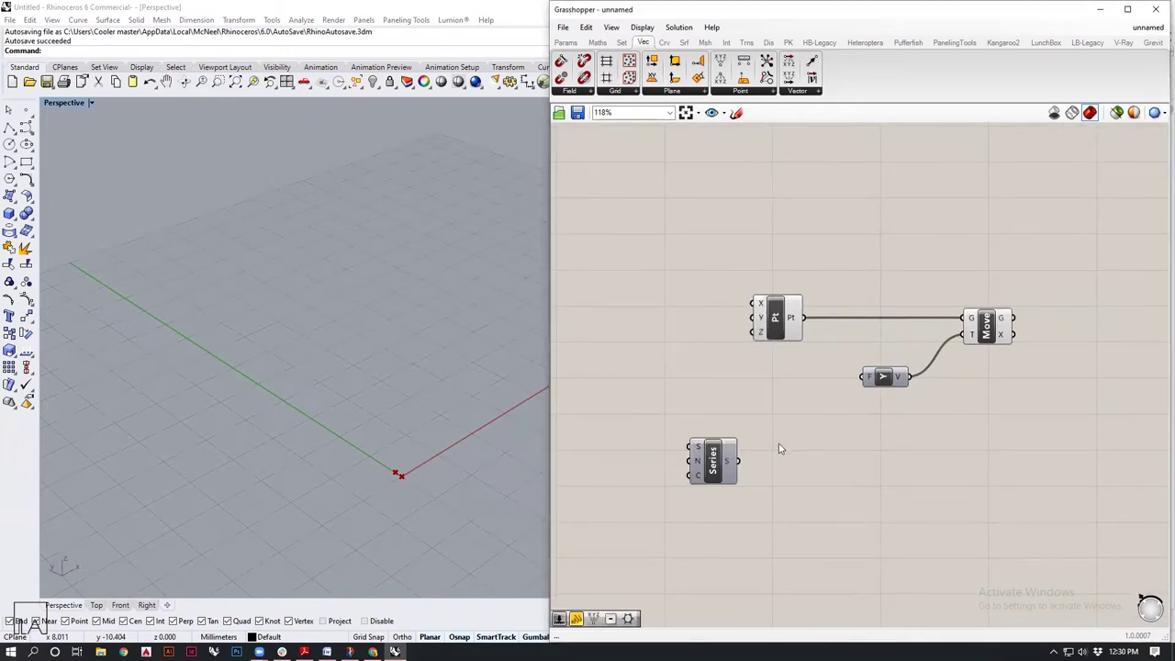
pyautogui.moveTo(740, 461); pyautogui.dragTo(864, 376)
pyautogui.moveTo(712, 459); pyautogui.dragTo(735, 401)
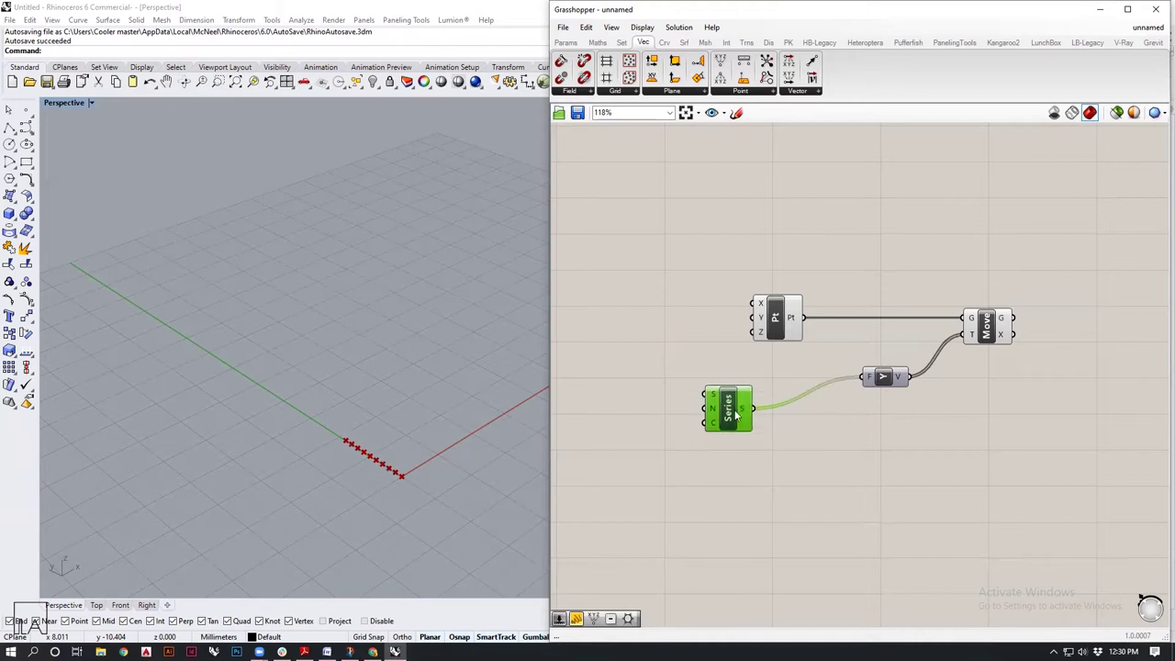
# Step: Add a number slider with value 5 and connect it to the Series step input
pyautogui.scroll(3, 391, 467)
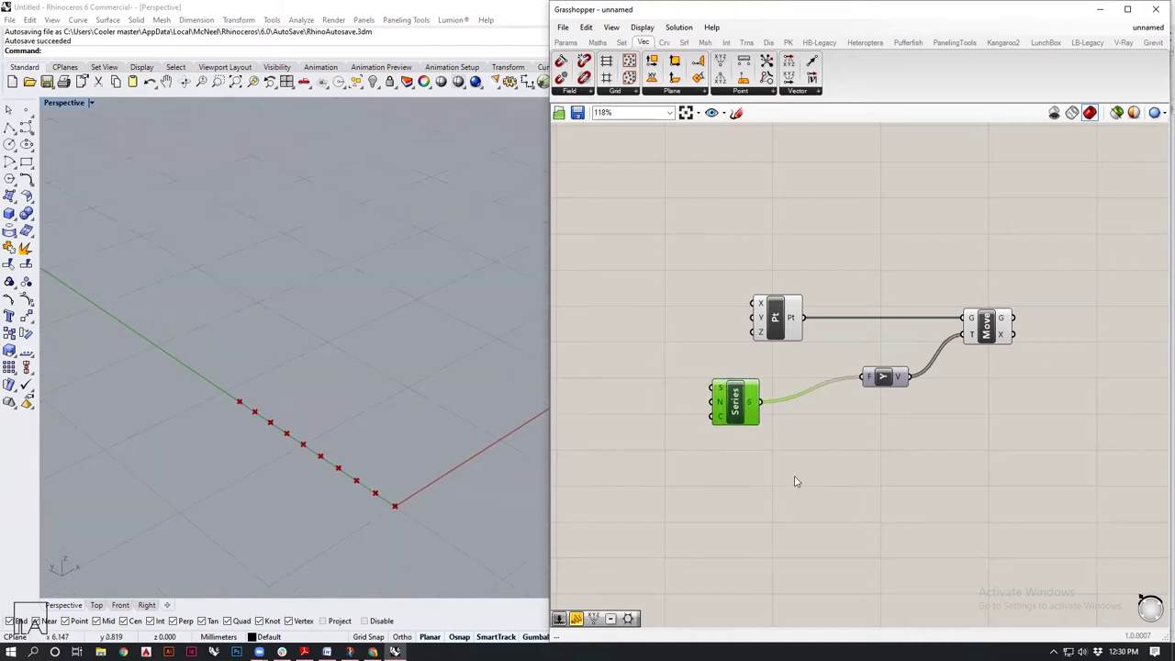
pyautogui.moveTo(620, 508); pyautogui.dragTo(738, 484, button='right')
pyautogui.click(775, 448)
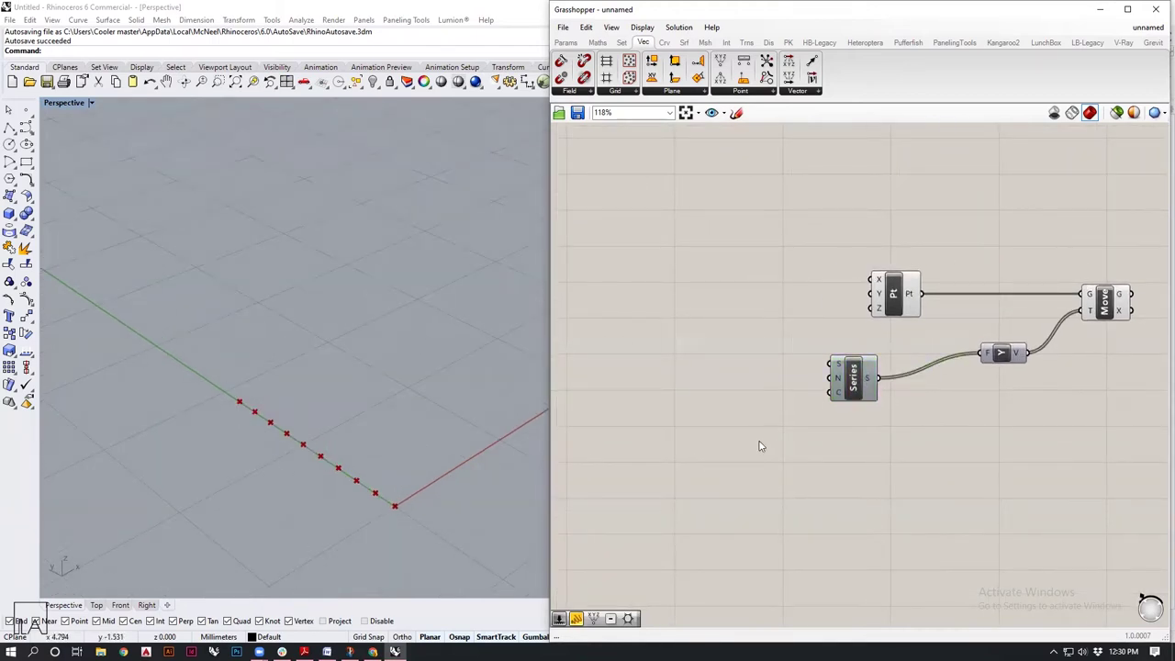
pyautogui.doubleClick(686, 398)
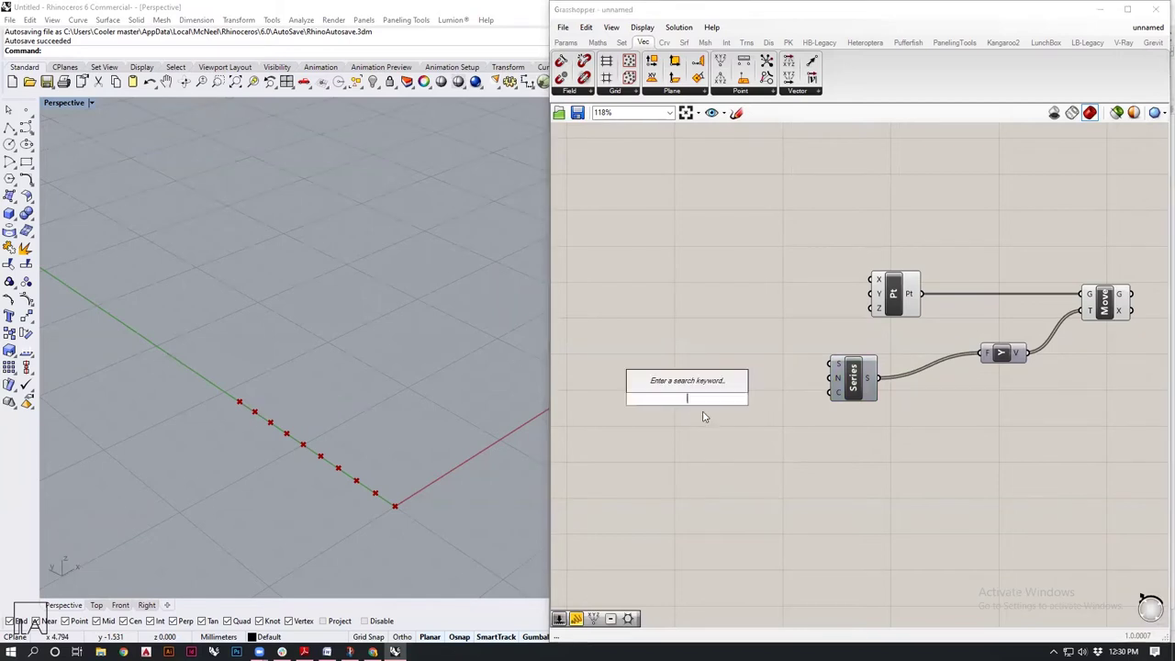
pyautogui.write('5')
pyautogui.press('Return')
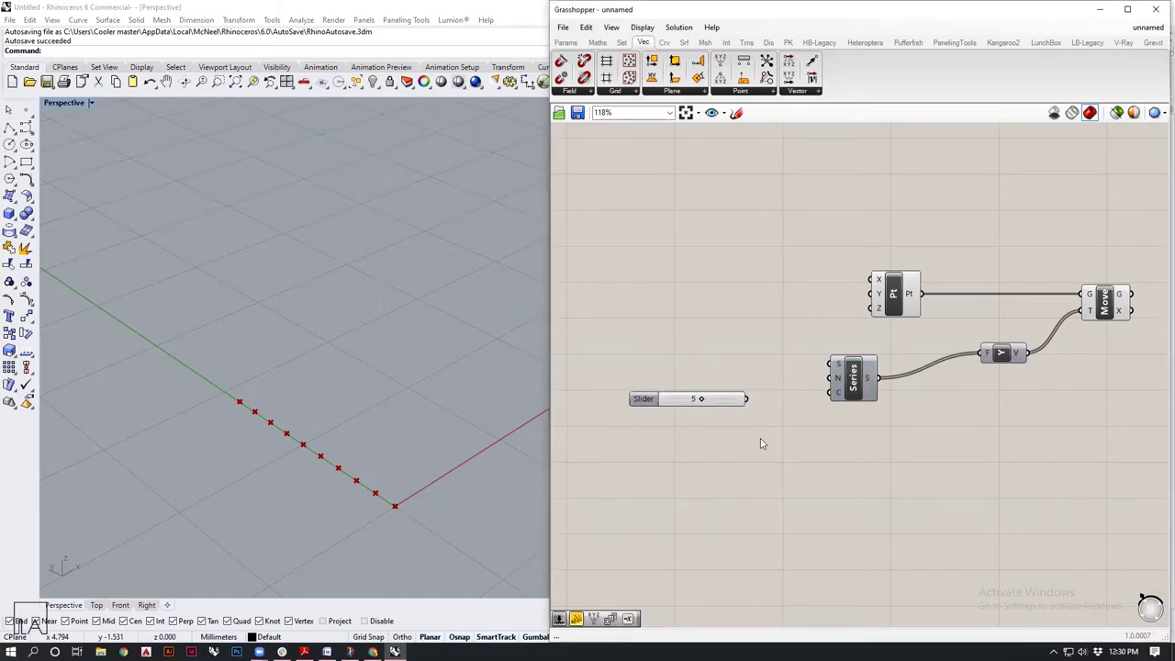
pyautogui.moveTo(748, 401); pyautogui.dragTo(832, 377)
# Step: Add a number slider with value 15, connect it to the Series count input and align it below the step slider
pyautogui.scroll(-5, 404, 440)
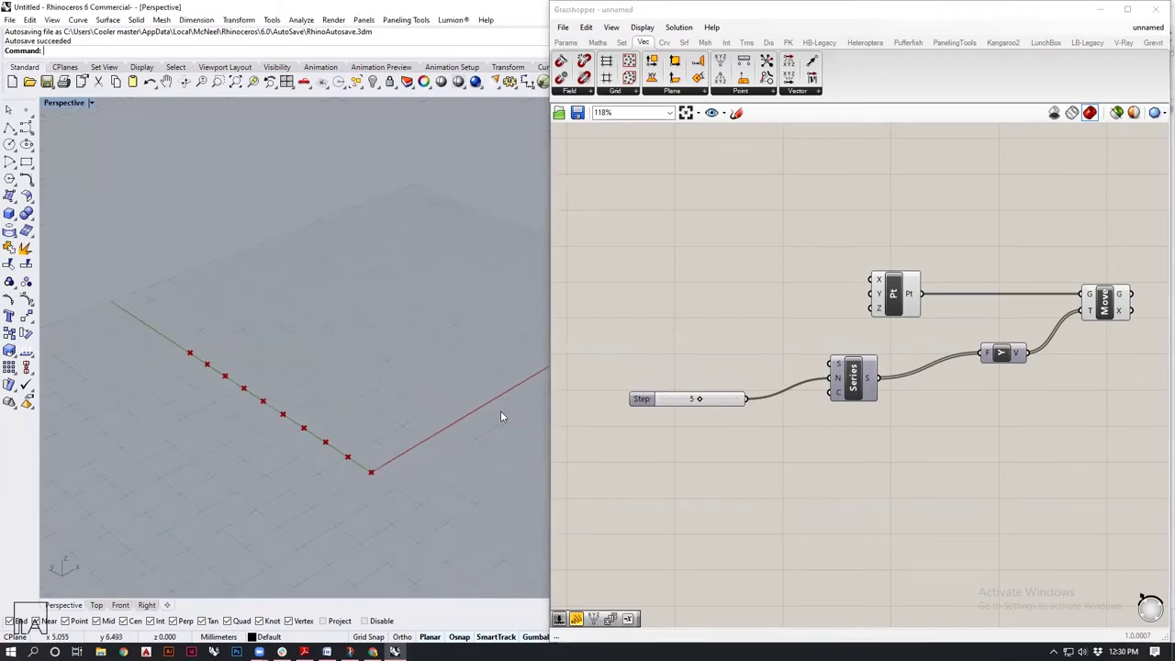
pyautogui.doubleClick(721, 470)
pyautogui.write('1')
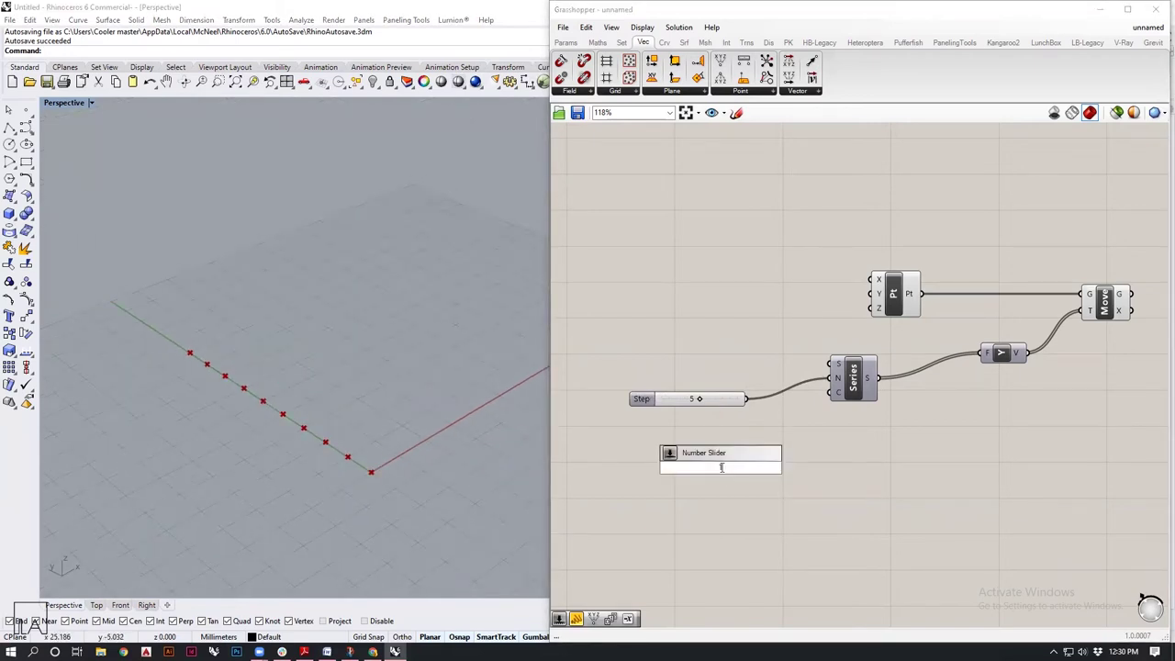
pyautogui.write('5')
pyautogui.press('Return')
pyautogui.moveTo(780, 467); pyautogui.dragTo(833, 392)
pyautogui.moveTo(748, 466); pyautogui.dragTo(713, 419)
pyautogui.click(798, 522)
# Step: Examine the row of points along the Y axis and the Move component that generates it
pyautogui.keyDown('shift'); pyautogui.moveTo(219, 452); pyautogui.dragTo(314, 517, button='right'); pyautogui.keyUp('shift')
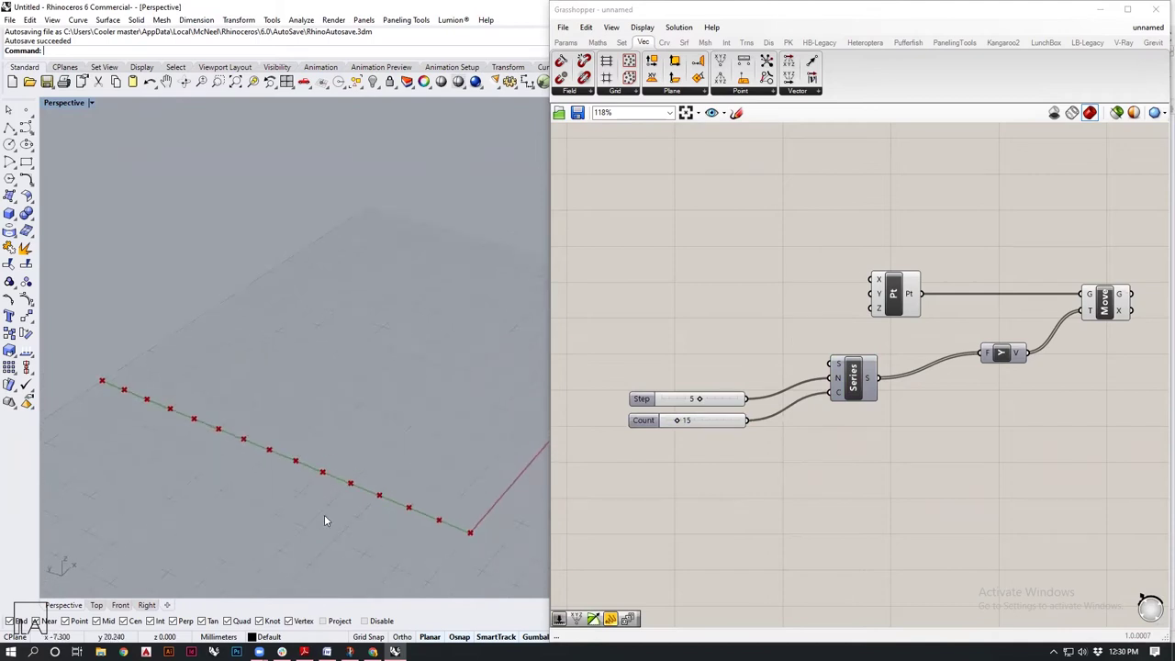
pyautogui.keyDown('shift'); pyautogui.moveTo(427, 521); pyautogui.dragTo(435, 487, button='right'); pyautogui.keyUp('shift')
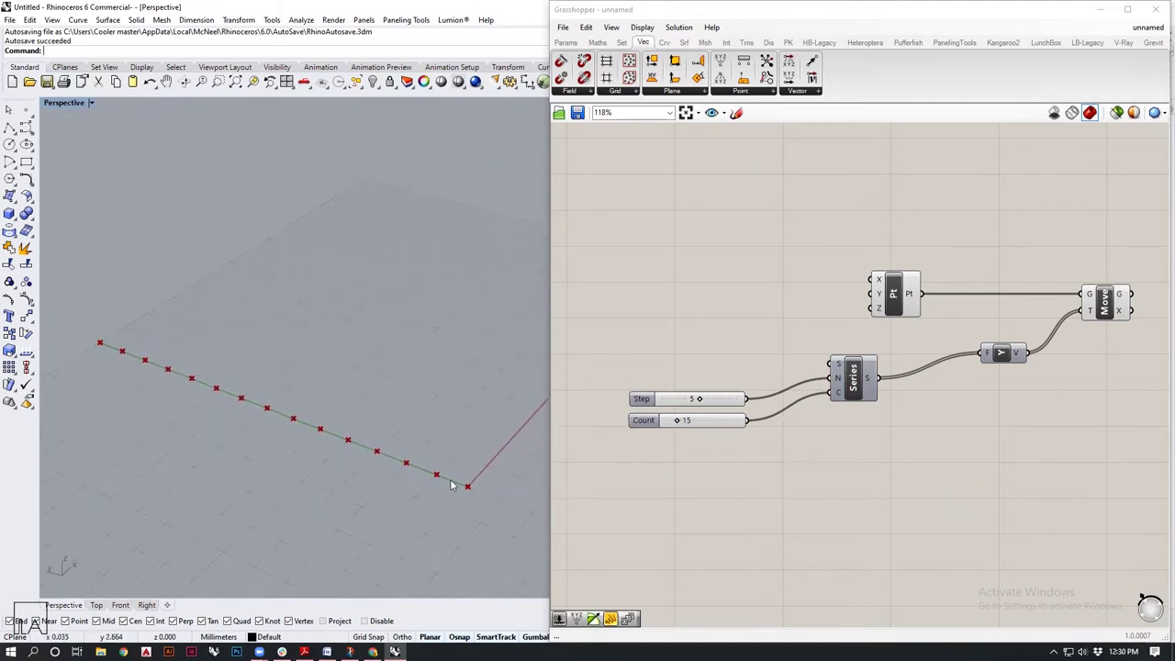
pyautogui.click(1113, 304)
pyautogui.click(1041, 480)
pyautogui.moveTo(954, 435); pyautogui.dragTo(709, 429, button='right')
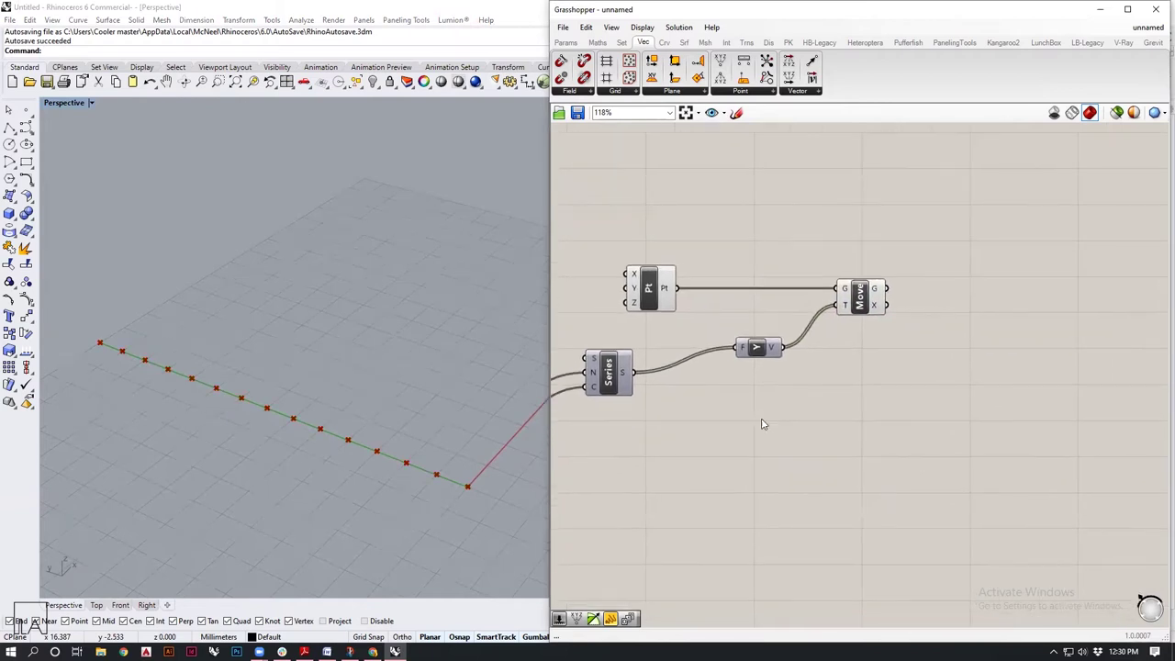
pyautogui.scroll(2, 440, 477)
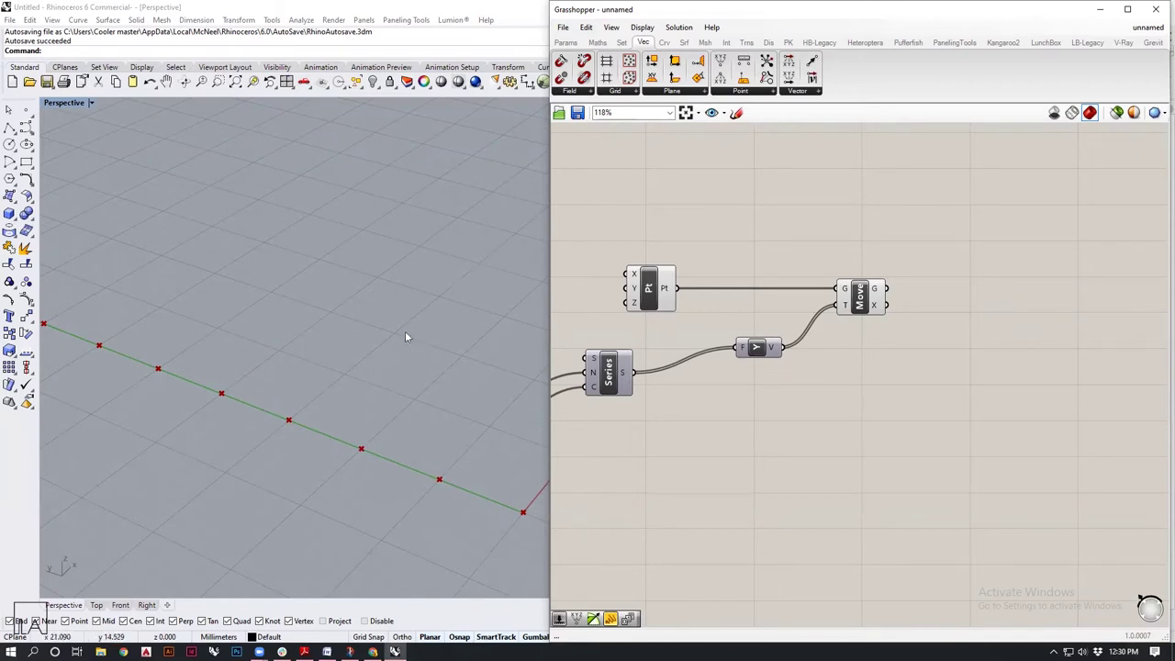
pyautogui.scroll(-3, 403, 380)
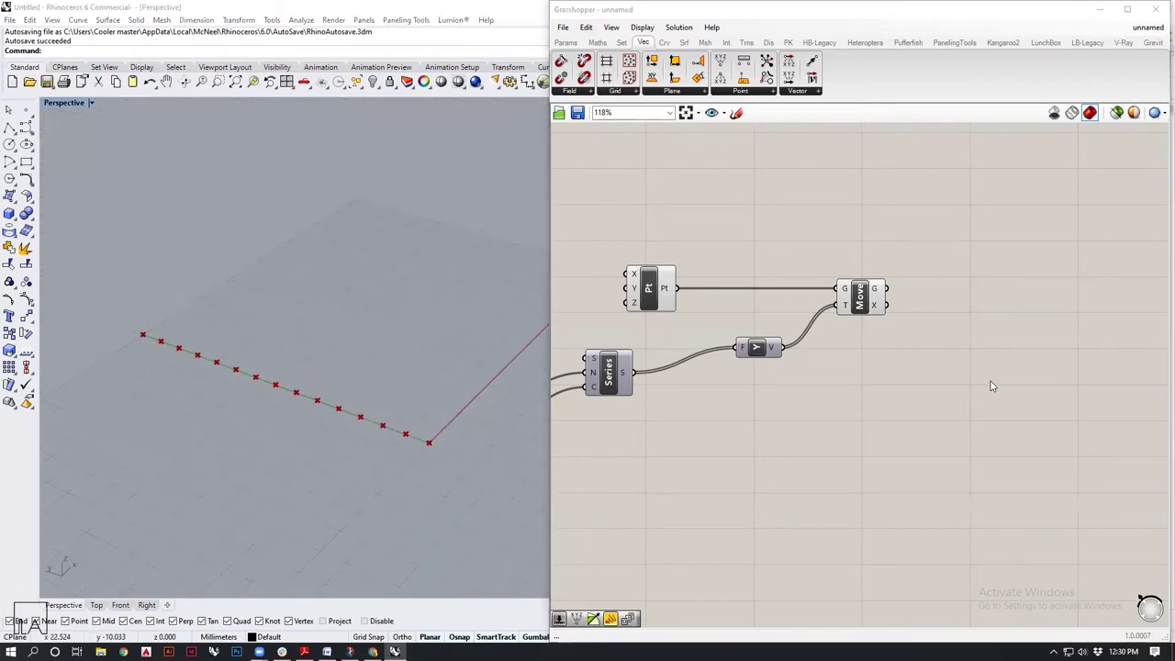
# Step: Add a second Move component and feed it the geometry output of the first Move component
pyautogui.moveTo(991, 385); pyautogui.dragTo(799, 349, button='right')
pyautogui.doubleClick(887, 298)
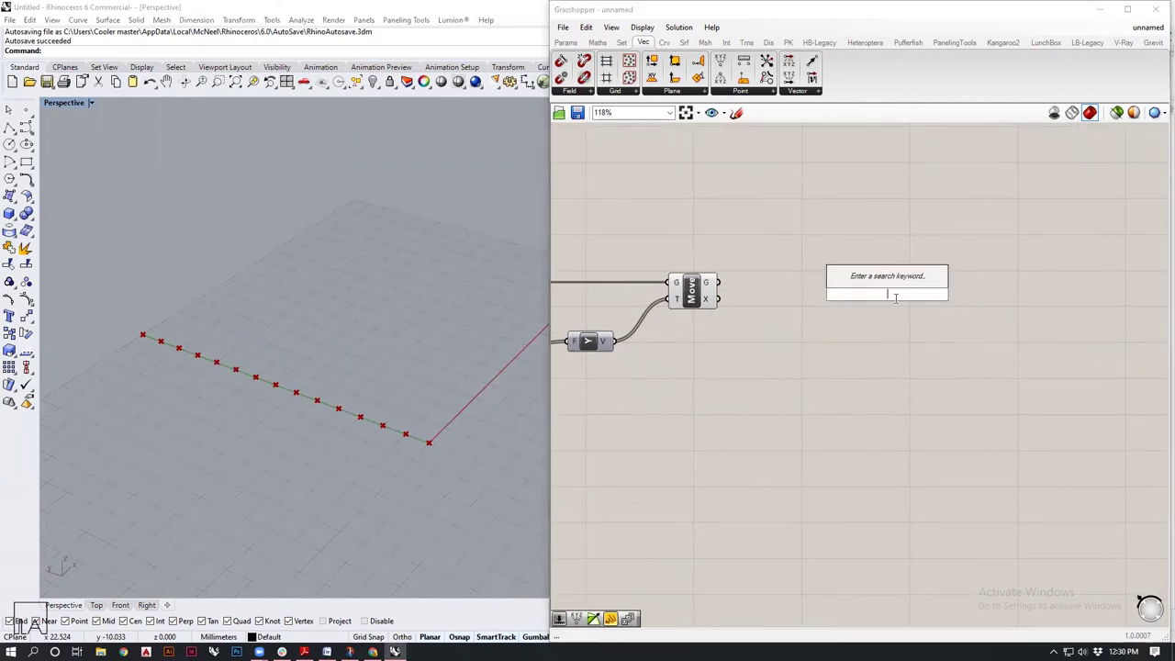
pyautogui.write('move')
pyautogui.press('Return')
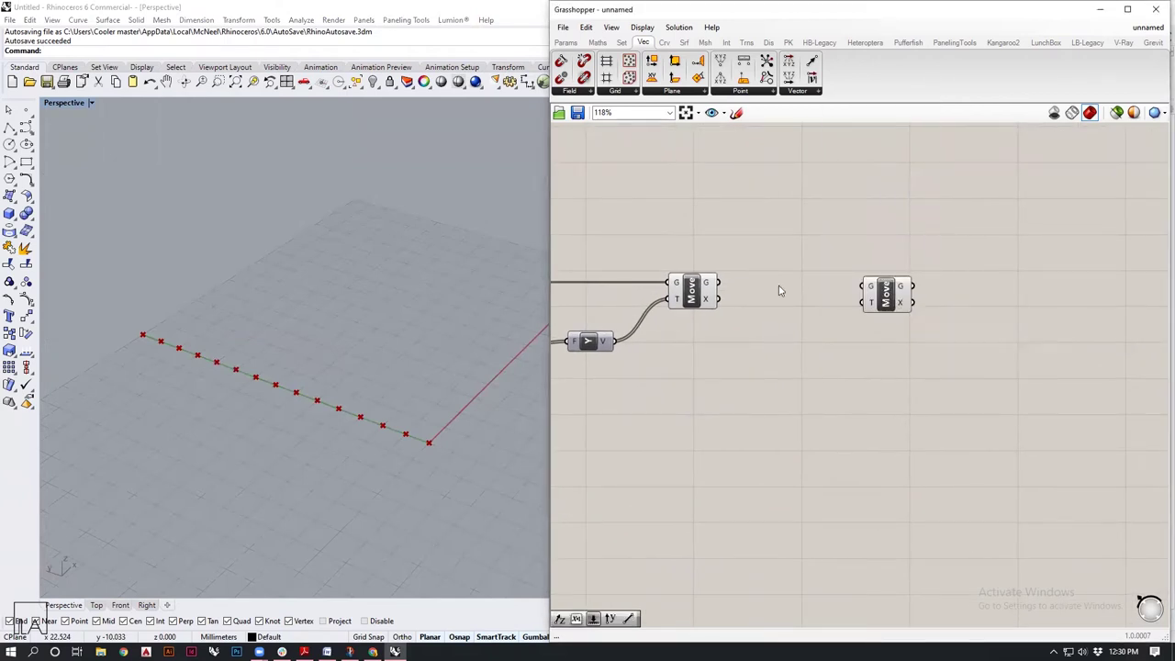
pyautogui.moveTo(720, 284); pyautogui.dragTo(912, 293)
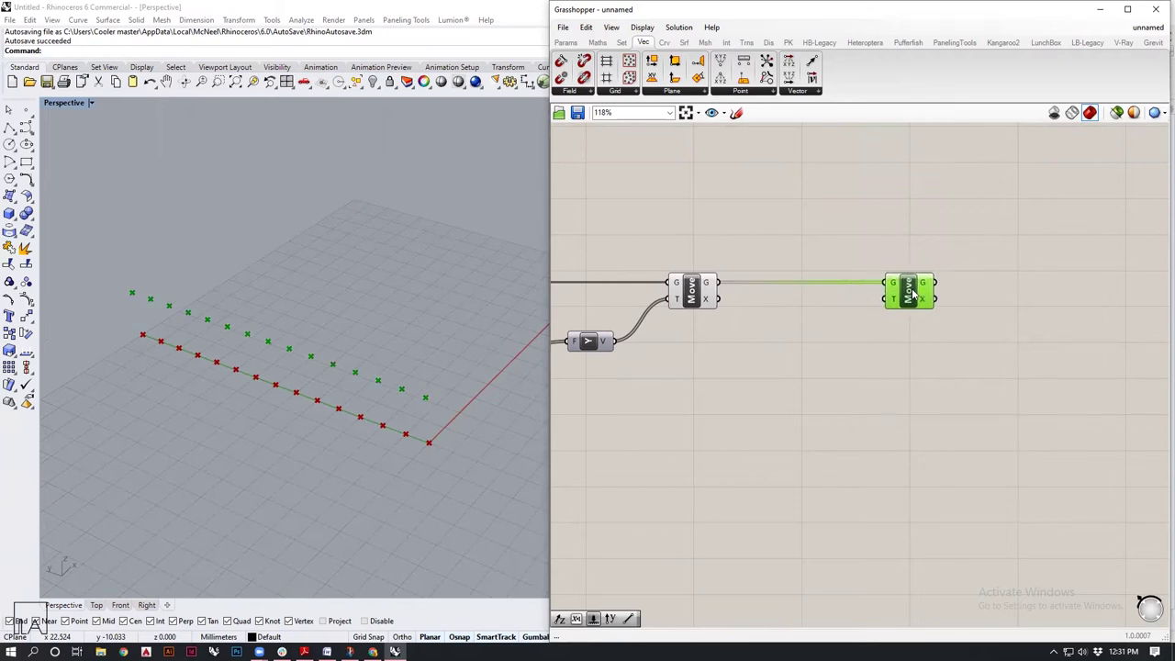
pyautogui.click(819, 381)
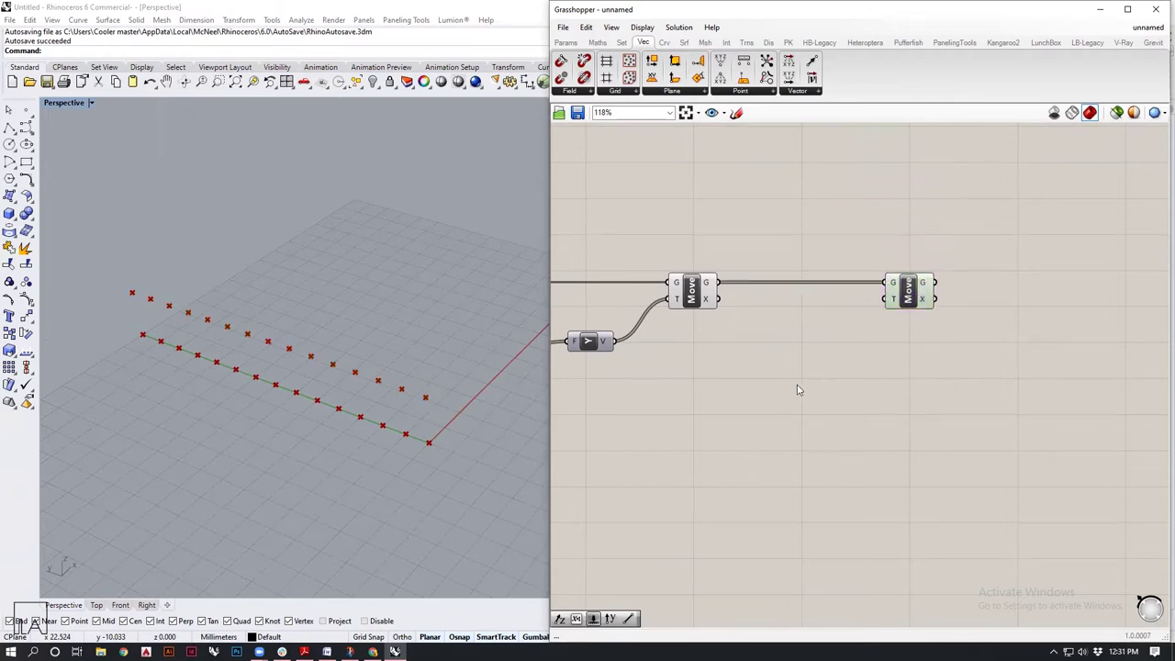
# Step: Add a Unit X vector and connect it to the translation input of the second Move component
pyautogui.doubleClick(797, 390)
pyautogui.write('x')
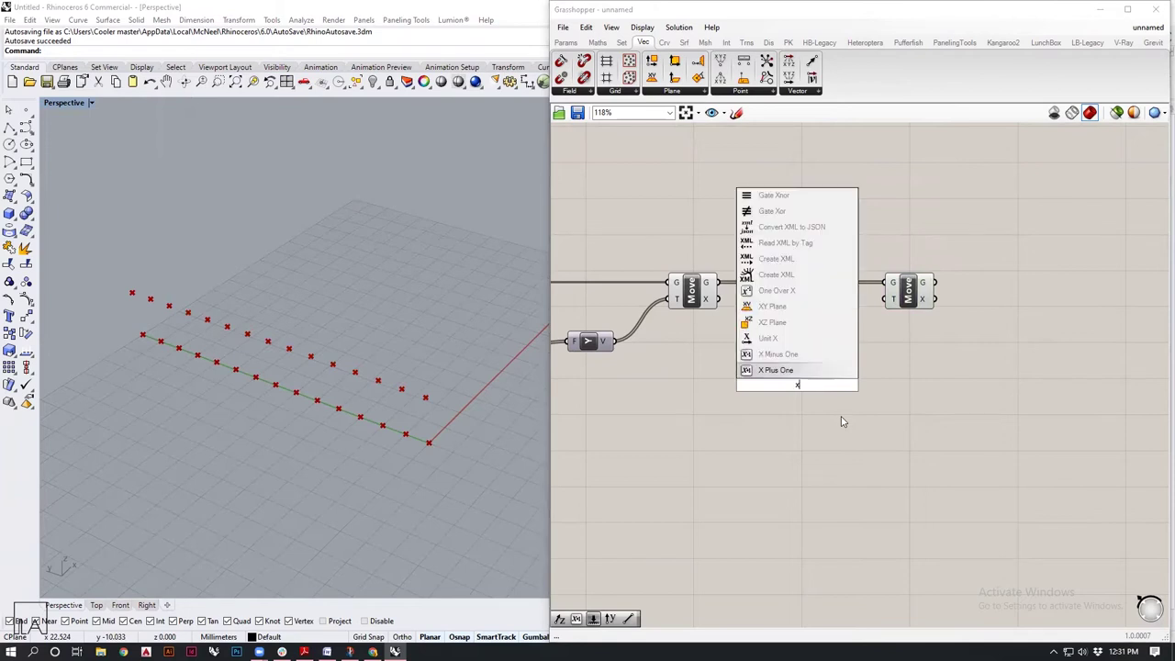
pyautogui.click(791, 356)
pyautogui.moveTo(824, 389); pyautogui.dragTo(804, 351)
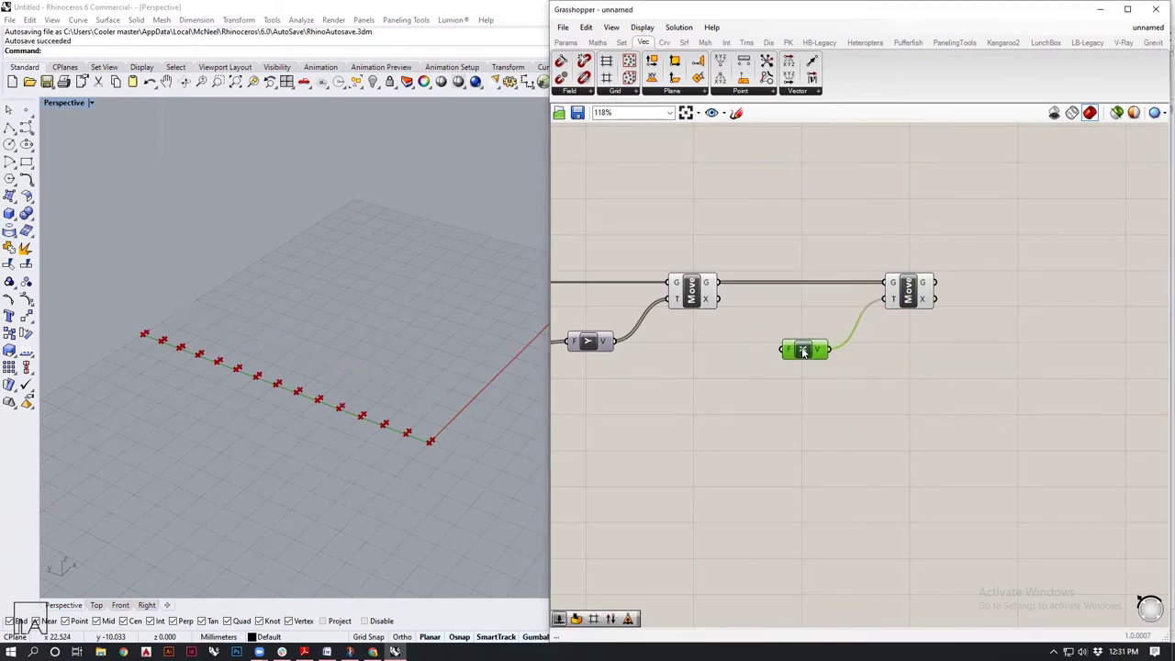
pyautogui.moveTo(511, 415); pyautogui.dragTo(404, 422, button='right')
# Step: Add a Random component, connect its output to the Unit X factor and place it below the first Move component
pyautogui.click(675, 446)
pyautogui.moveTo(675, 446); pyautogui.dragTo(756, 450, button='right')
pyautogui.doubleClick(752, 448)
pyautogui.write('rando')
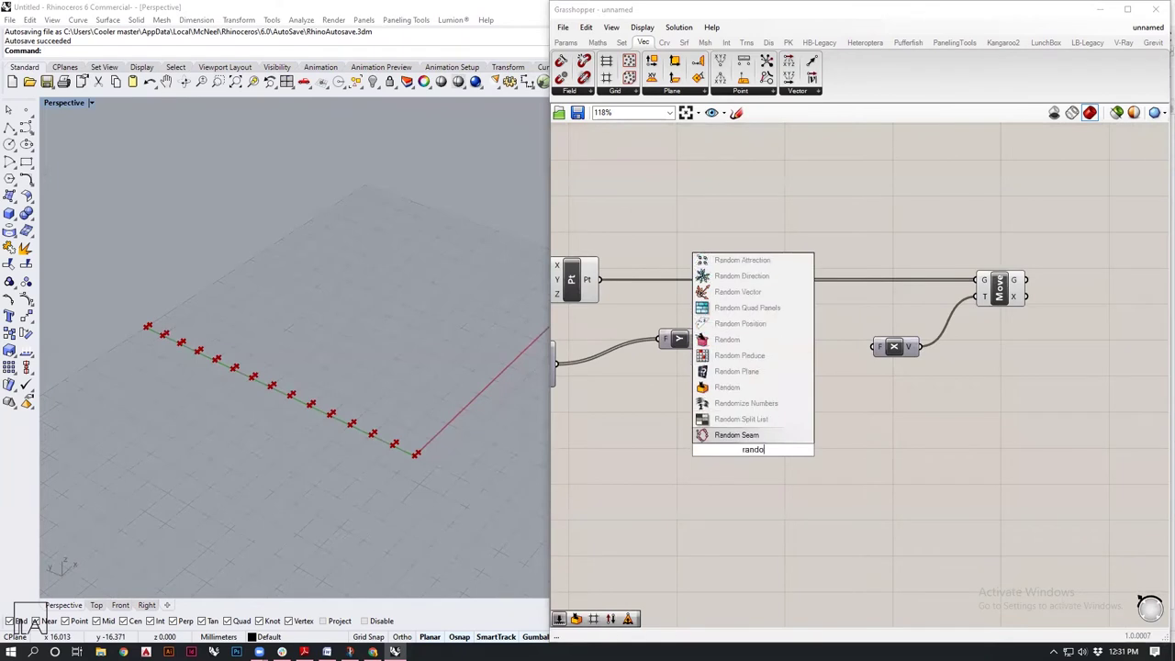
pyautogui.click(739, 386)
pyautogui.moveTo(778, 449); pyautogui.dragTo(875, 348)
pyautogui.moveTo(762, 448); pyautogui.dragTo(805, 391)
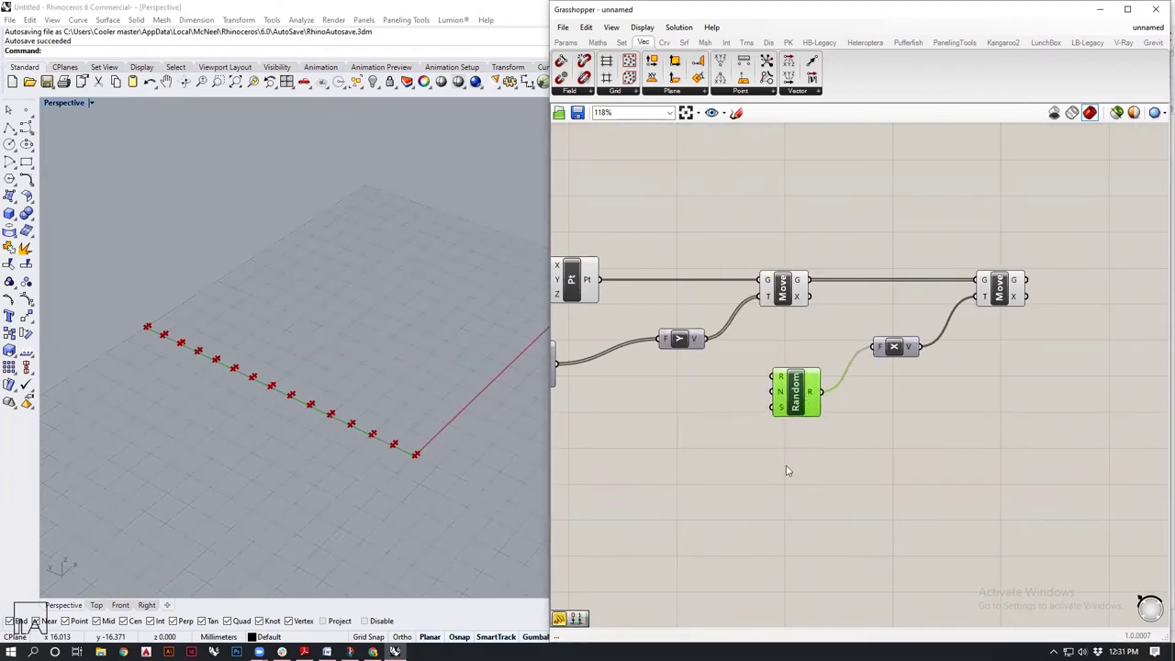
pyautogui.moveTo(293, 384); pyautogui.dragTo(396, 440, button='right')
# Step: Add a Construct Domain component below the Series and Random components for the random number range
pyautogui.click(756, 510)
pyautogui.moveTo(801, 461); pyautogui.dragTo(887, 462, button='right')
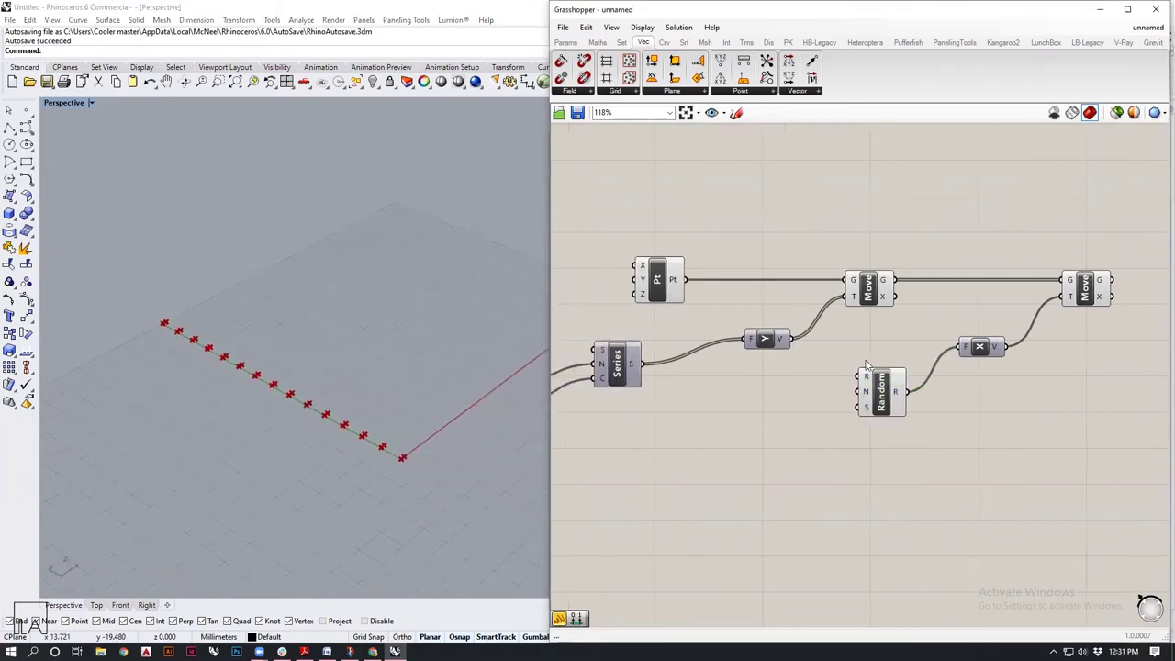
pyautogui.moveTo(868, 379)
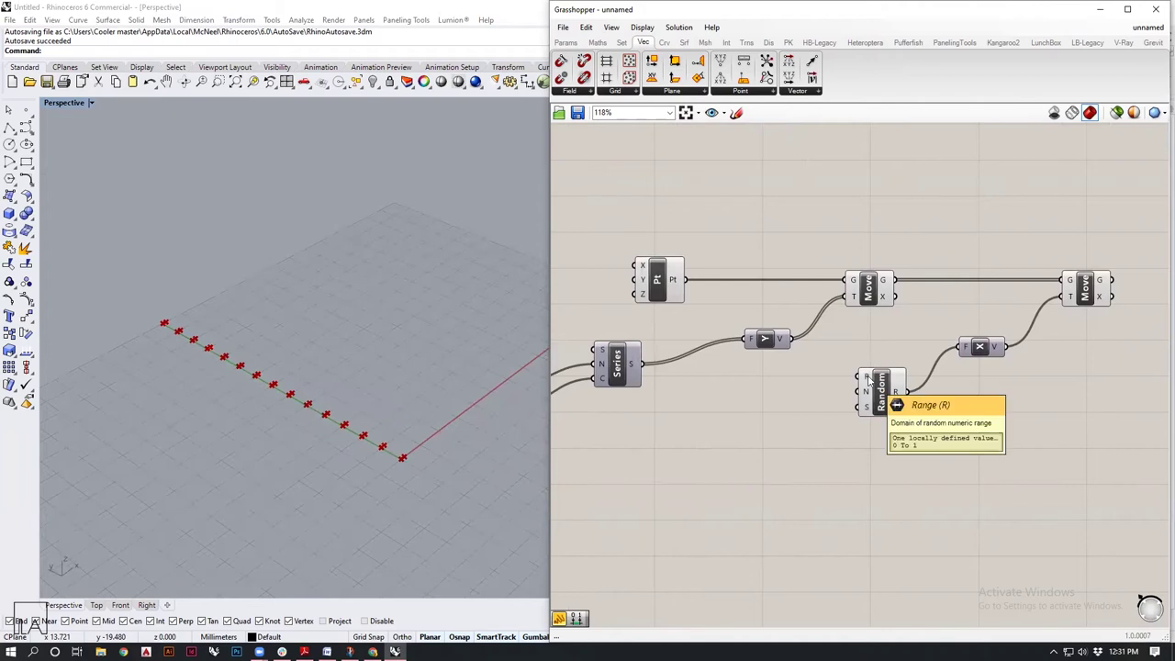
pyautogui.doubleClick(767, 474)
pyautogui.write('doma')
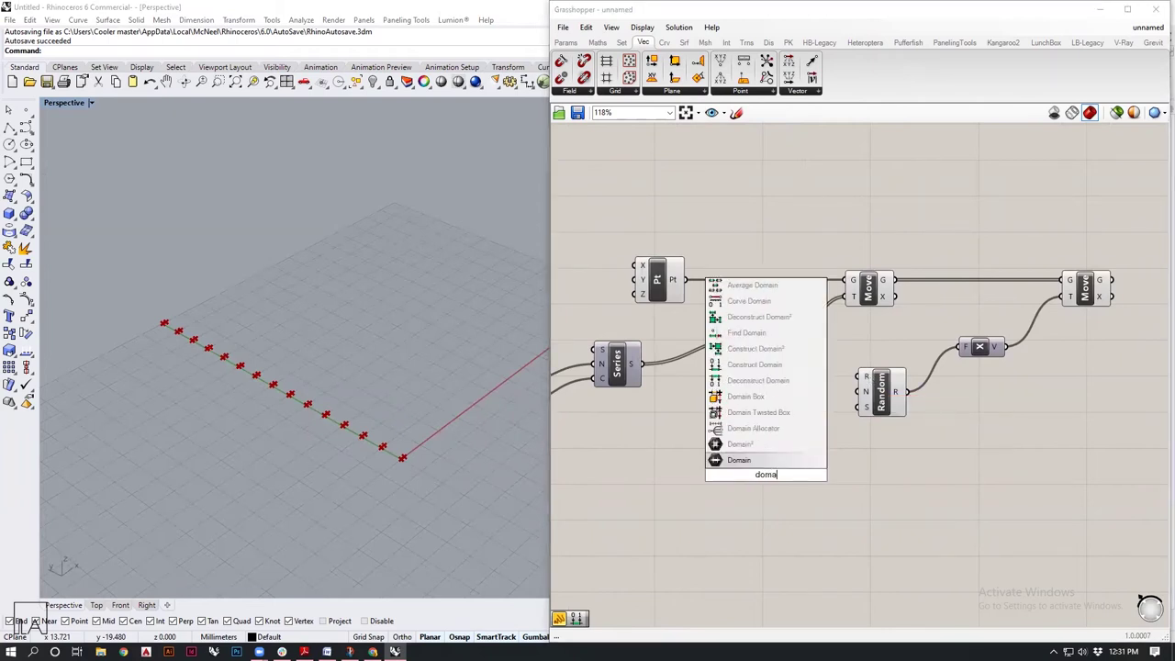
pyautogui.write('in')
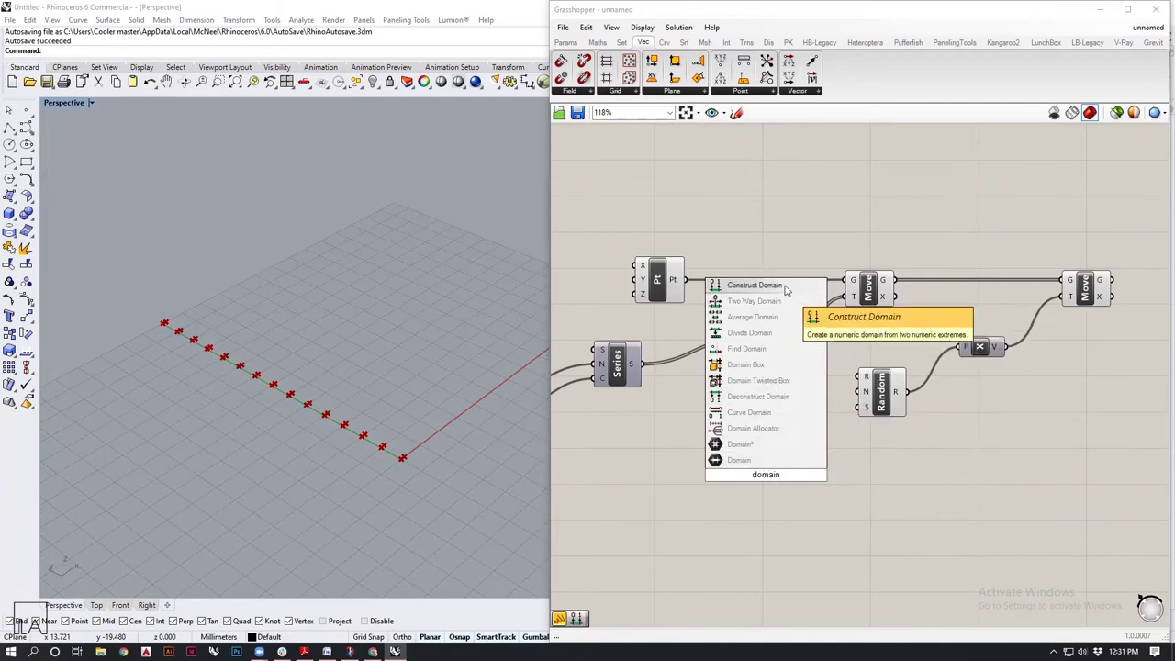
pyautogui.click(755, 285)
# Step: Add a number slider with value 5 and place it beside the Construct Domain component
pyautogui.doubleClick(644, 479)
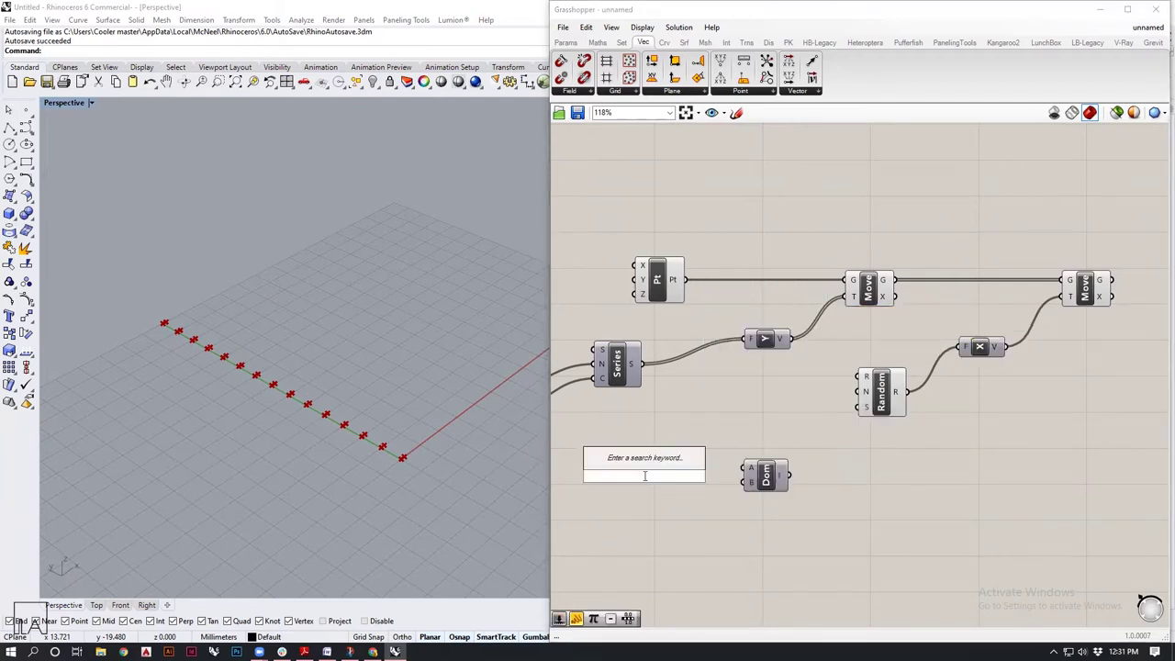
pyautogui.write('5')
pyautogui.press('Return')
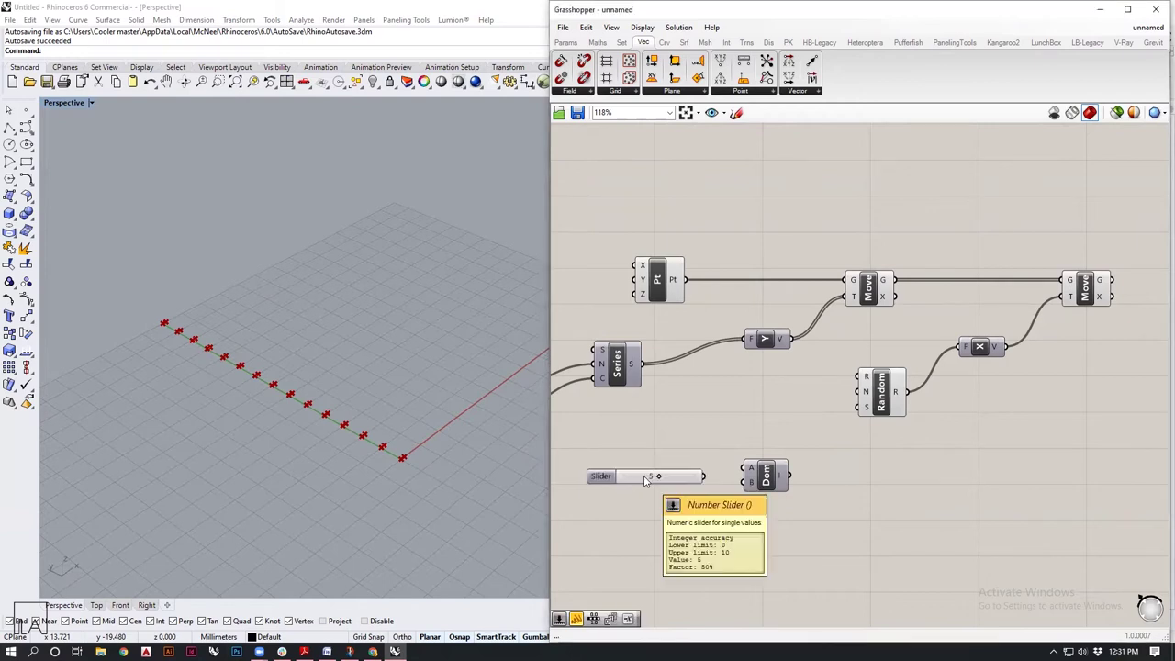
pyautogui.moveTo(758, 474); pyautogui.dragTo(753, 450)
pyautogui.moveTo(638, 487); pyautogui.dragTo(611, 473)
# Step: Add a Negative component and wire the value slider through it to the domain start and directly to the domain end
pyautogui.doubleClick(693, 433)
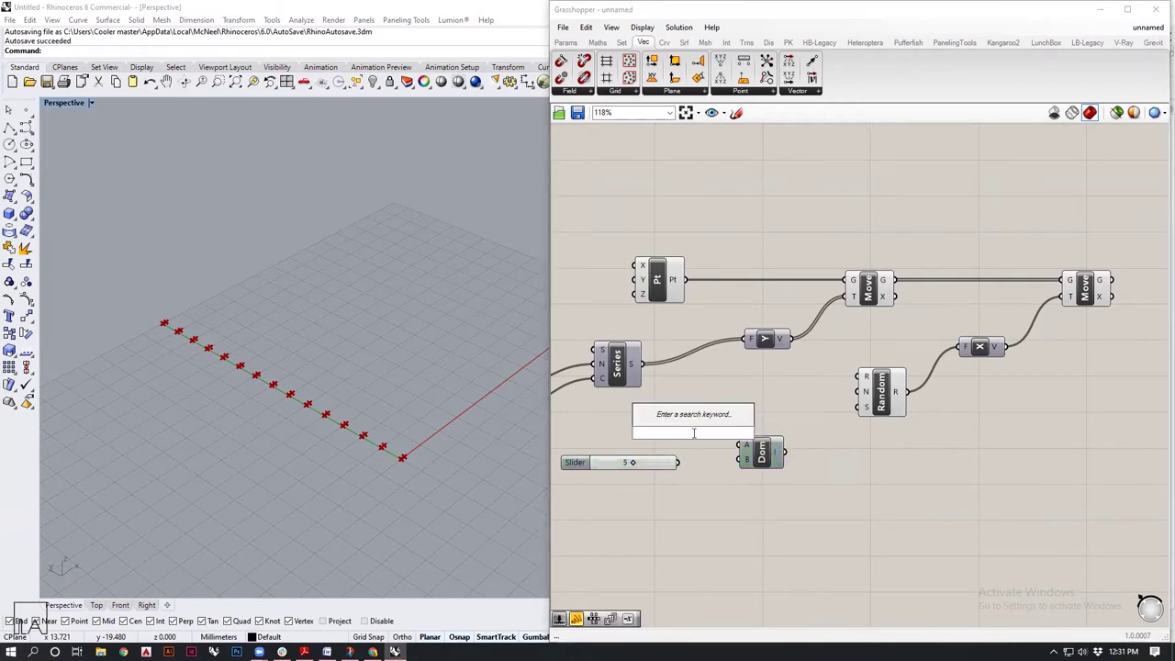
pyautogui.write('neg')
pyautogui.click(693, 419)
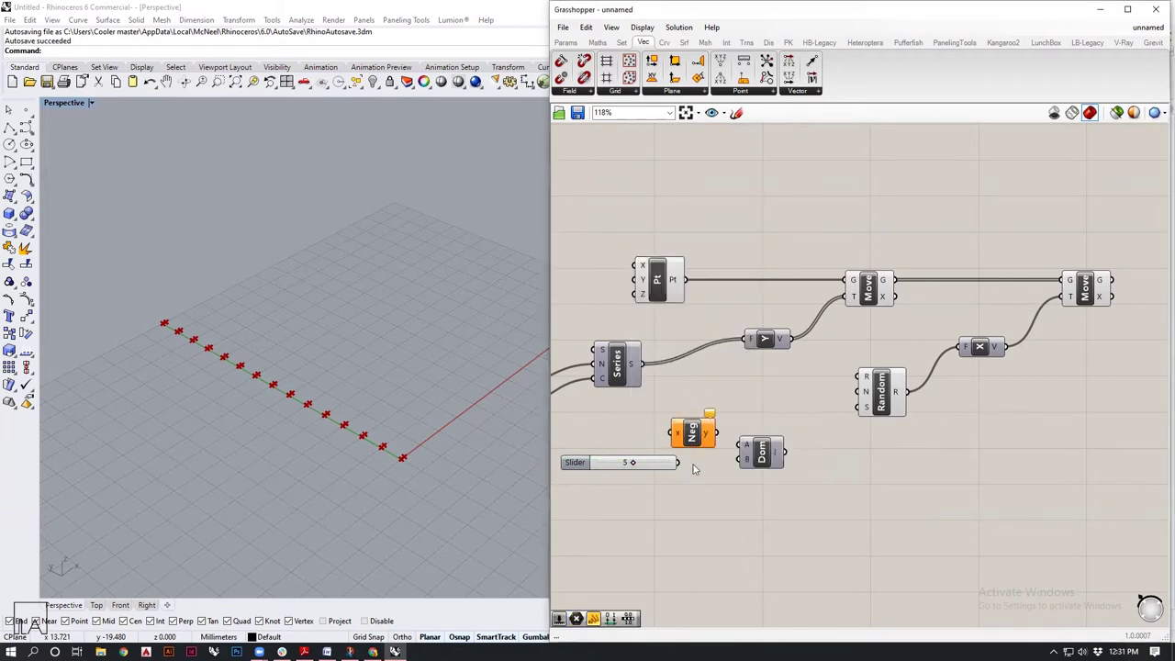
pyautogui.moveTo(681, 463); pyautogui.dragTo(692, 449)
pyautogui.moveTo(779, 459); pyautogui.dragTo(817, 452)
pyautogui.moveTo(716, 437); pyautogui.dragTo(785, 452)
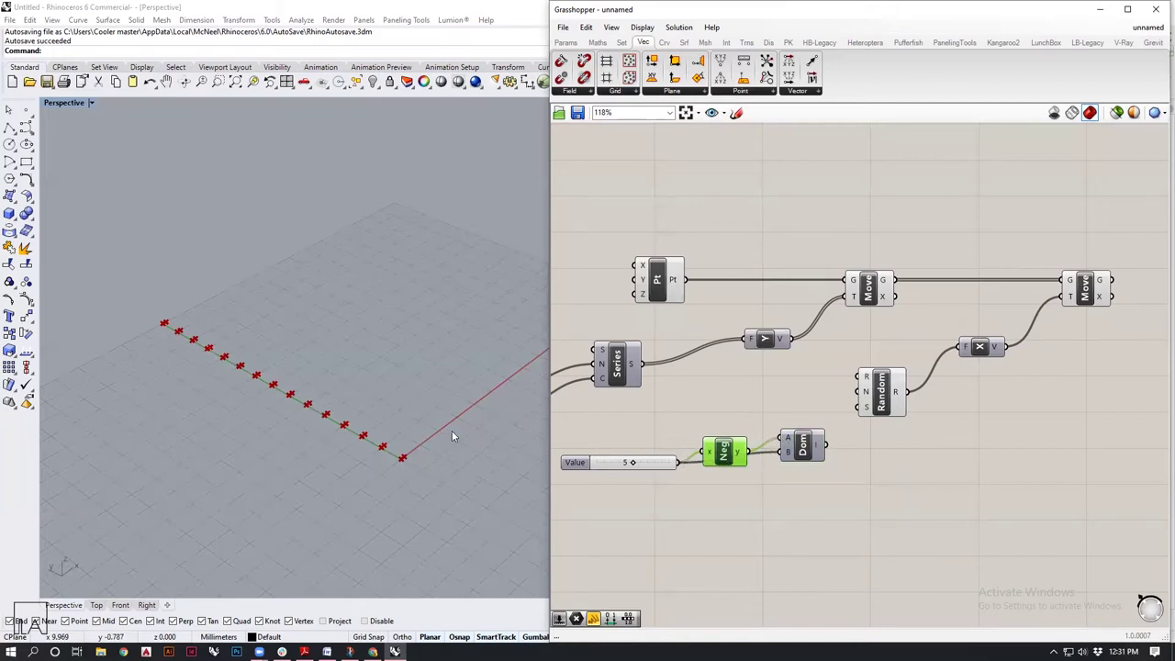
# Step: Connect the constructed domain to the Random range input and align the Negative component with the domain component
pyautogui.moveTo(829, 447); pyautogui.dragTo(863, 381)
pyautogui.moveTo(728, 456); pyautogui.dragTo(725, 442)
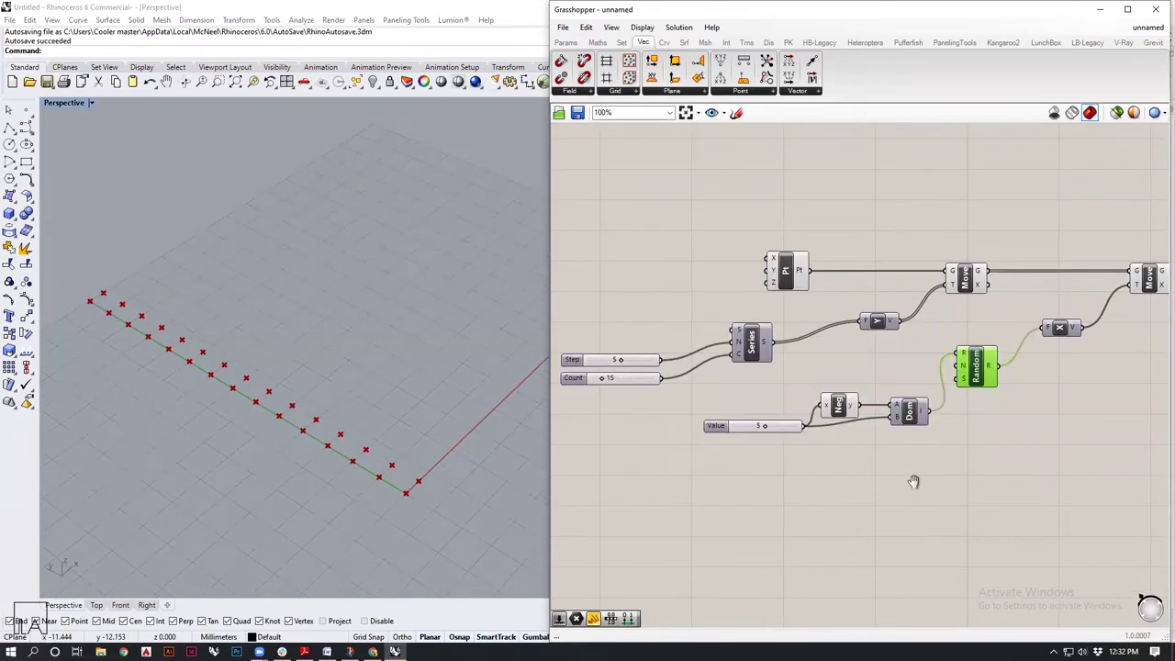
pyautogui.moveTo(511, 484); pyautogui.dragTo(474, 462, button='right')
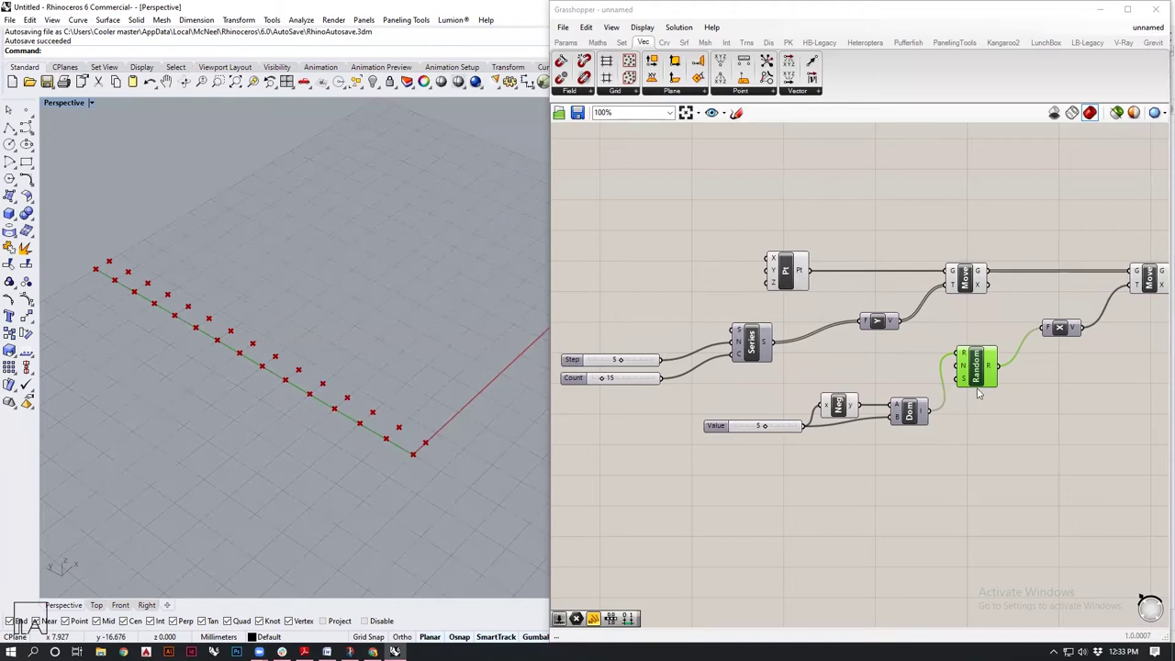
# Step: Connect the Series Count slider to the number input of the Random component
pyautogui.scroll(4, 978, 362)
pyautogui.click(943, 530)
pyautogui.scroll(-3, 844, 507)
pyautogui.moveTo(668, 458); pyautogui.dragTo(701, 455, button='right')
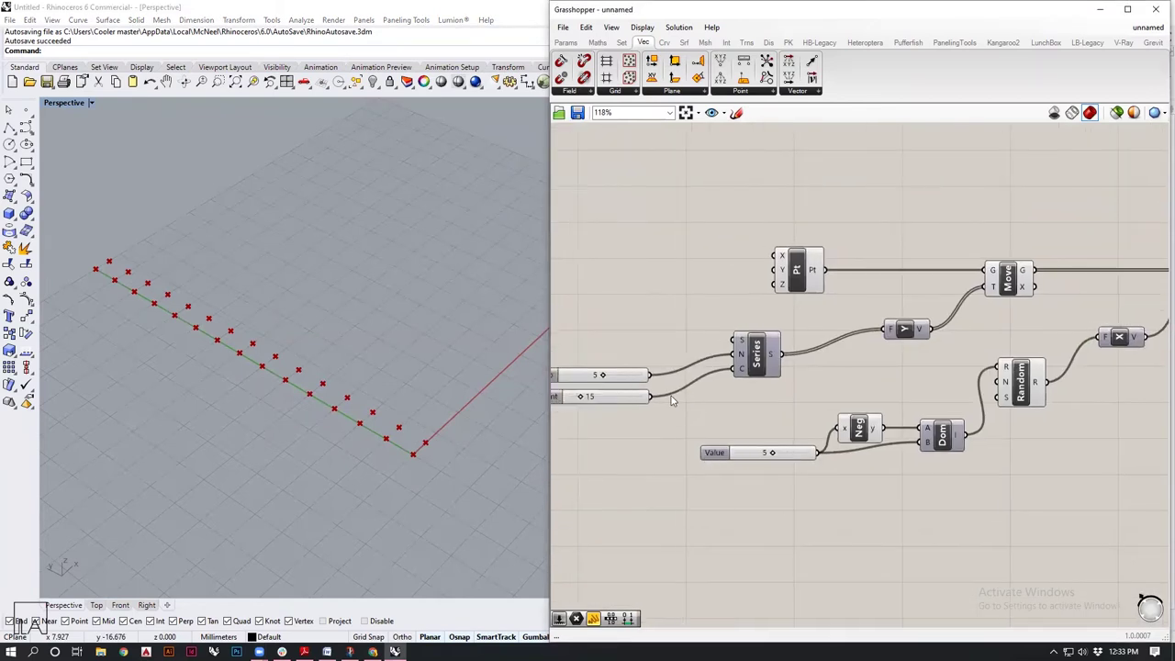
pyautogui.moveTo(654, 404); pyautogui.dragTo(1000, 388)
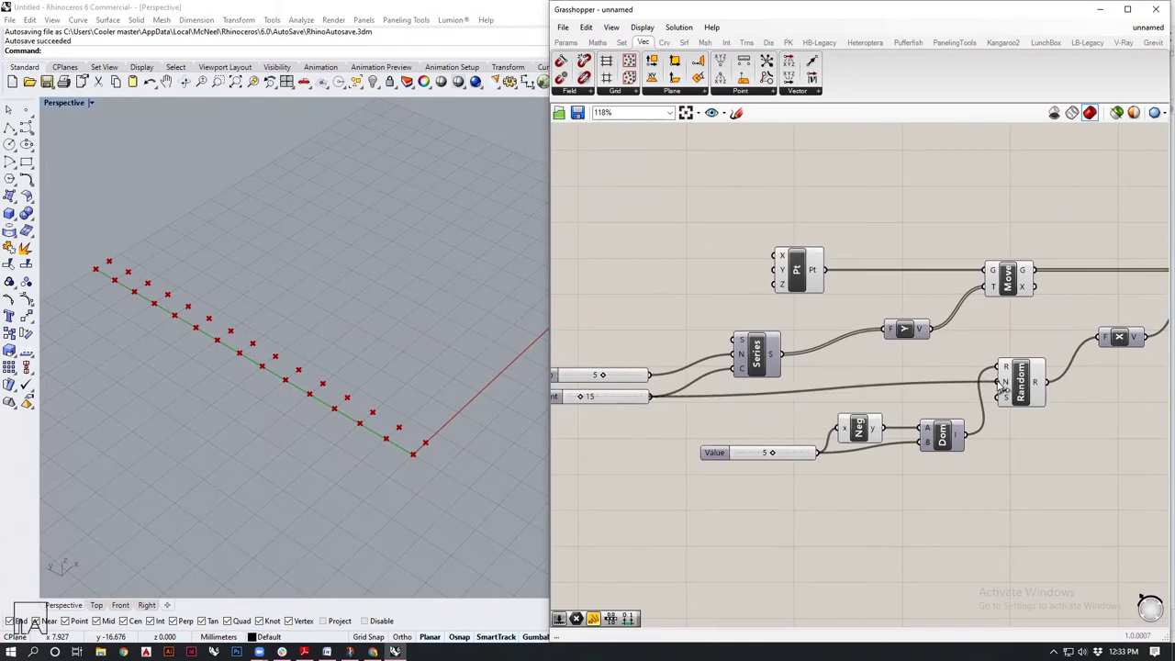
pyautogui.moveTo(416, 382); pyautogui.dragTo(401, 402, button='right')
# Step: Turn off the preview of the first Move component
pyautogui.moveTo(958, 333); pyautogui.dragTo(741, 327, button='right')
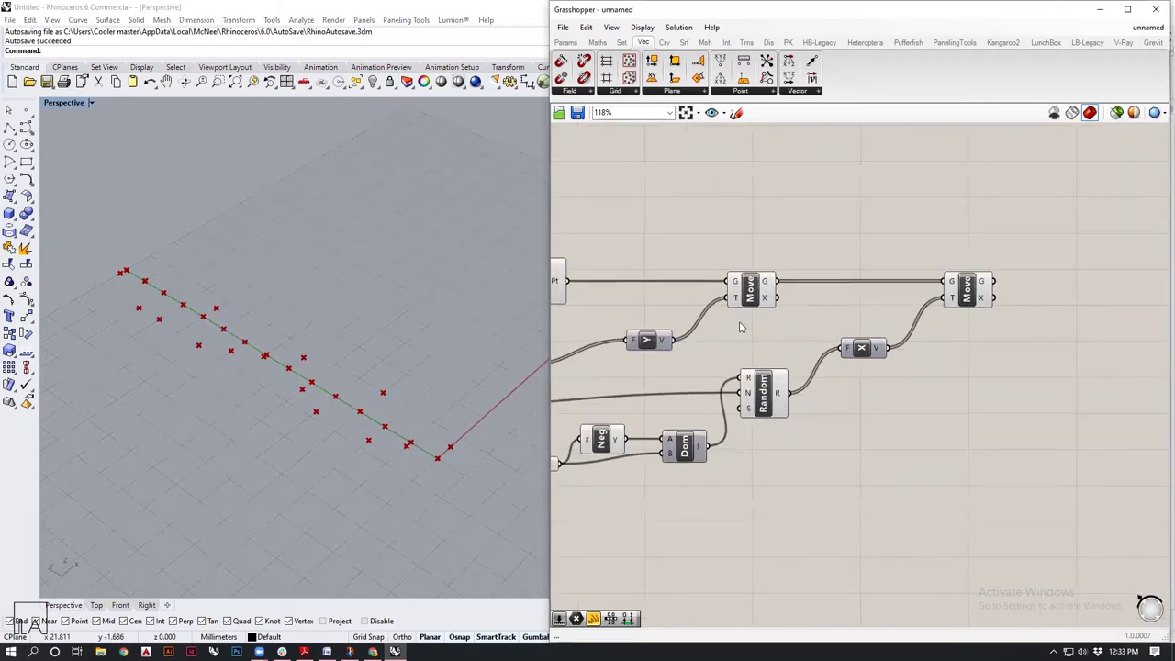
pyautogui.middleClick(763, 292)
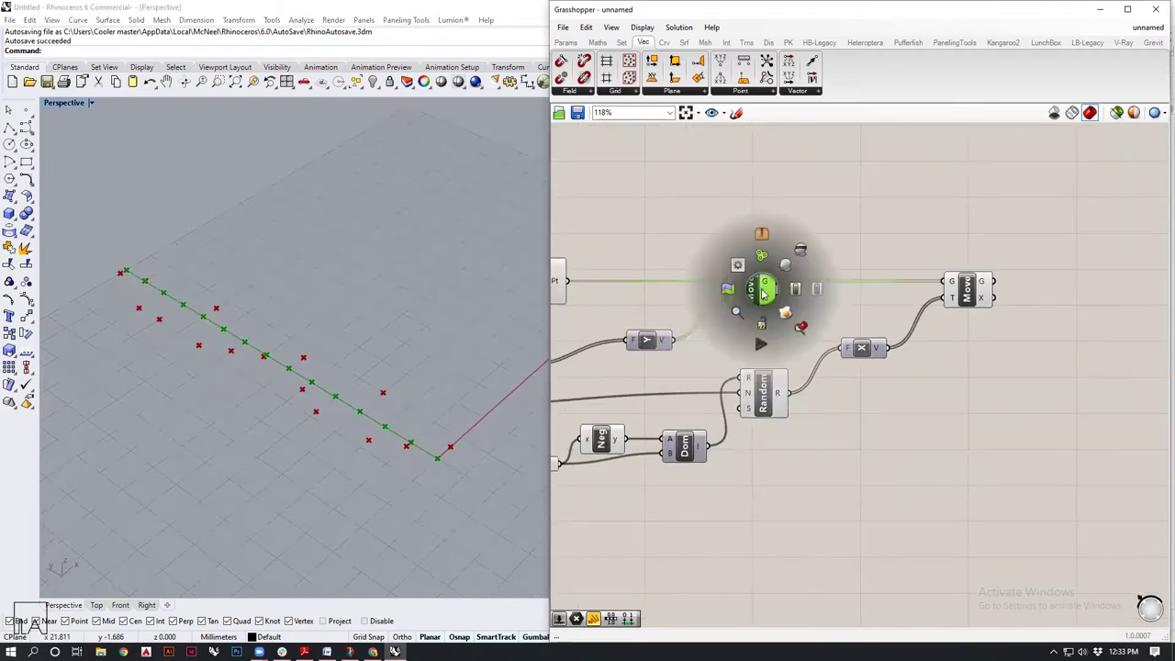
pyautogui.click(802, 249)
pyautogui.click(793, 409)
pyautogui.scroll(-2, 804, 427)
pyautogui.moveTo(748, 439); pyautogui.dragTo(832, 417, button='right')
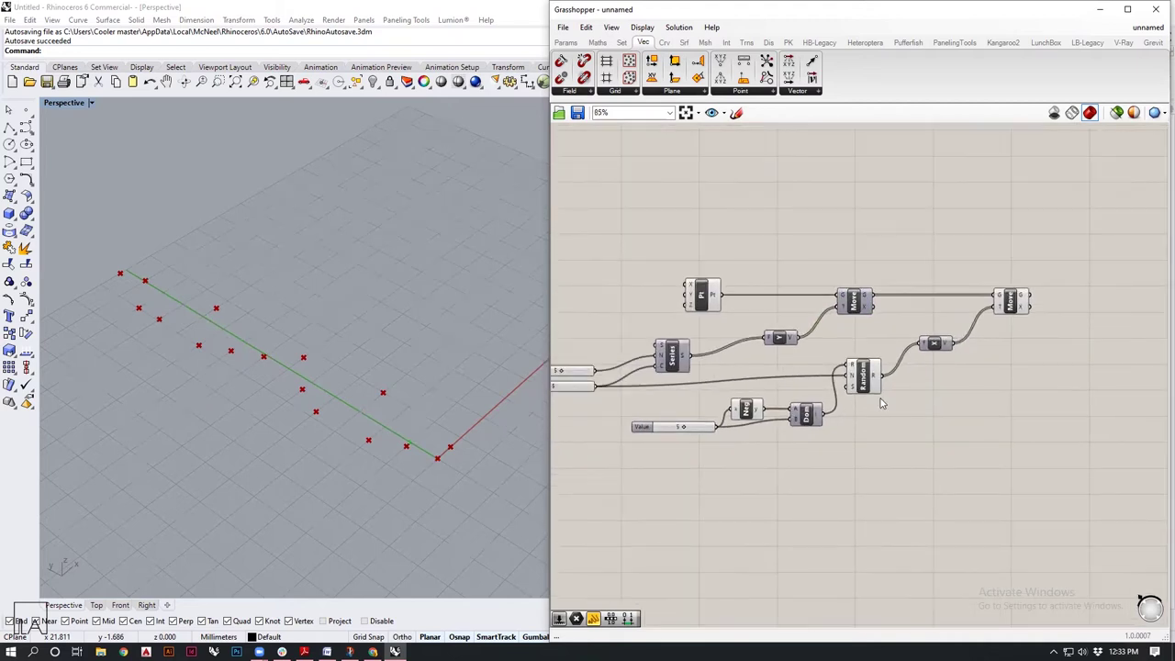
# Step: Add a number slider with value 15, connect it to the Random seed input and change the seed to 21
pyautogui.scroll(3, 861, 386)
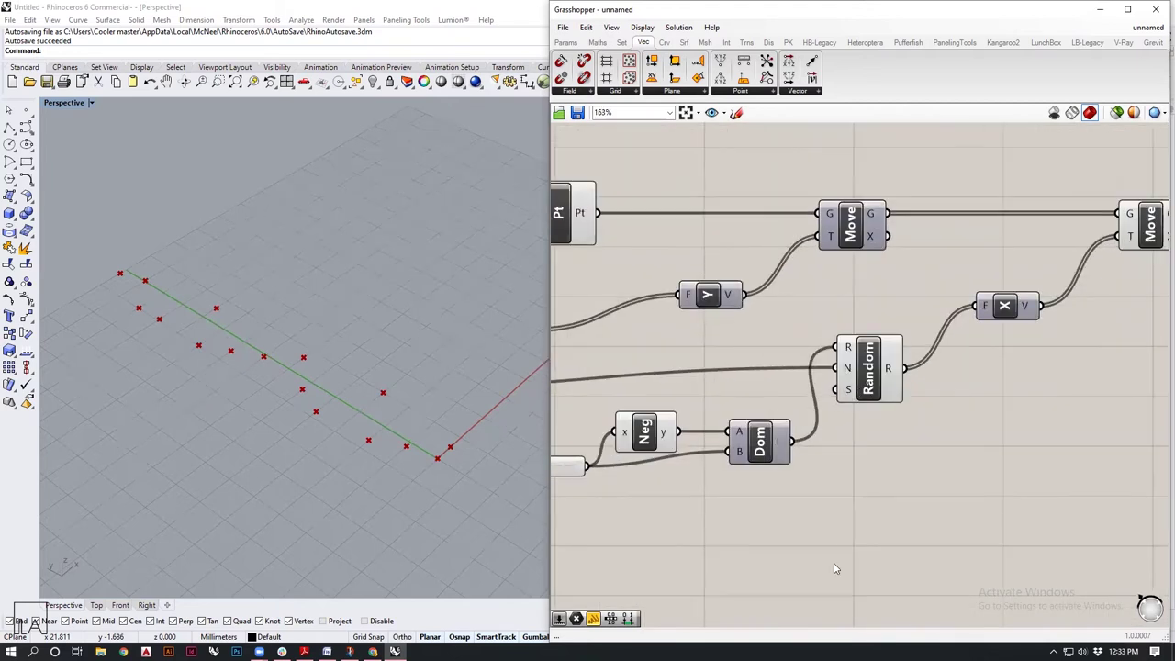
pyautogui.doubleClick(744, 536)
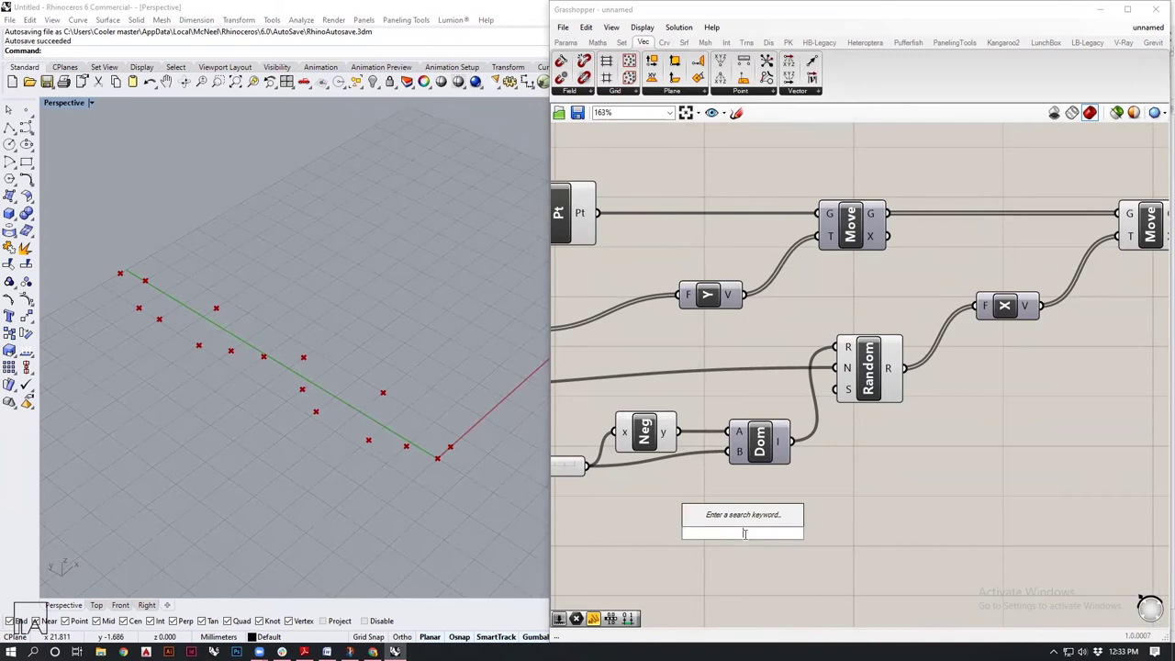
pyautogui.write('15')
pyautogui.press('Return')
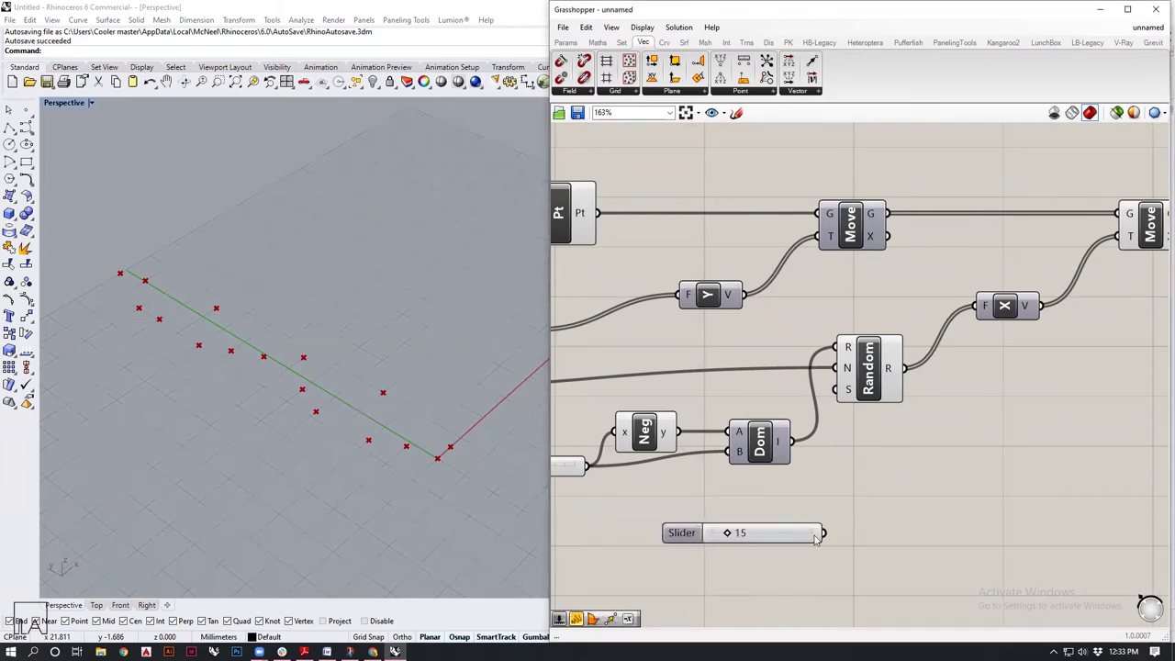
pyautogui.moveTo(825, 535); pyautogui.dragTo(837, 390)
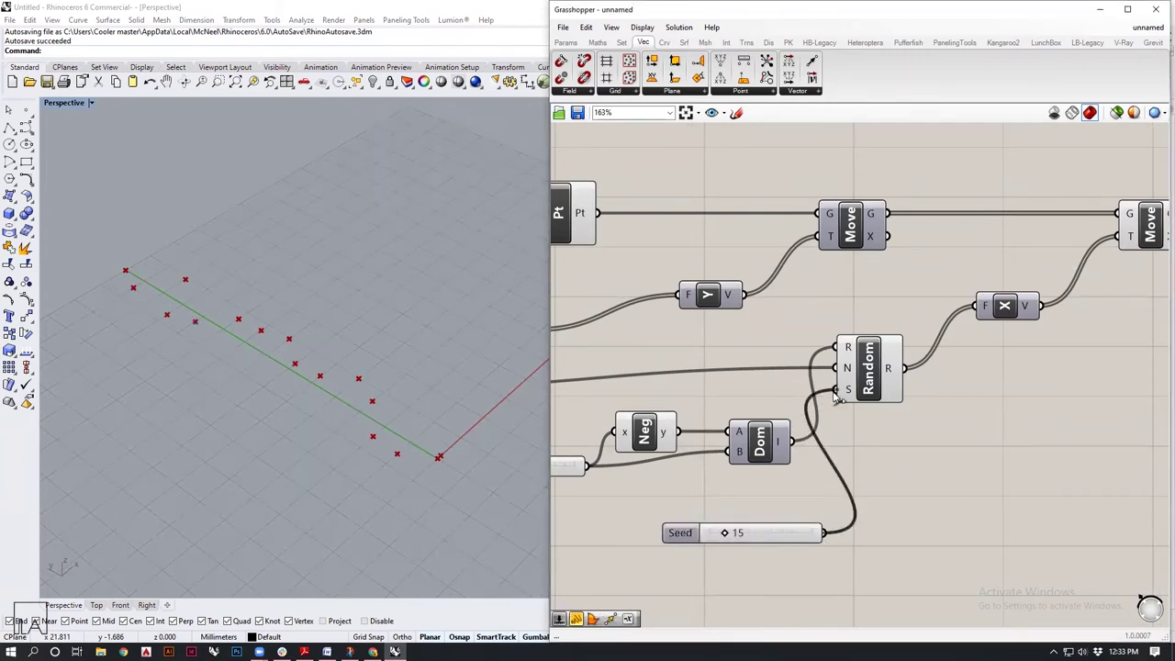
pyautogui.moveTo(724, 534); pyautogui.dragTo(681, 523)
pyautogui.scroll(-3, 905, 485)
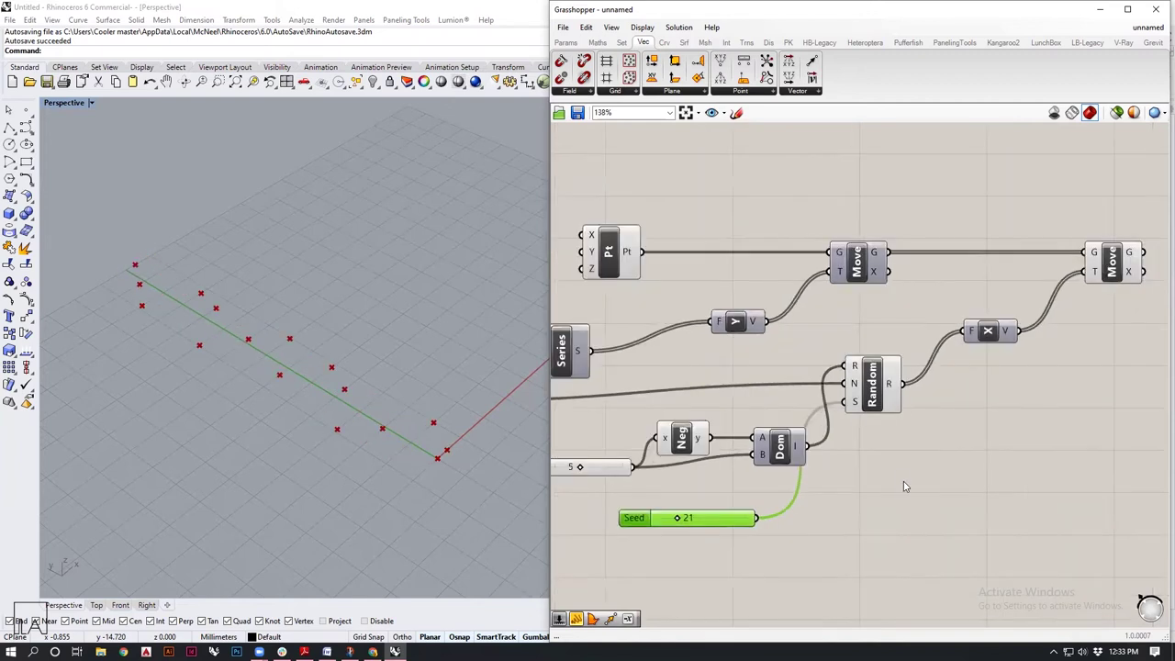
# Step: Shift the Random component slightly lower to line it up with the Count slider's wire
pyautogui.moveTo(931, 486); pyautogui.dragTo(998, 453, button='right')
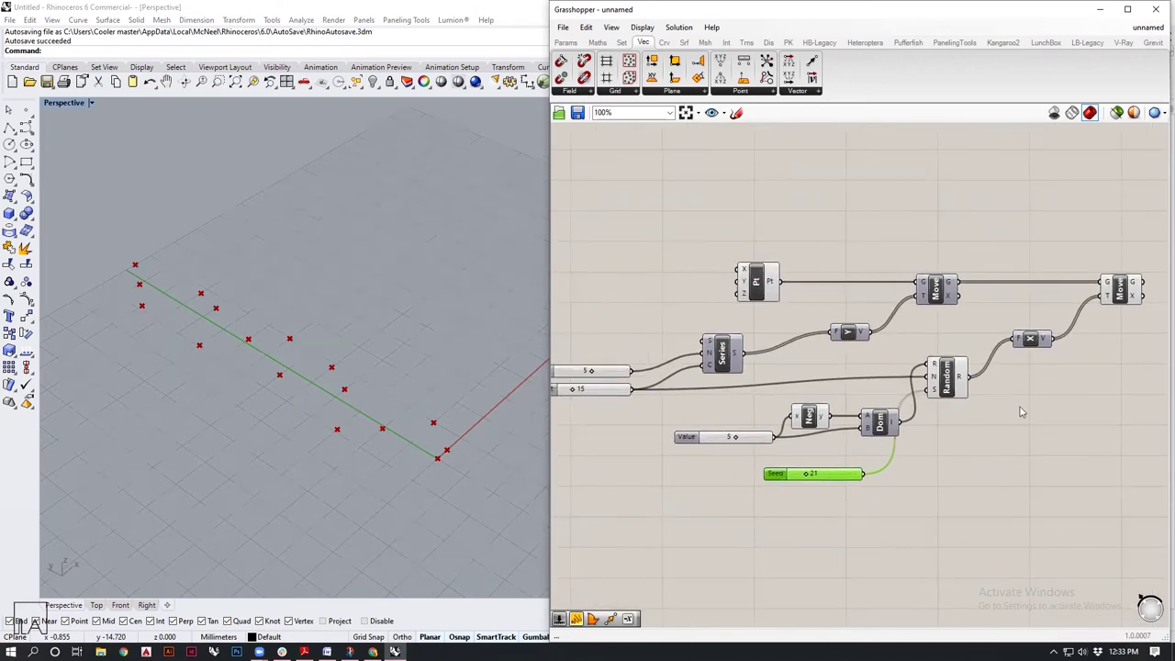
pyautogui.moveTo(1012, 402); pyautogui.dragTo(1059, 424, button='right')
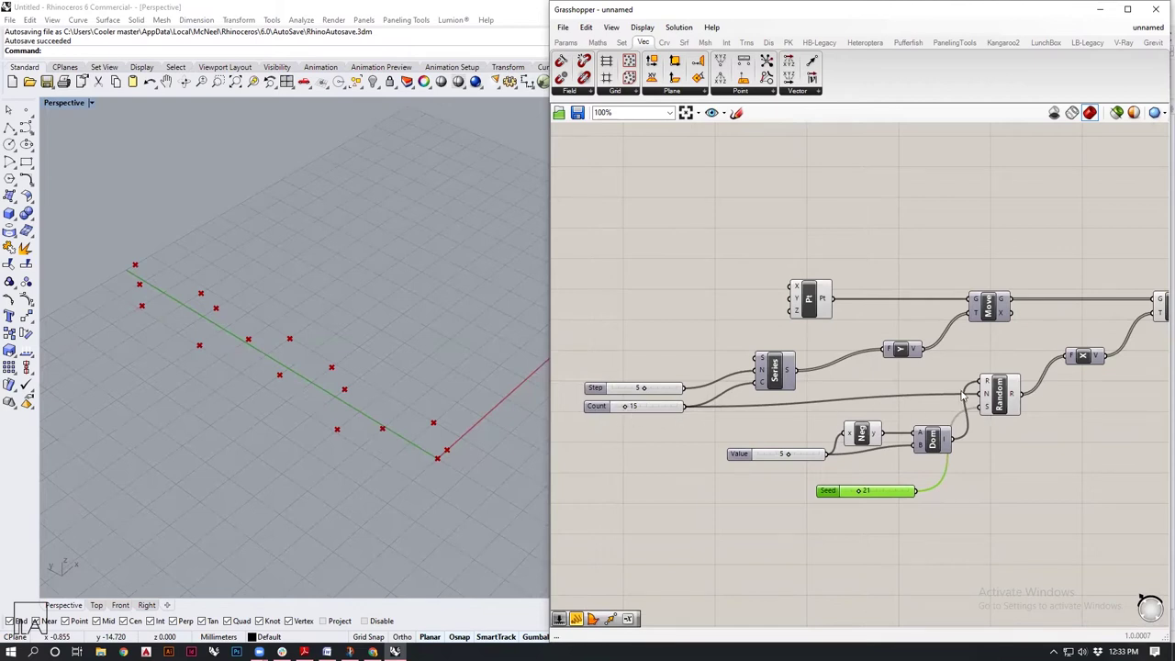
pyautogui.moveTo(1010, 401); pyautogui.dragTo(1011, 415)
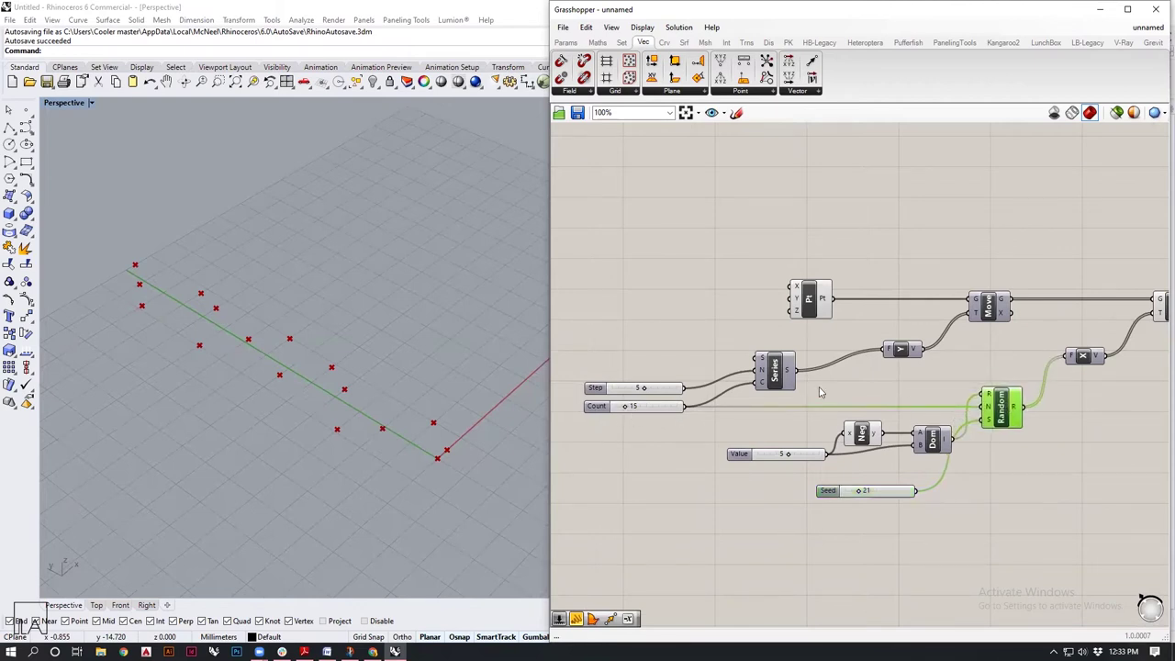
# Step: Try a Count slider value of 25 and return it to 15
pyautogui.moveTo(625, 409); pyautogui.dragTo(631, 407)
pyautogui.scroll(-6, 374, 447)
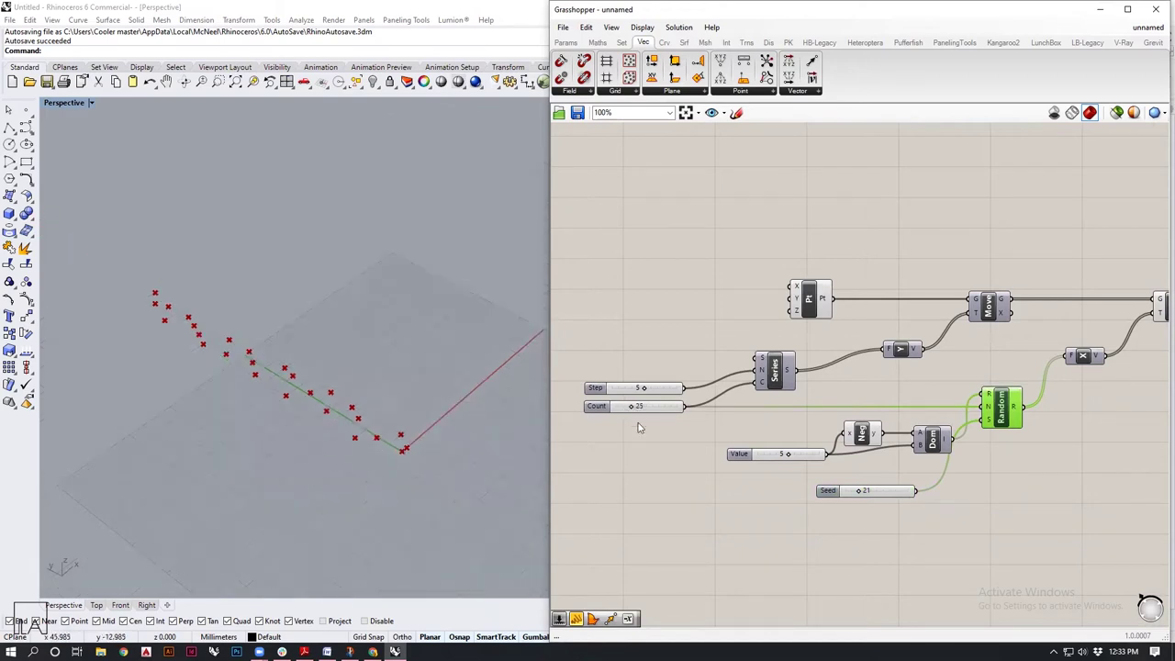
pyautogui.moveTo(631, 410); pyautogui.dragTo(625, 410)
pyautogui.click(960, 554)
pyautogui.moveTo(1026, 396); pyautogui.dragTo(818, 372, button='right')
pyautogui.moveTo(386, 417); pyautogui.dragTo(402, 442, button='right')
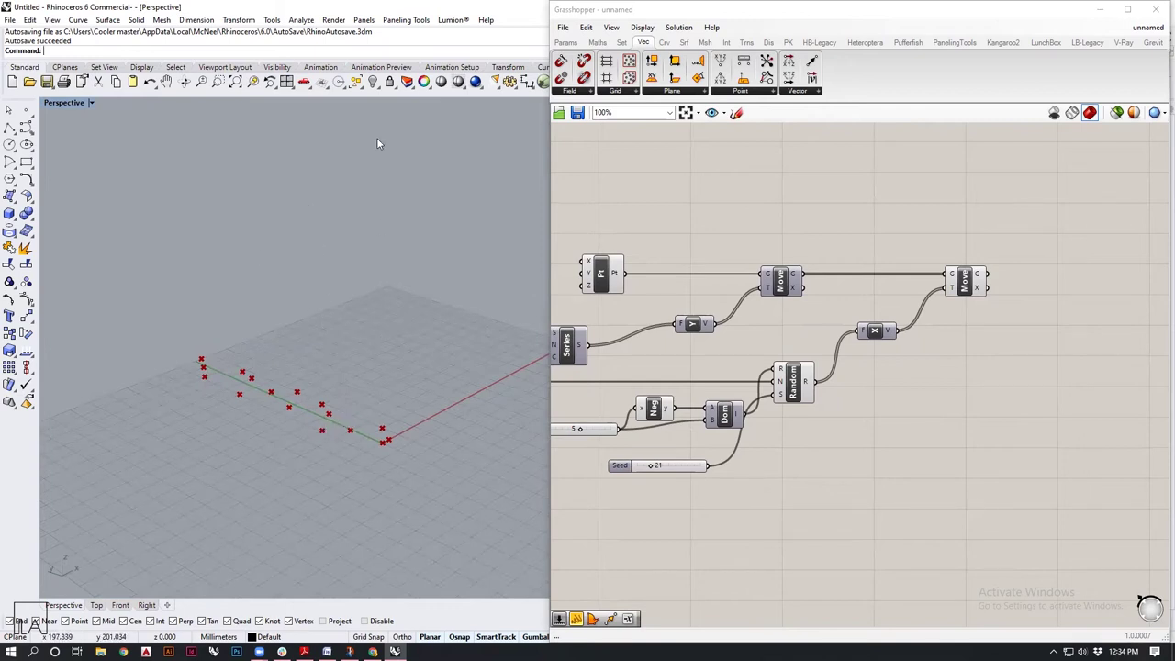
# Step: Add a third Move component and place it directly above the second Move component
pyautogui.moveTo(1032, 366); pyautogui.dragTo(970, 387, button='right')
pyautogui.doubleClick(934, 191)
pyautogui.write('move')
pyautogui.press('Return')
pyautogui.moveTo(933, 192); pyautogui.dragTo(901, 235)
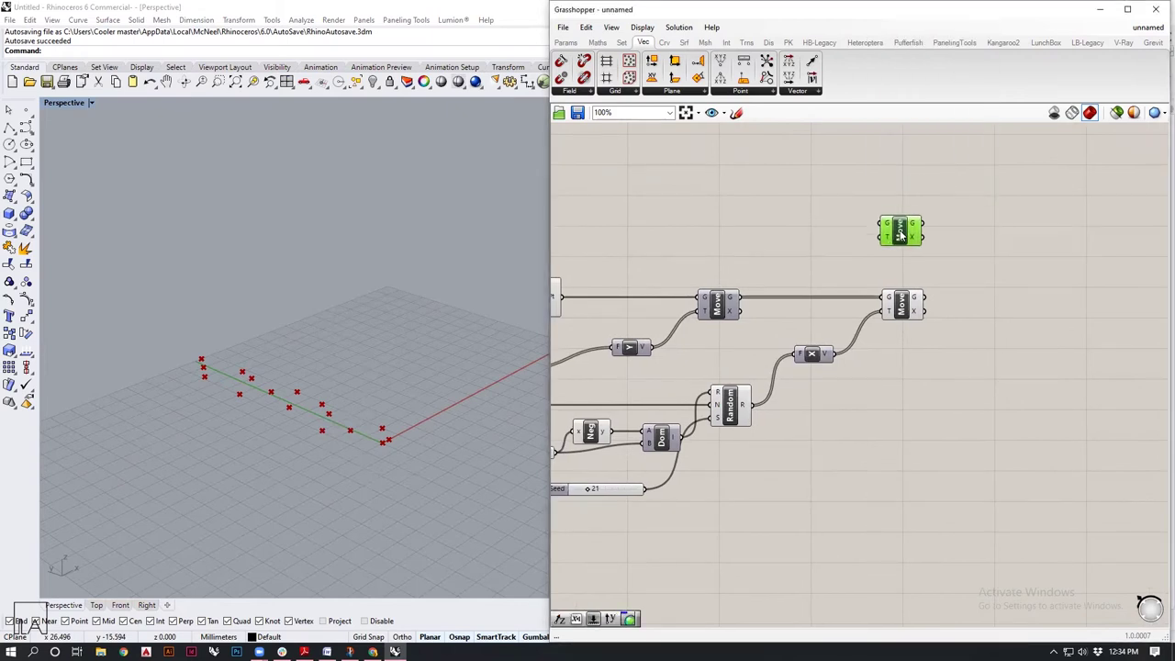
# Step: Feed the first Move's geometry output into the geometry input of the newly added third Move component
pyautogui.click(722, 307)
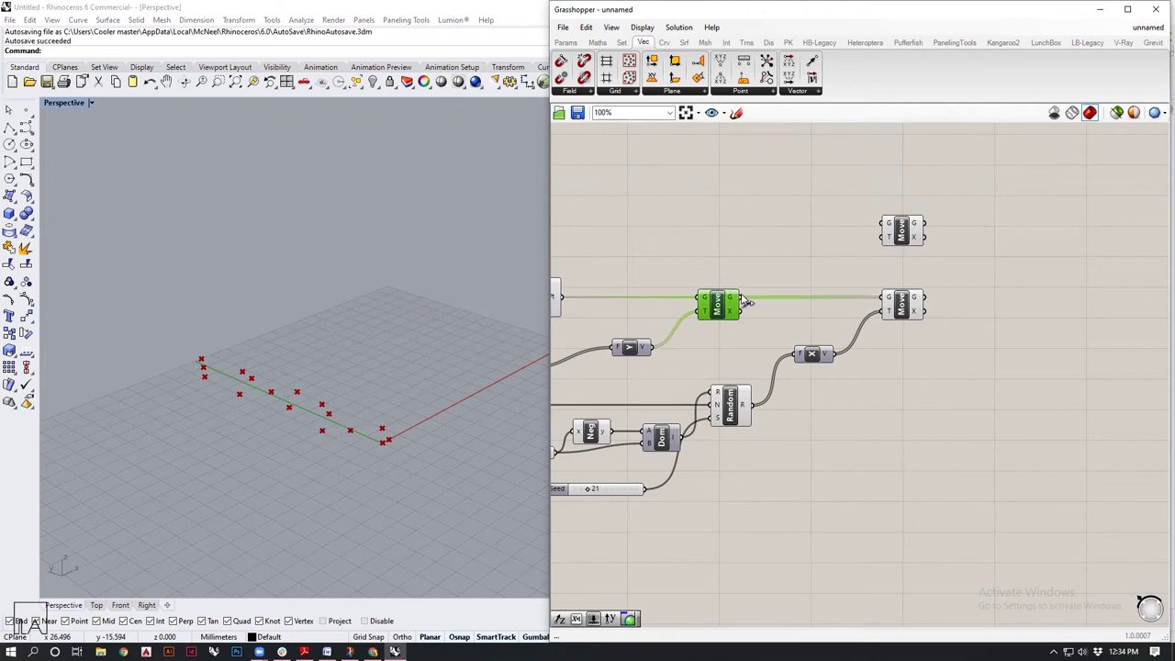
pyautogui.moveTo(377, 378); pyautogui.dragTo(429, 419, button='right')
pyautogui.middleClick(726, 306)
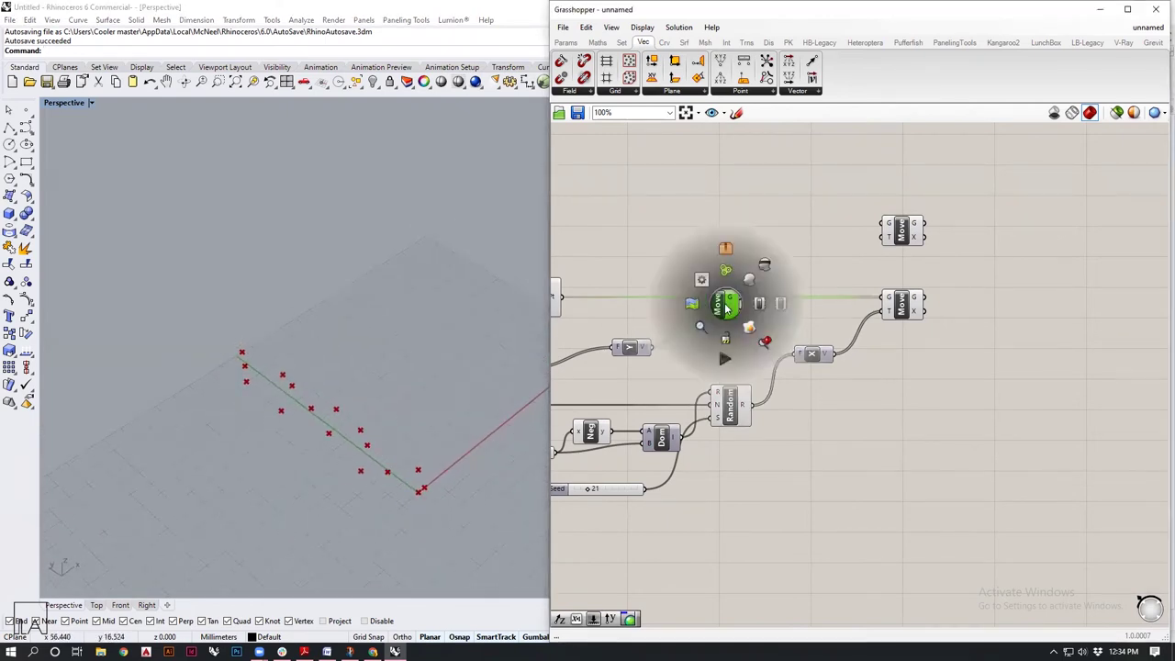
pyautogui.scroll(5, 404, 443)
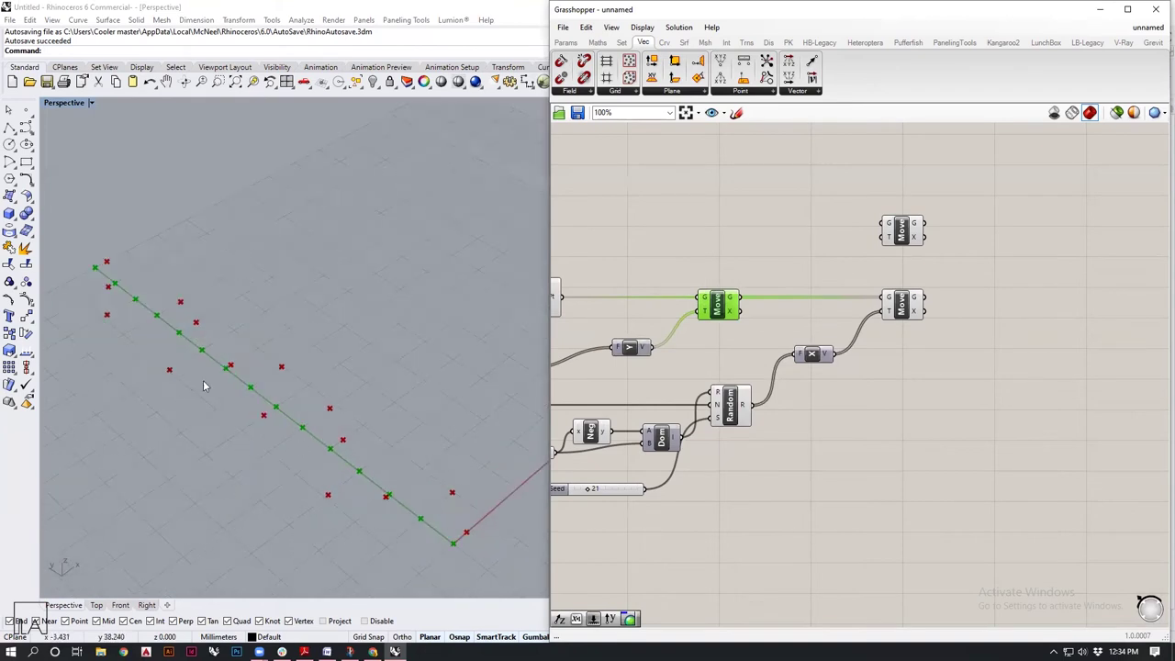
pyautogui.moveTo(746, 303); pyautogui.dragTo(883, 223)
pyautogui.scroll(-4, 391, 466)
pyautogui.moveTo(391, 466); pyautogui.dragTo(398, 409, button='right')
# Step: Shift the third Move component beyond the second Move and turn off the first Move's preview
pyautogui.moveTo(913, 239); pyautogui.dragTo(1019, 237)
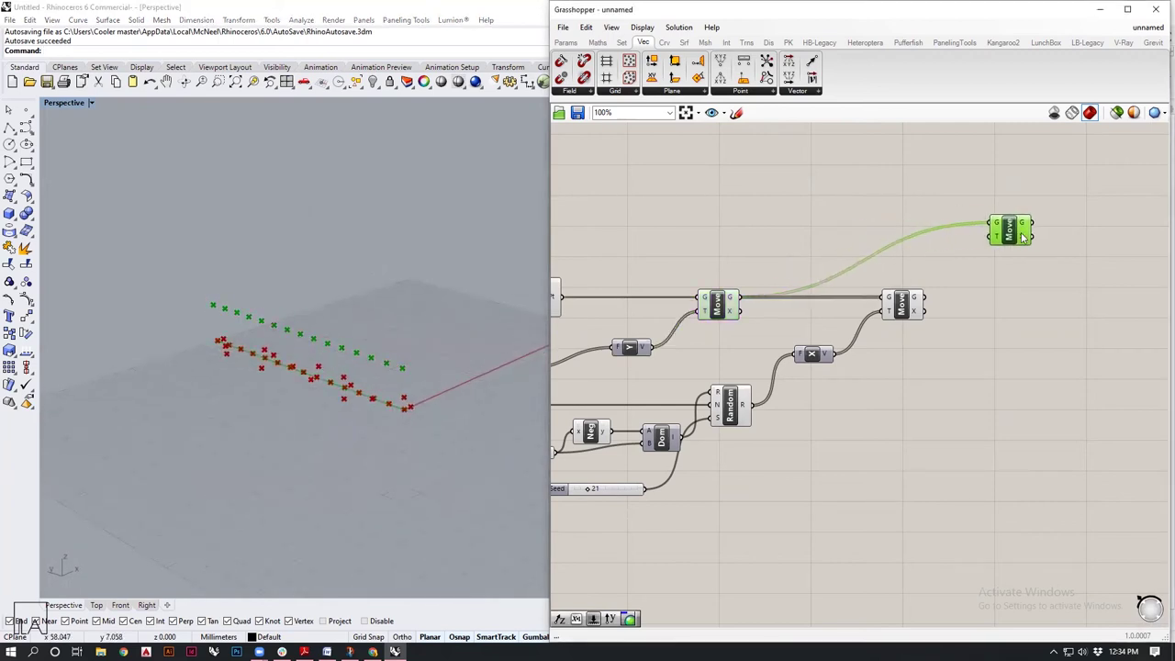
pyautogui.middleClick(721, 306)
pyautogui.click(759, 268)
# Step: Try driving the third Move's translation input directly with a number slider of value 10, and remove the slider
pyautogui.doubleClick(932, 267)
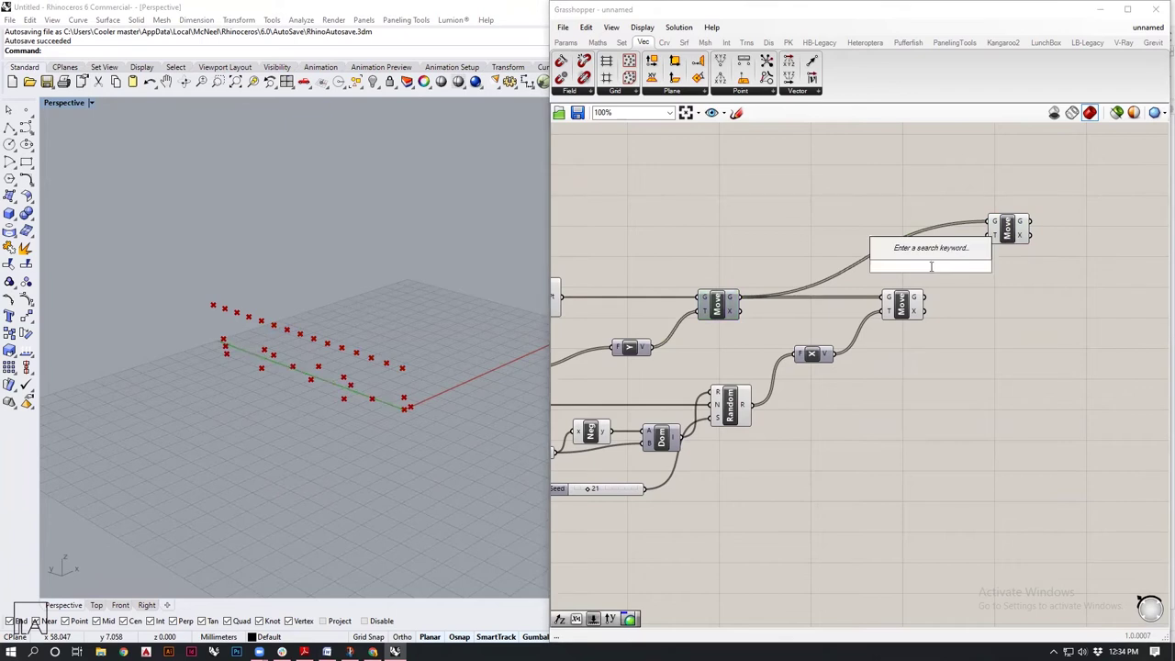
pyautogui.write('10')
pyautogui.press('Return')
pyautogui.moveTo(914, 270); pyautogui.dragTo(988, 235)
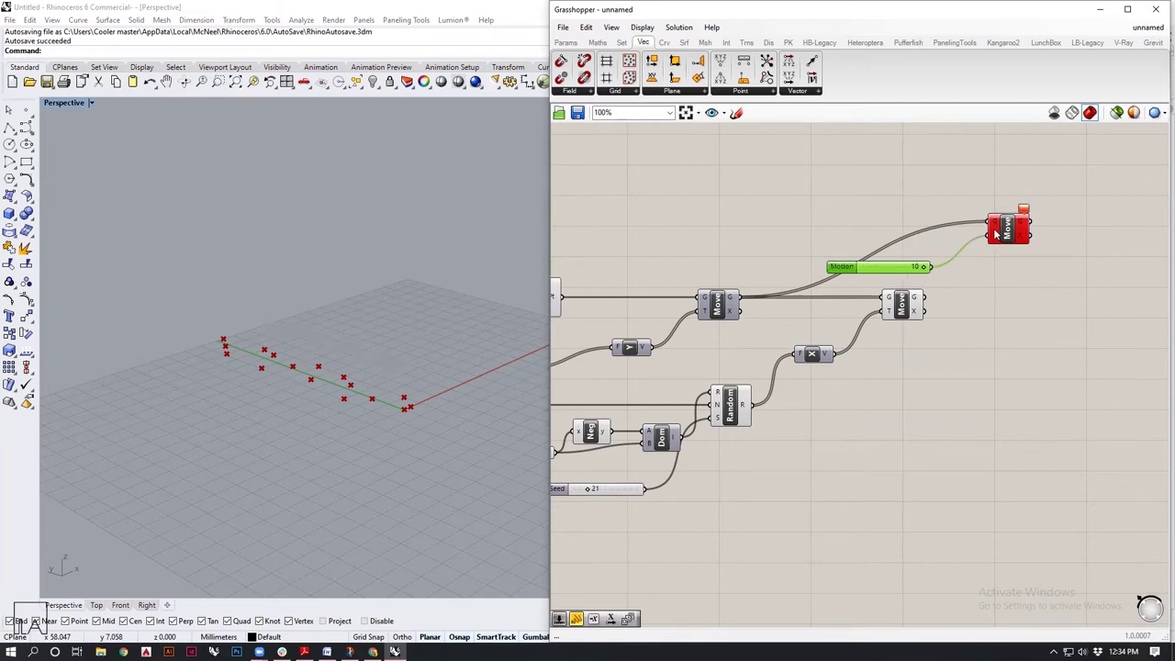
pyautogui.hotkey('ctrl', 'z')
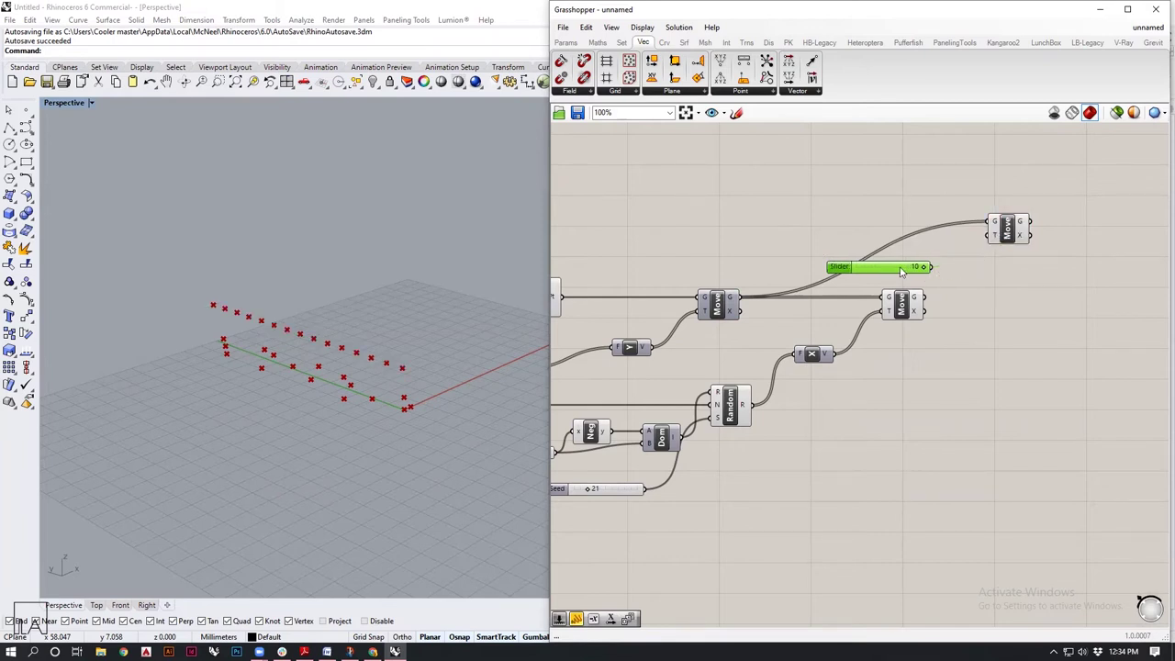
pyautogui.press('Delete')
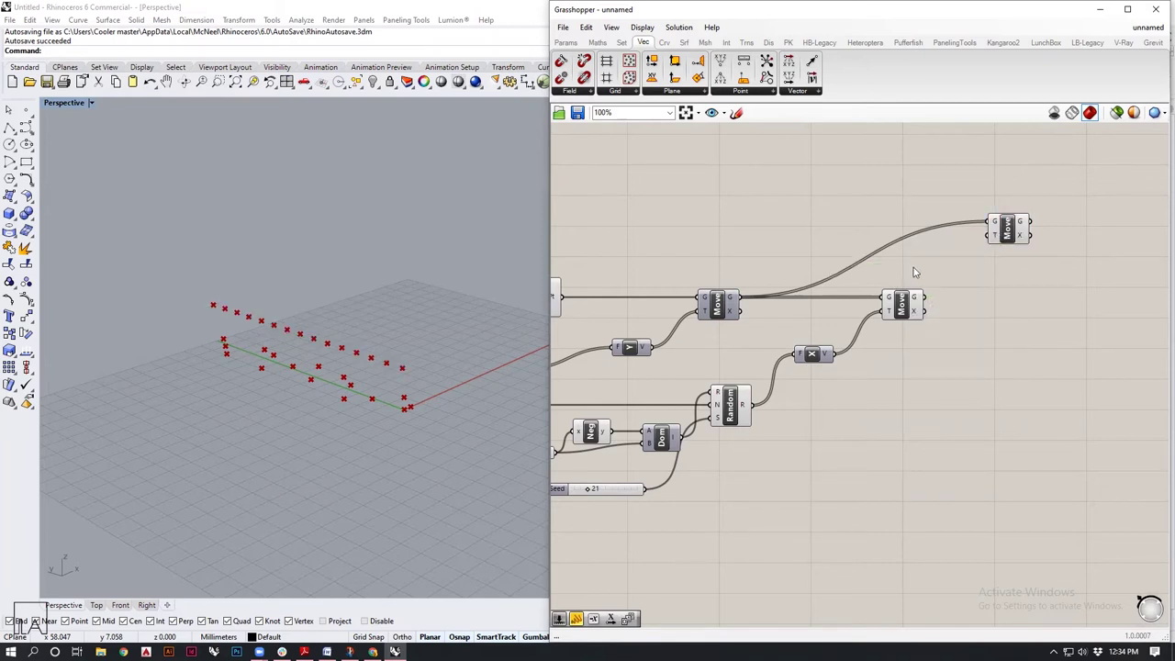
# Step: Add a number slider with value 20 and position it above the second Move component
pyautogui.doubleClick(914, 271)
pyautogui.write('20')
pyautogui.press('Return')
pyautogui.moveTo(914, 272); pyautogui.dragTo(841, 272)
# Step: Add a Unit Z component fed by the slider of 20 and connect its vector to the third Move's translation input
pyautogui.doubleClick(936, 266)
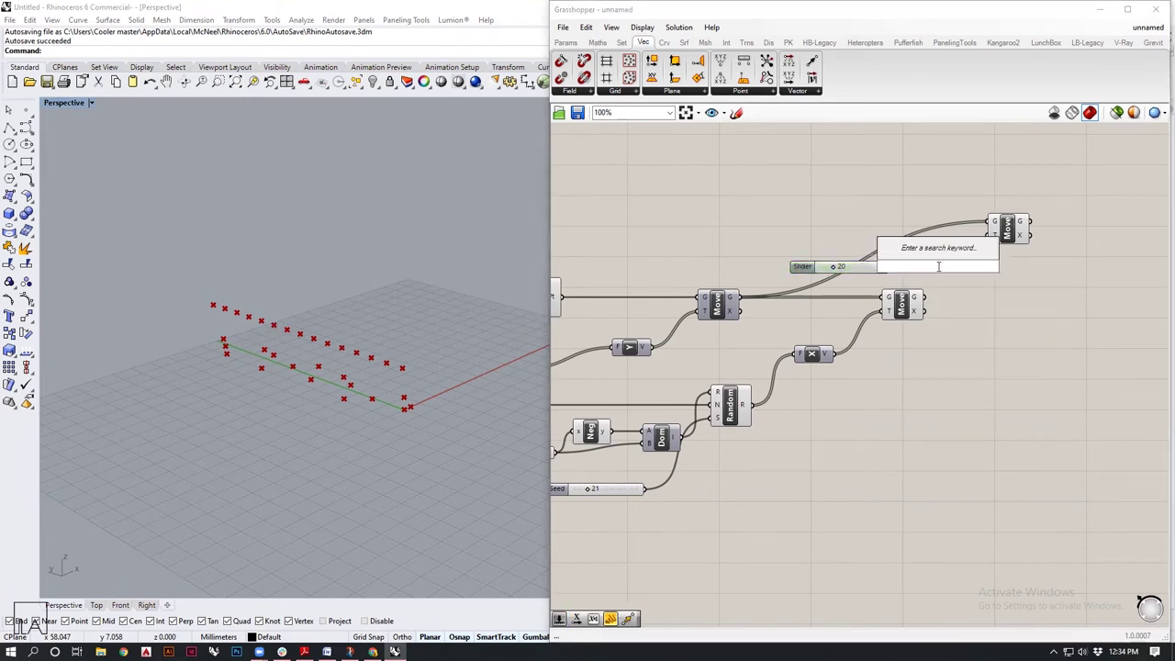
pyautogui.write('z')
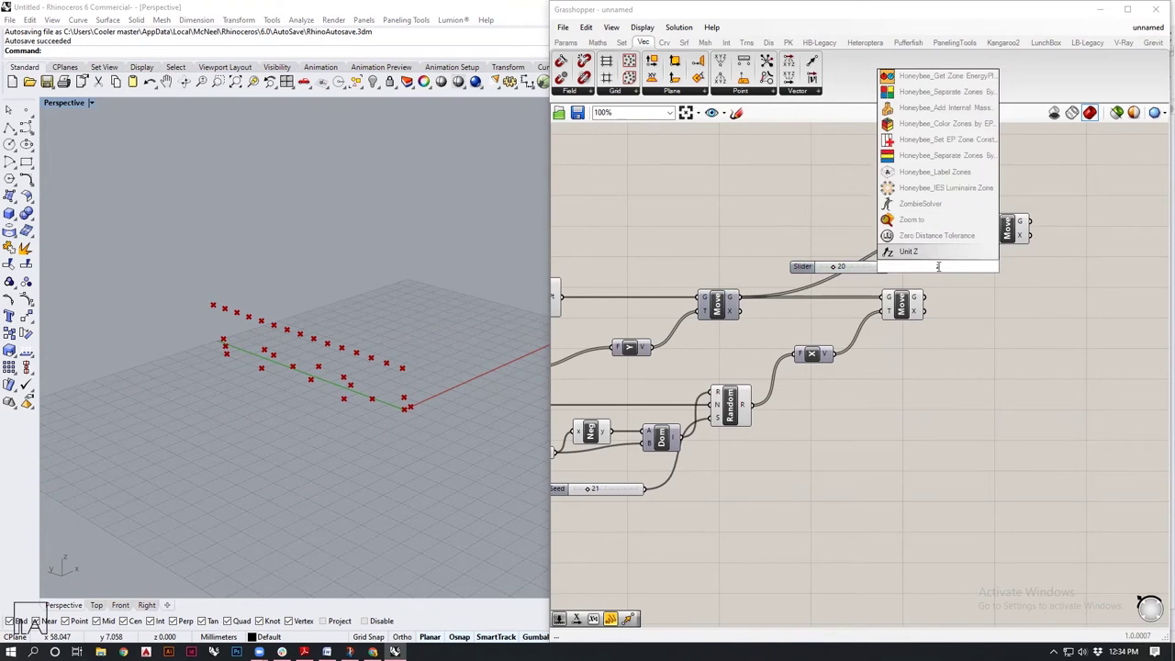
pyautogui.press('Return')
pyautogui.moveTo(891, 266); pyautogui.dragTo(989, 234)
pyautogui.moveTo(302, 294); pyautogui.dragTo(354, 378, button='right')
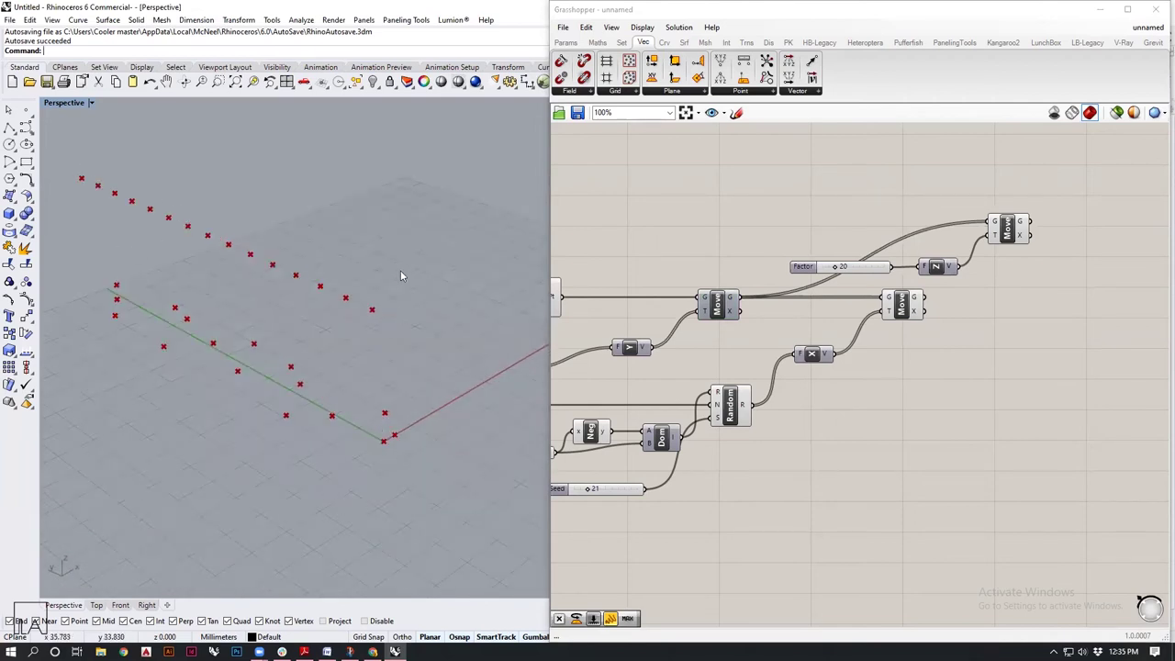
# Step: Duplicate the Random component with its Value slider, Negative, Domain and Seed slider, placing the copy beneath the Unit Z branch
pyautogui.scroll(-2, 722, 504)
pyautogui.moveTo(721, 504); pyautogui.dragTo(830, 477, button='right')
pyautogui.scroll(2, 835, 476)
pyautogui.moveTo(883, 546); pyautogui.dragTo(565, 357)
pyautogui.scroll(-3, 965, 460)
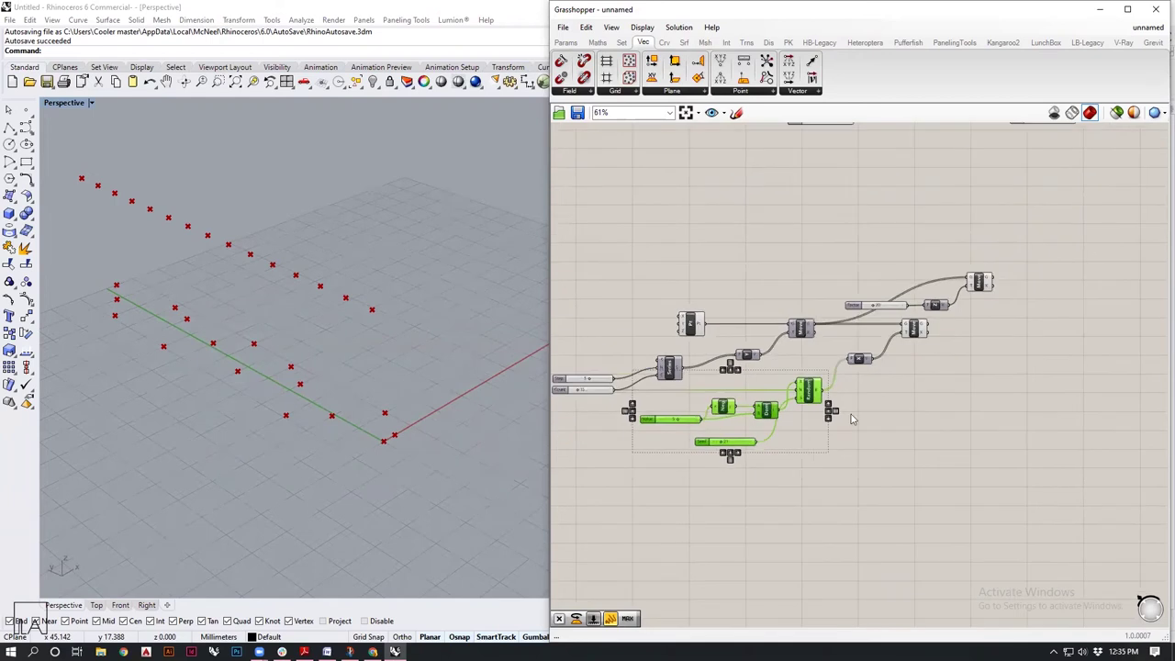
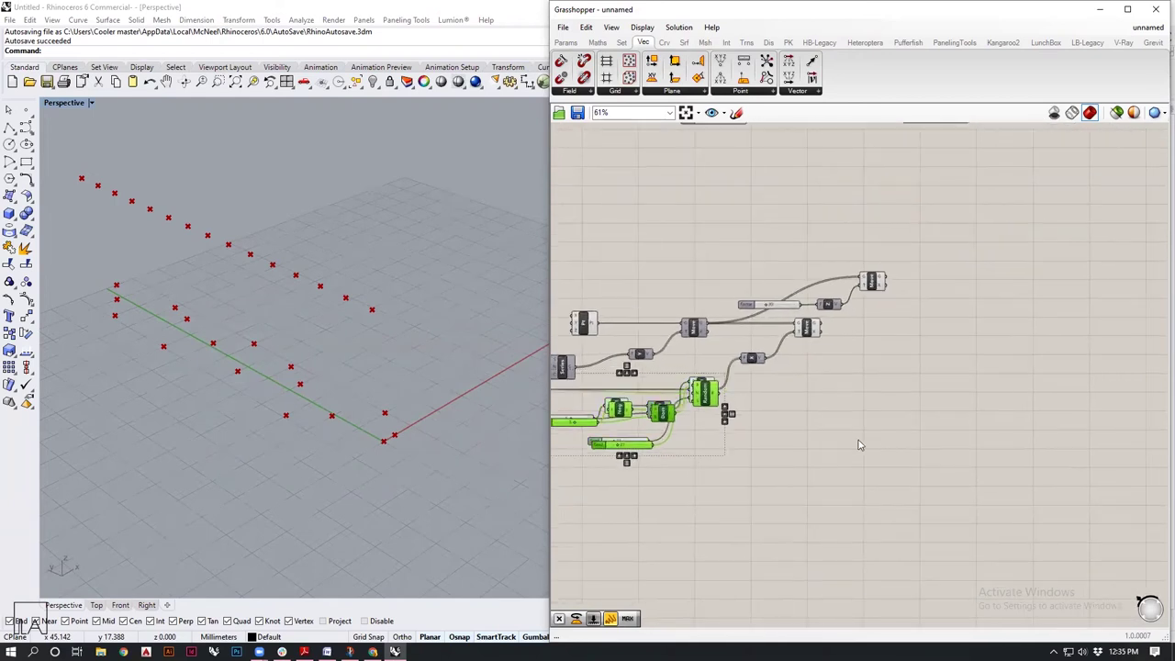
pyautogui.moveTo(725, 413); pyautogui.dragTo(911, 387)
# Step: Move the third Move farther out and add relays to its geometry wire and the copied Random's number wire
pyautogui.moveTo(871, 280); pyautogui.dragTo(971, 279)
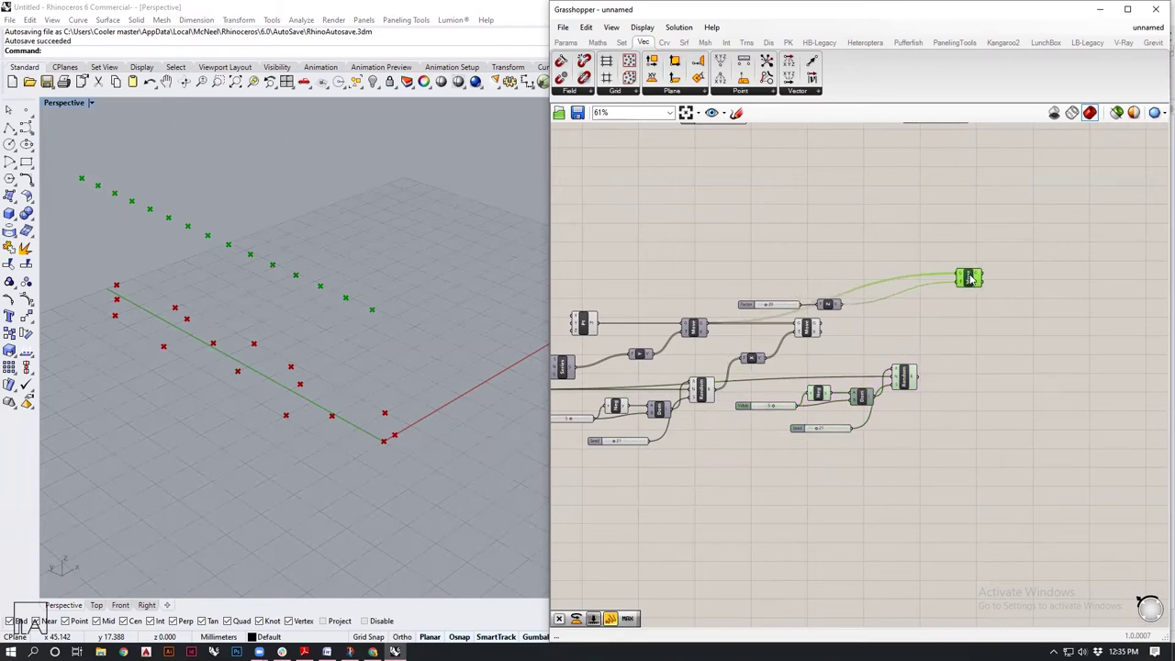
pyautogui.doubleClick(877, 284)
pyautogui.moveTo(873, 283); pyautogui.dragTo(729, 278)
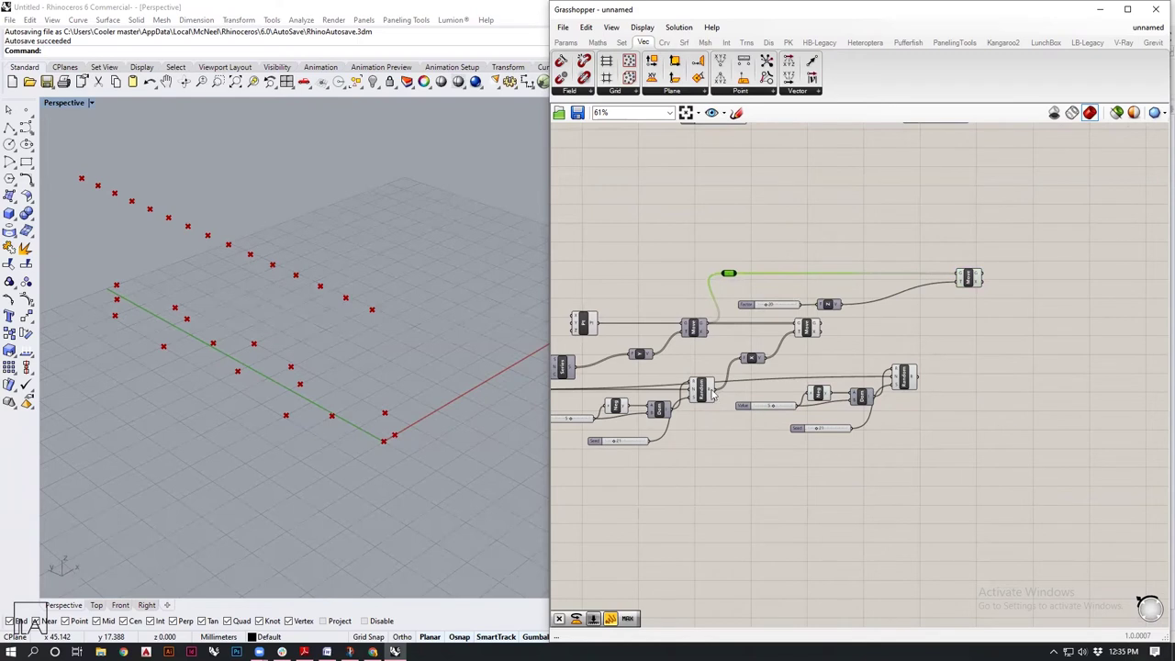
pyautogui.doubleClick(749, 382)
pyautogui.moveTo(750, 381)
pyautogui.mouseDown()
pyautogui.moveTo(747, 485)
pyautogui.moveTo(643, 490)
pyautogui.moveTo(604, 469)
pyautogui.moveTo(750, 375)
pyautogui.mouseUp()
pyautogui.click(988, 410)
# Step: Add a fourth Move component beyond the third Move and feed it the third Move's geometry output
pyautogui.scroll(4, 922, 356)
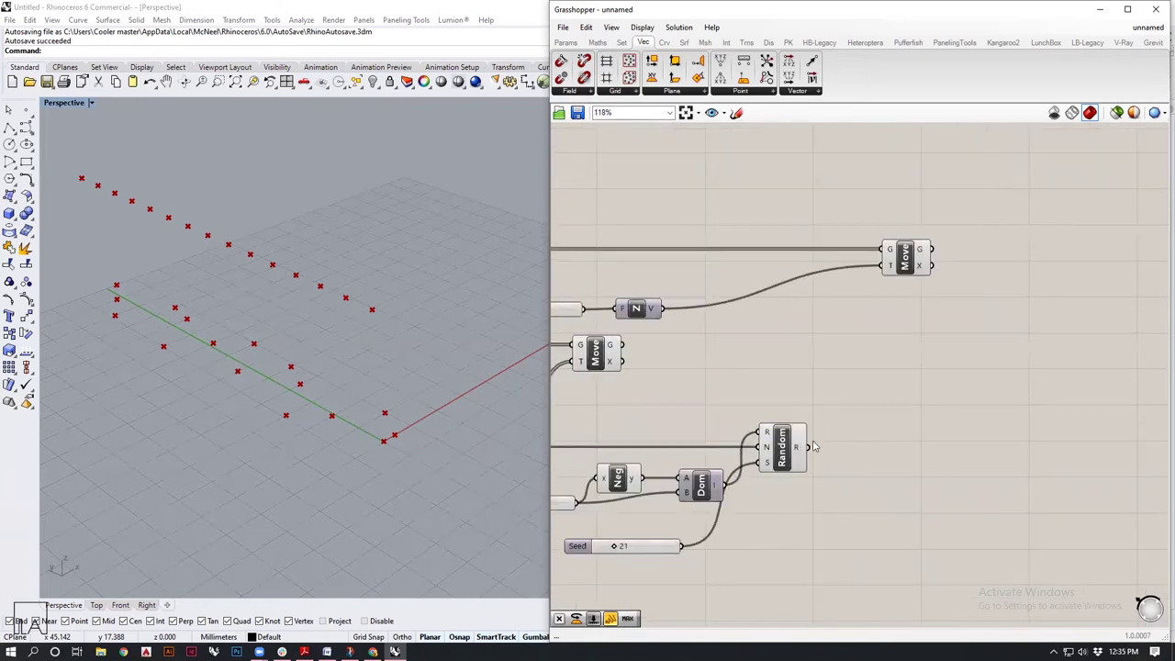
pyautogui.scroll(-1, 848, 362)
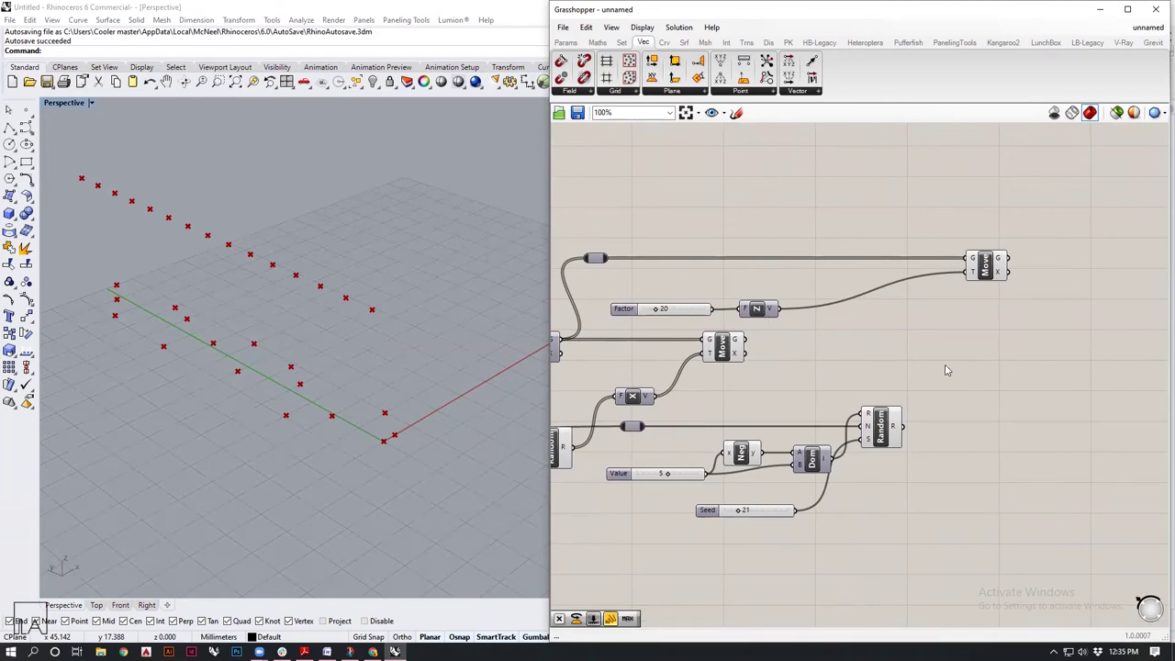
pyautogui.moveTo(928, 372); pyautogui.dragTo(837, 414, button='right')
pyautogui.doubleClick(967, 318)
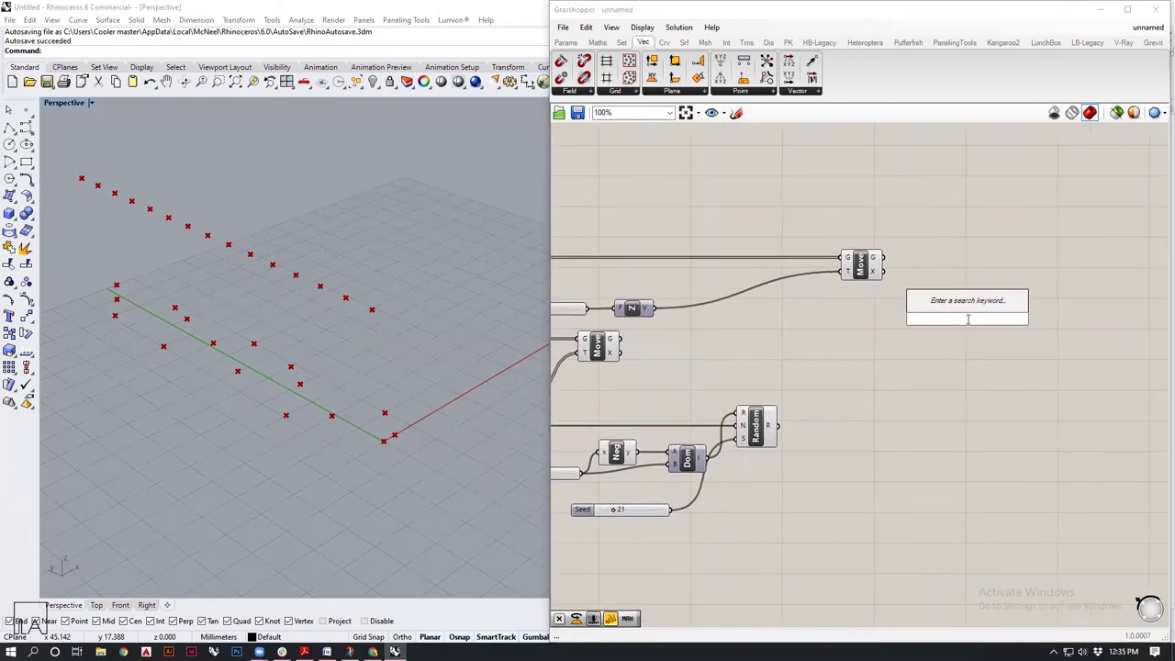
pyautogui.write('move')
pyautogui.press('Return')
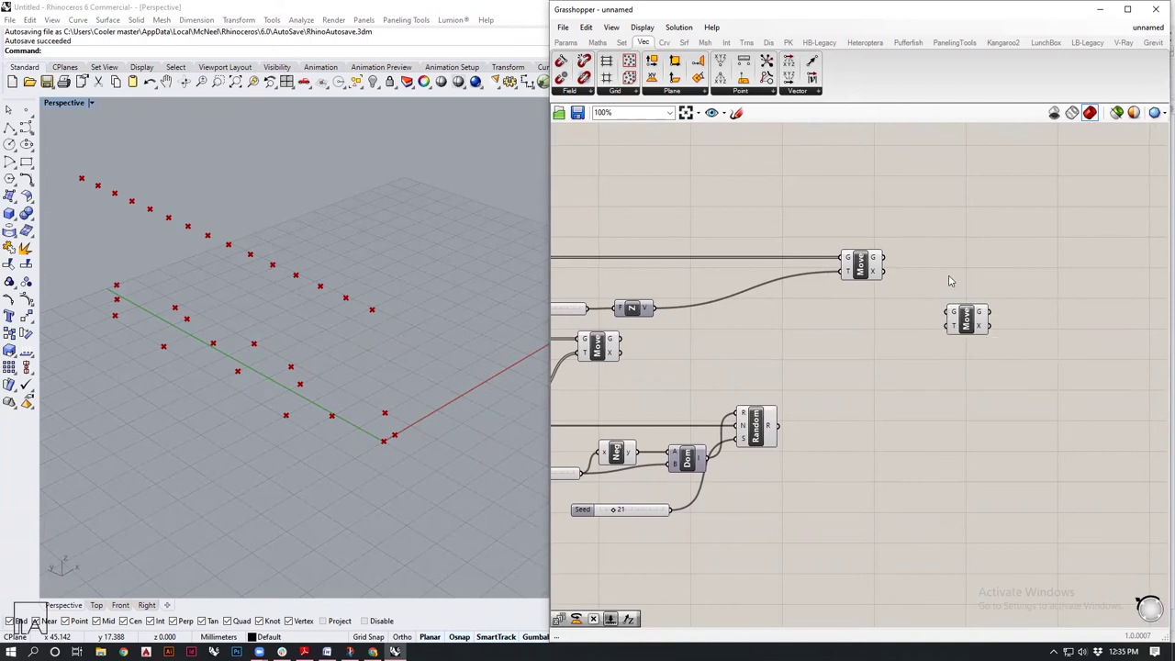
pyautogui.moveTo(886, 262); pyautogui.dragTo(943, 314)
# Step: Add a Unit X component driven by the copied Random and connect its vector to the fourth Move's translation input
pyautogui.moveTo(904, 394)
pyautogui.mouseDown(button='right')
pyautogui.moveTo(900, 410)
pyautogui.moveTo(917, 414)
pyautogui.mouseUp(button='right')
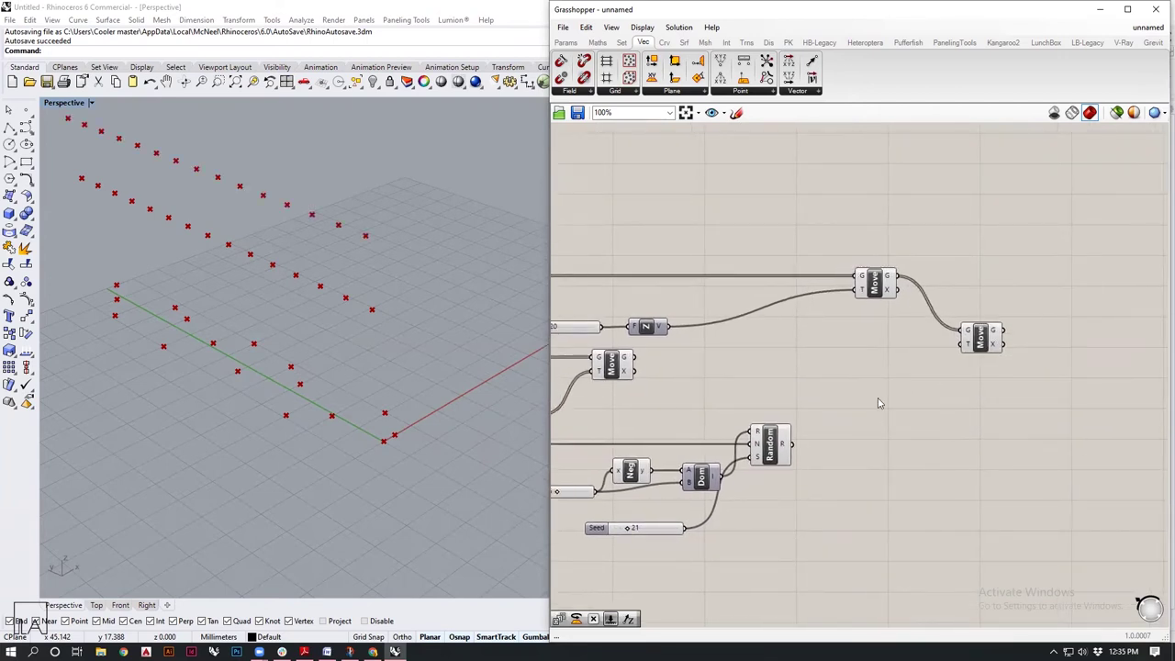
pyautogui.doubleClick(878, 404)
pyautogui.write('x')
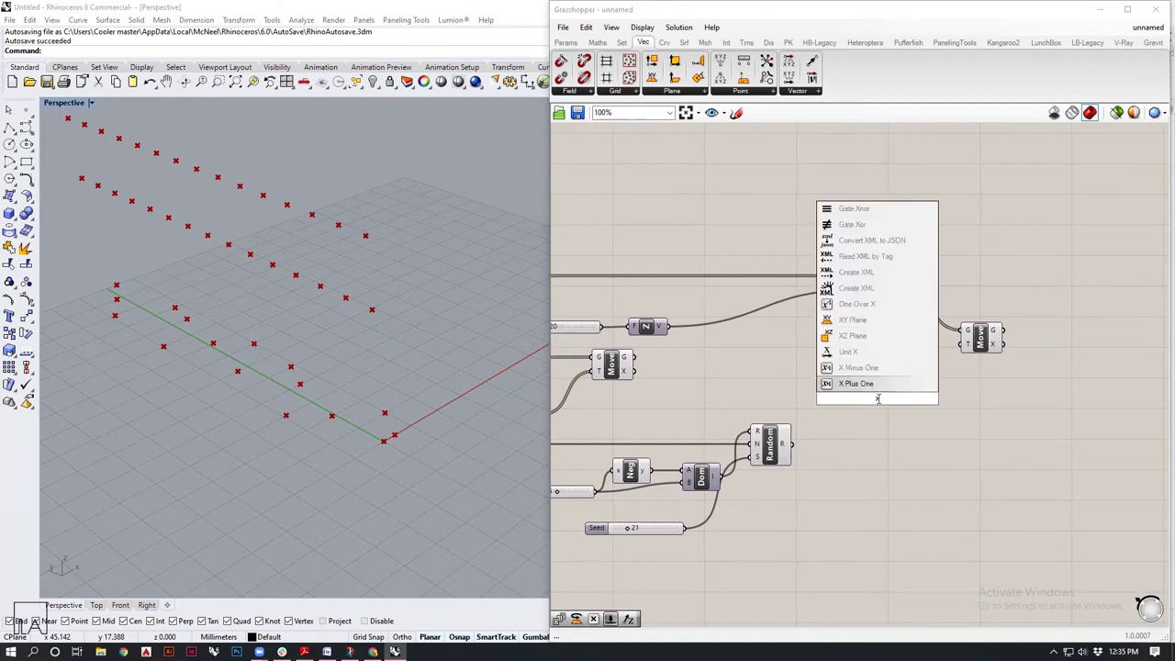
pyautogui.press('Up')
pyautogui.press('Up')
pyautogui.press('Down')
pyautogui.press('Return')
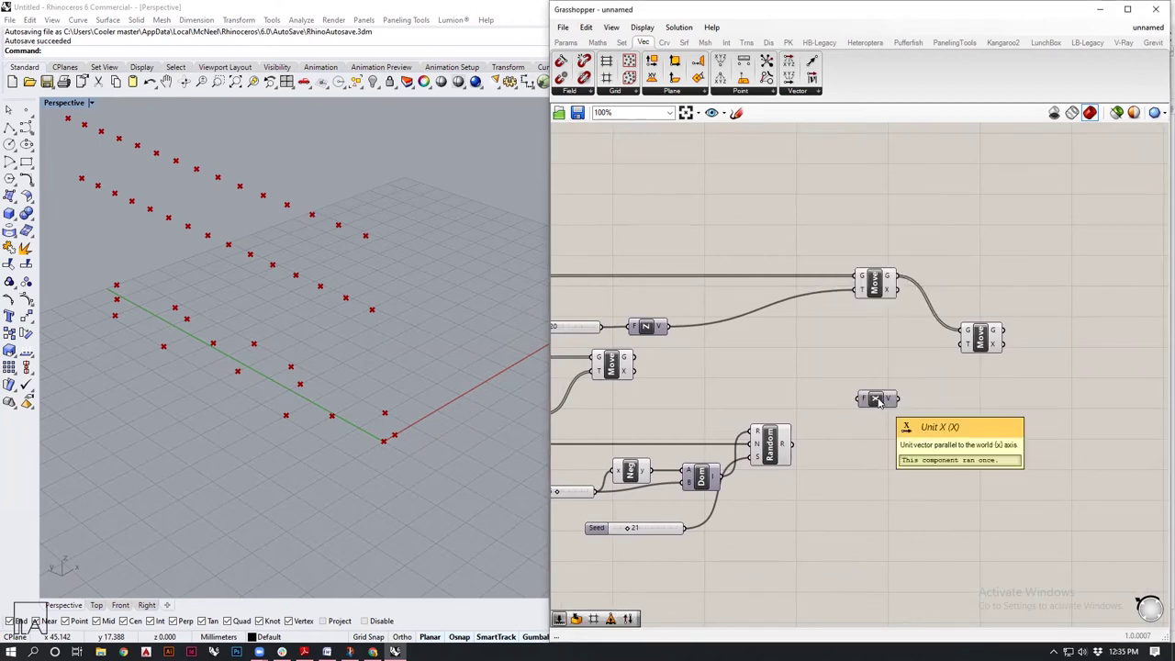
pyautogui.moveTo(796, 453); pyautogui.dragTo(966, 343)
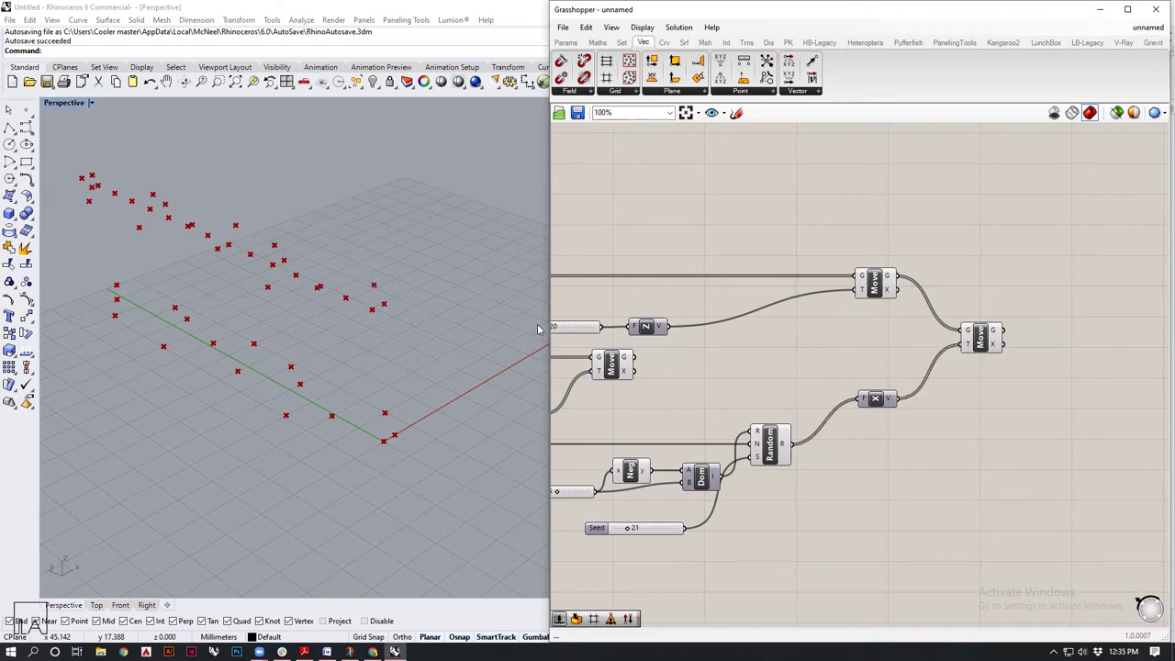
pyautogui.moveTo(430, 352); pyautogui.dragTo(375, 346, button='right')
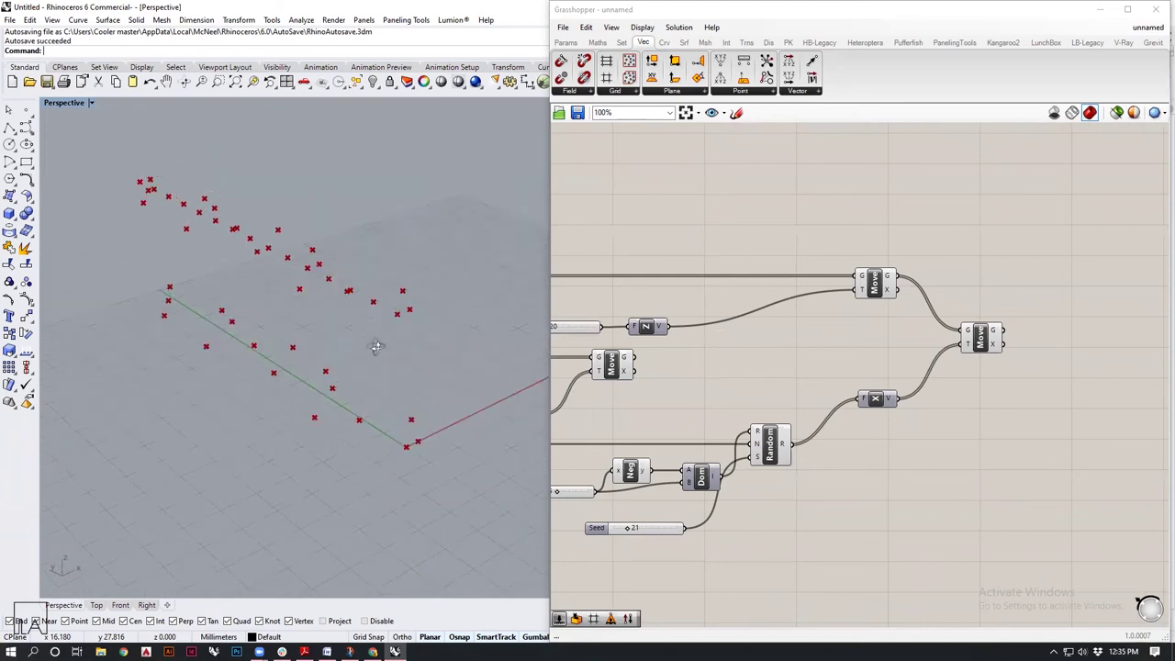
# Step: Turn off the preview of the third Move so only the randomly displaced points display
pyautogui.moveTo(904, 365); pyautogui.dragTo(925, 385, button='right')
pyautogui.click(903, 278)
pyautogui.middleClick(908, 280)
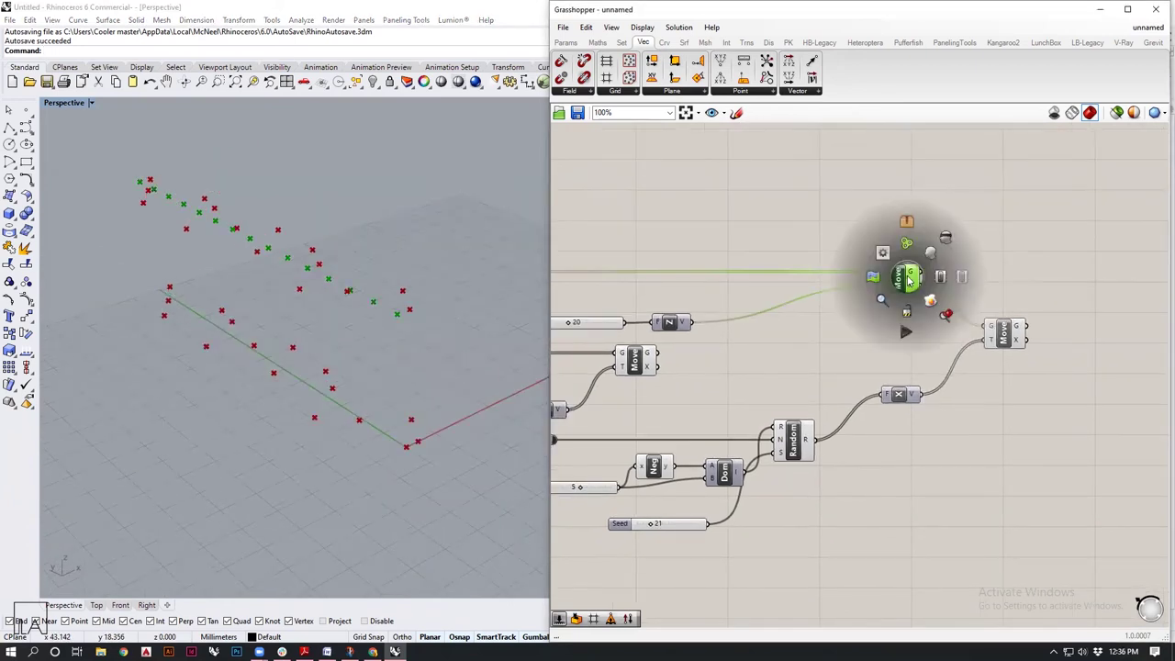
pyautogui.click(944, 241)
pyautogui.click(1003, 270)
pyautogui.moveTo(352, 357); pyautogui.dragTo(326, 446, button='right')
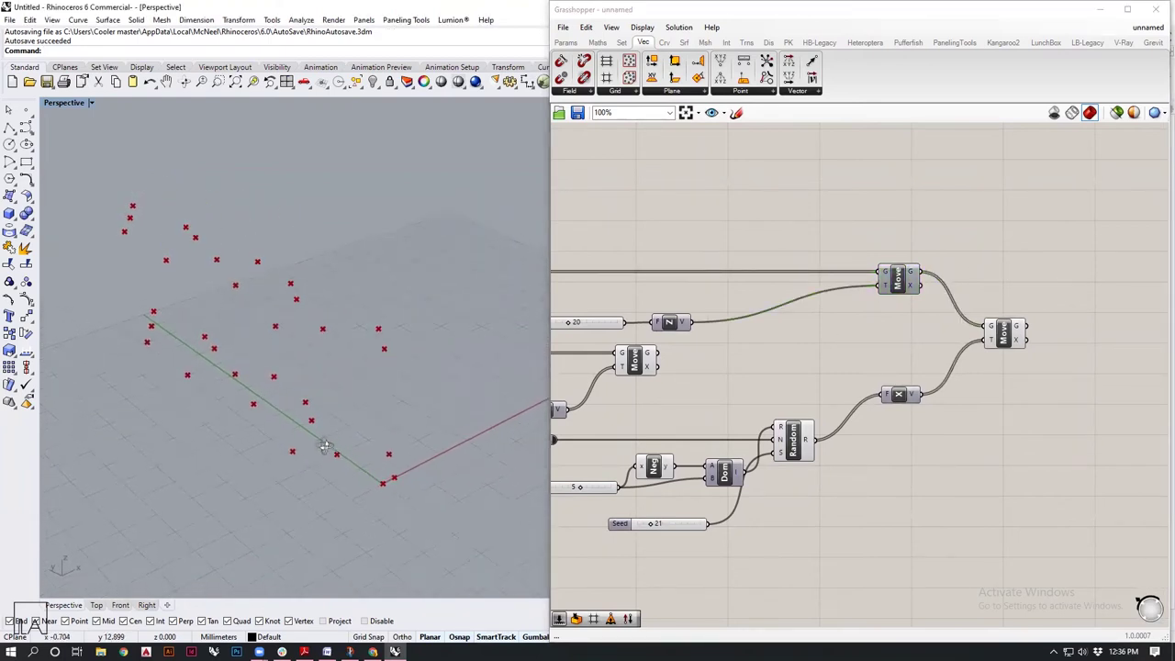
# Step: Set the copied Random's Seed slider to 25
pyautogui.moveTo(782, 513); pyautogui.dragTo(831, 495, button='right')
pyautogui.moveTo(782, 493); pyautogui.dragTo(787, 493)
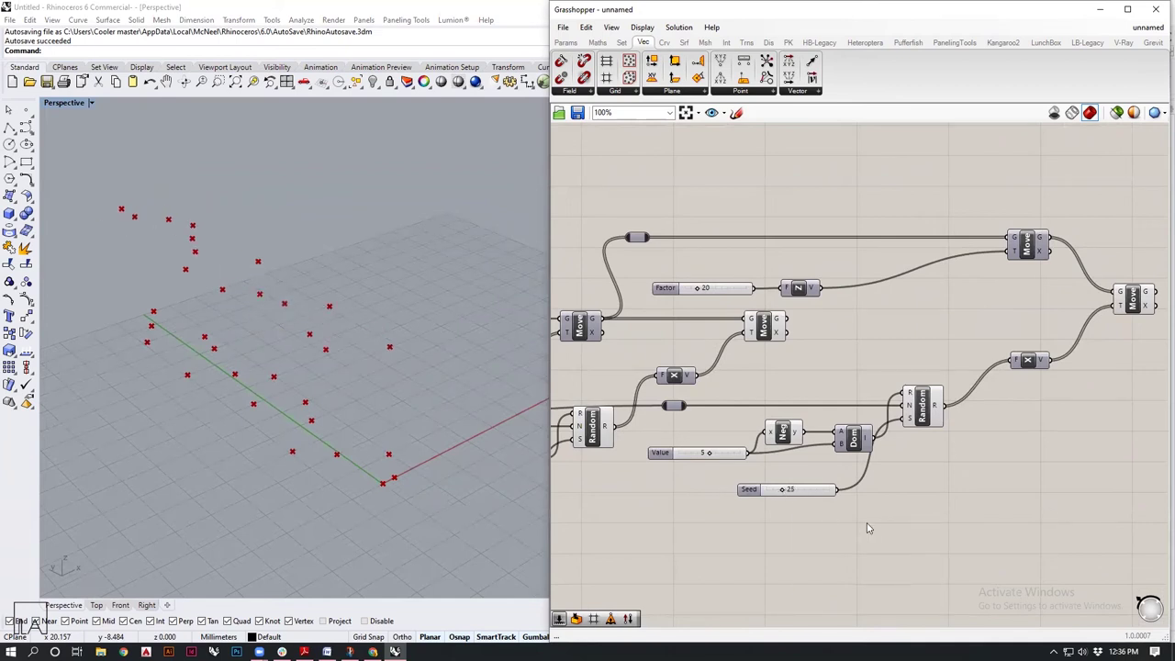
pyautogui.scroll(-1, 901, 501)
pyautogui.moveTo(1036, 474); pyautogui.dragTo(862, 466, button='right')
pyautogui.moveTo(377, 356); pyautogui.dragTo(313, 456, button='right')
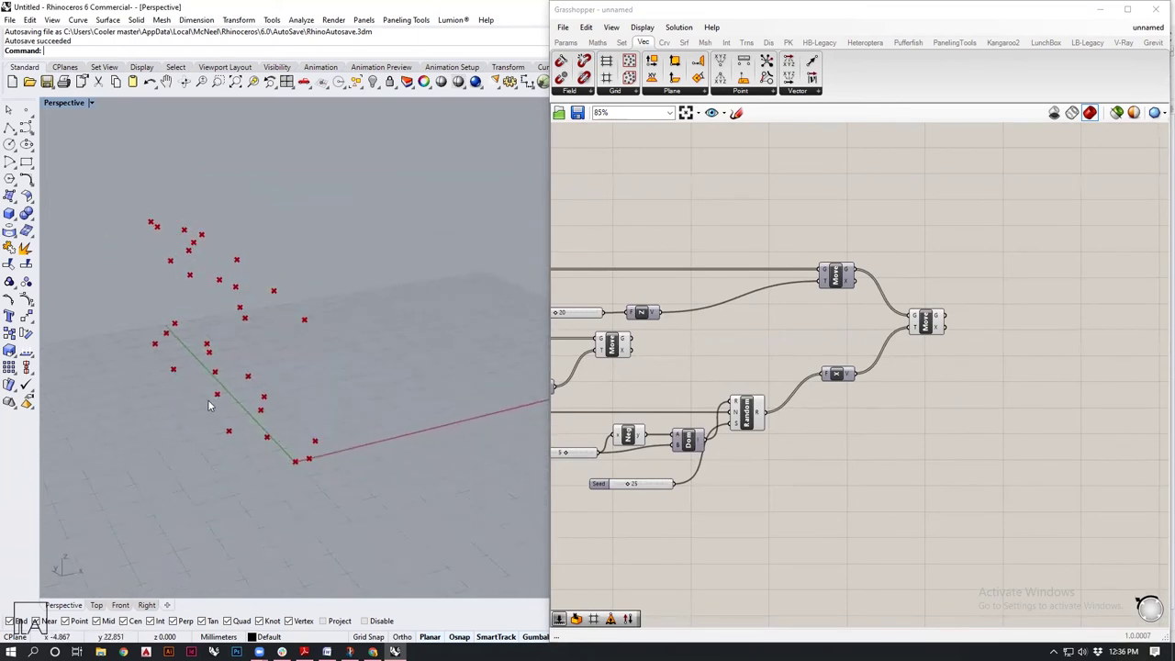
# Step: Add a Nurbs Curve component after the fourth Move and connect that Move's geometry output to its vertices input
pyautogui.click(666, 43)
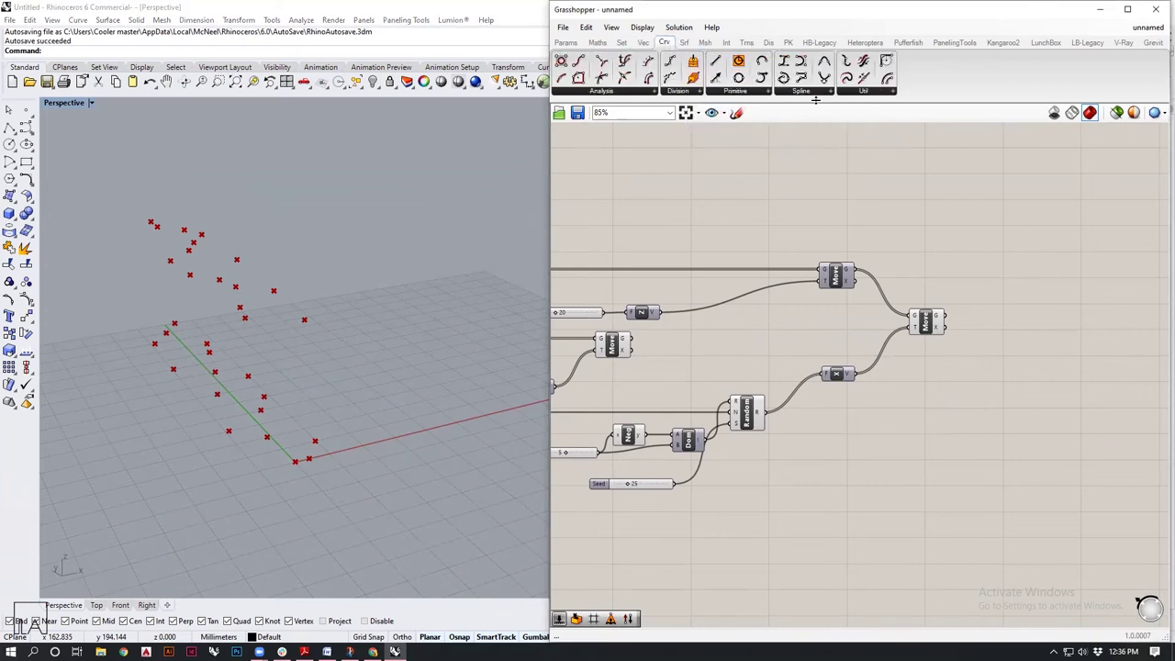
pyautogui.click(818, 92)
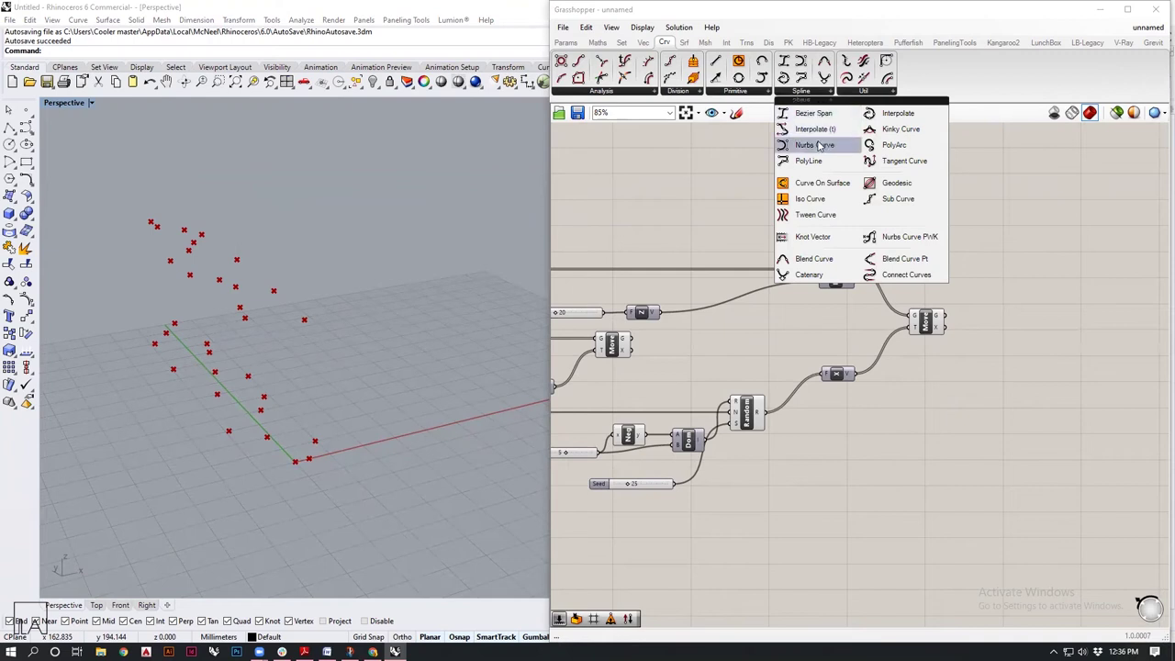
pyautogui.moveTo(811, 145); pyautogui.dragTo(974, 285)
pyautogui.moveTo(1033, 321); pyautogui.dragTo(1038, 311)
pyautogui.moveTo(1049, 359); pyautogui.dragTo(940, 382, button='right')
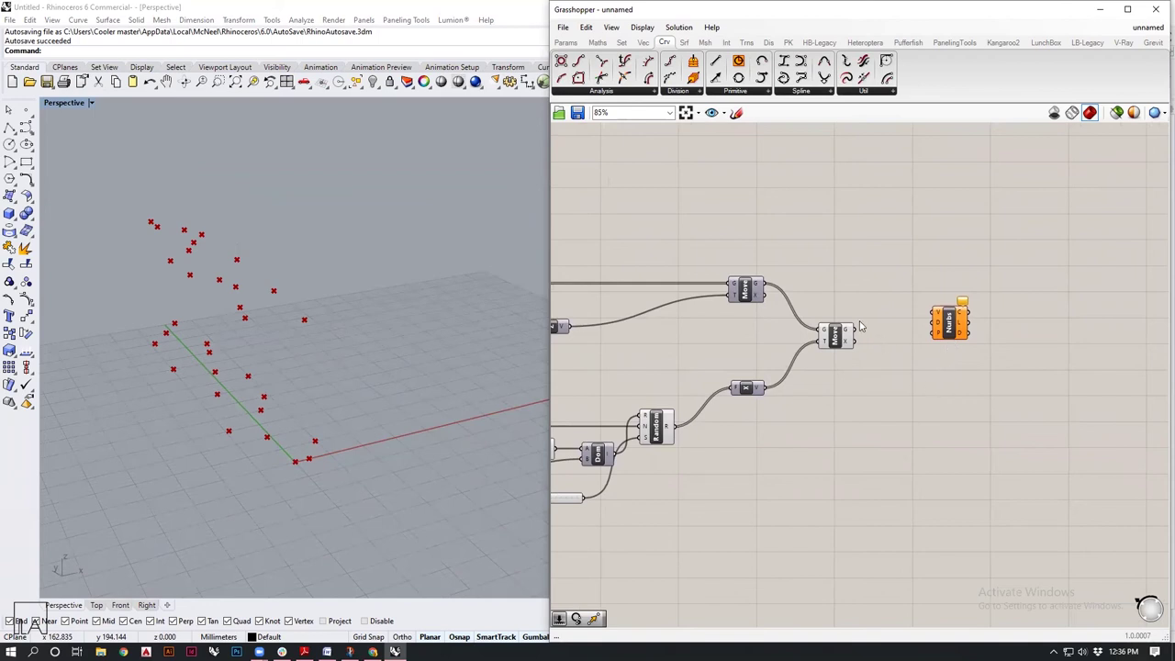
pyautogui.moveTo(855, 332); pyautogui.dragTo(935, 318)
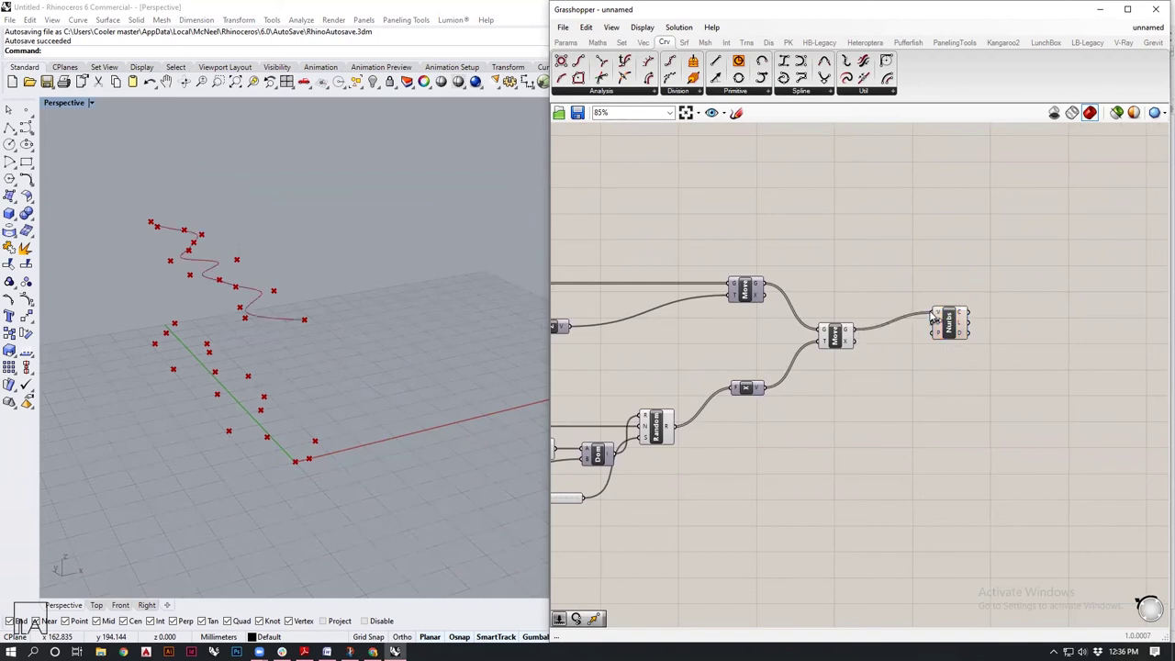
pyautogui.moveTo(236, 296); pyautogui.dragTo(320, 341, button='right')
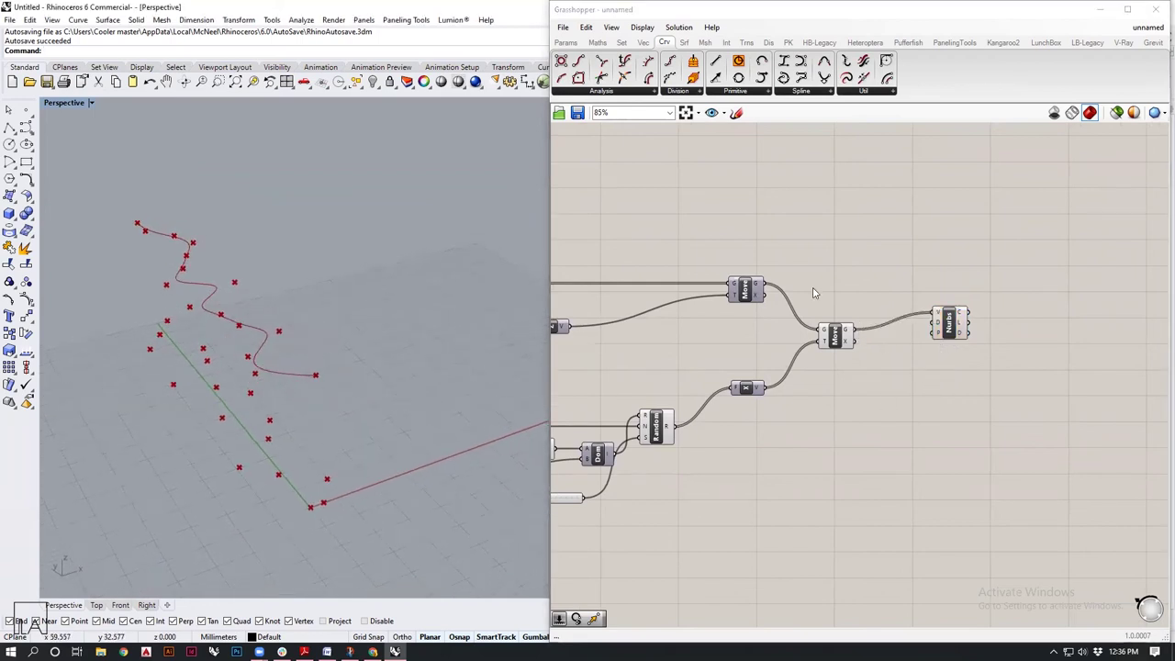
# Step: Duplicate the Nurbs Curve component and place the copy below the original
pyautogui.scroll(-3, 1025, 308)
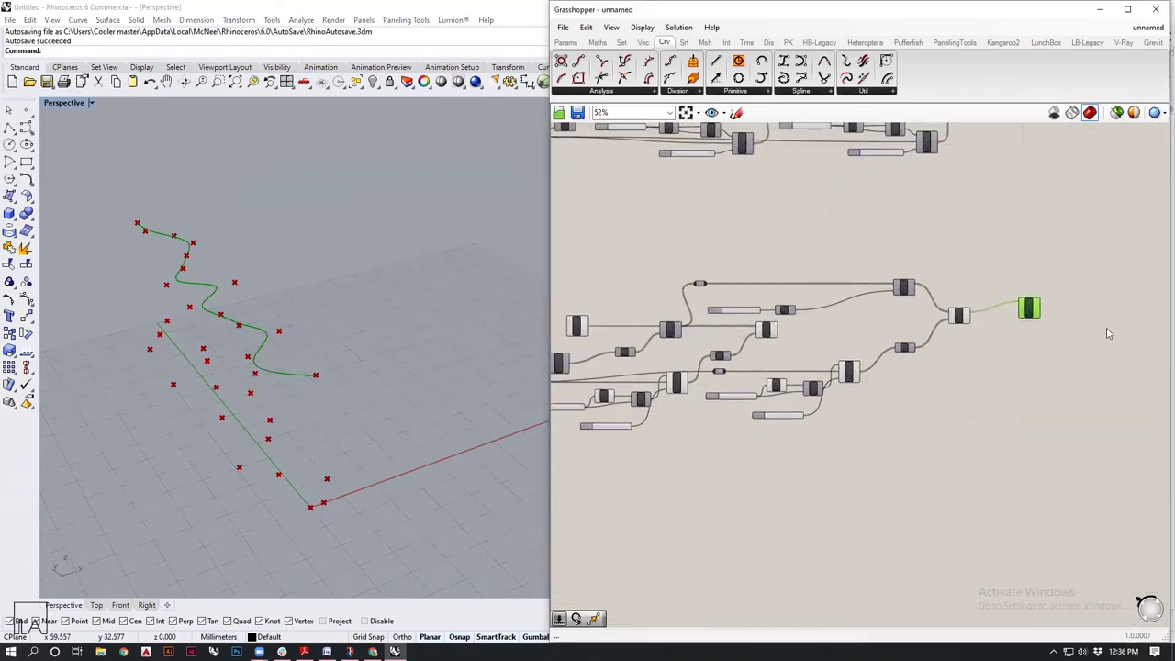
pyautogui.moveTo(1032, 312); pyautogui.dragTo(1040, 383)
pyautogui.scroll(3, 972, 348)
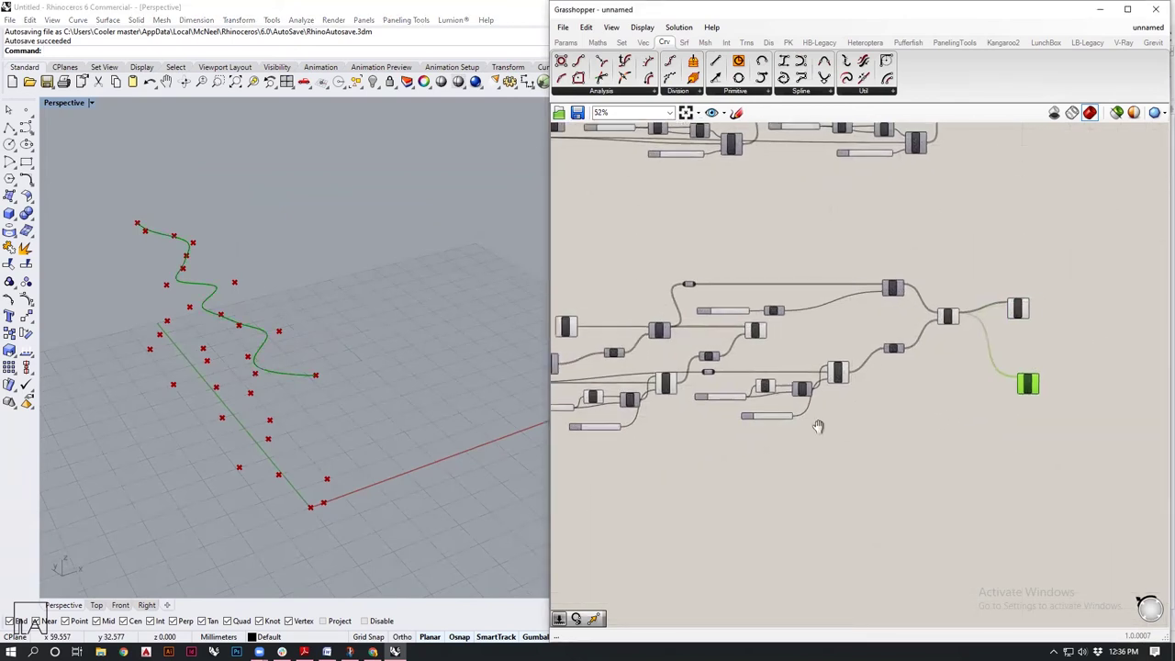
# Step: Connect the lower row's Move geometry output to the copied Nurbs Curve's vertices input and stack both Nurbs Curve components neatly
pyautogui.moveTo(852, 385); pyautogui.dragTo(833, 378, button='right')
pyautogui.click(628, 316)
pyautogui.moveTo(645, 315); pyautogui.dragTo(1046, 390)
pyautogui.moveTo(1040, 418); pyautogui.dragTo(932, 420, button='right')
pyautogui.moveTo(949, 404); pyautogui.dragTo(932, 335)
pyautogui.moveTo(948, 284); pyautogui.dragTo(946, 296)
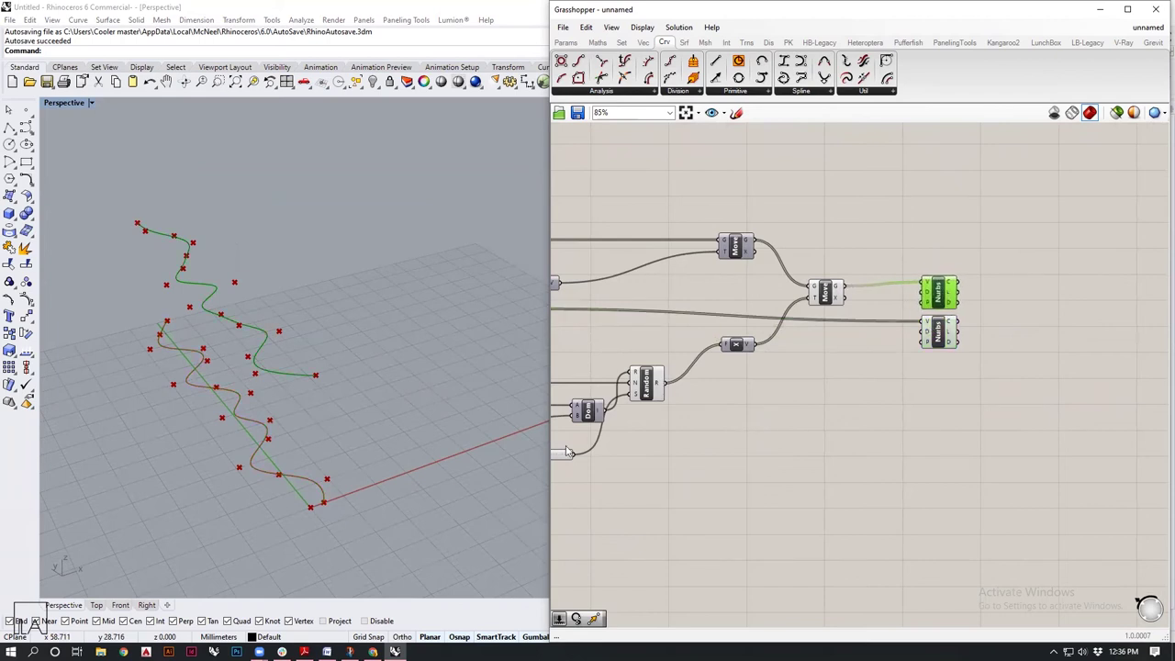
pyautogui.click(826, 455)
# Step: Add a Loft component and connect the curve outputs of both Nurbs Curve components to its curves input
pyautogui.moveTo(736, 390); pyautogui.dragTo(692, 388, button='right')
pyautogui.keyDown('shift'); pyautogui.moveTo(330, 408); pyautogui.dragTo(347, 437, button='right'); pyautogui.keyUp('shift')
pyautogui.click(684, 43)
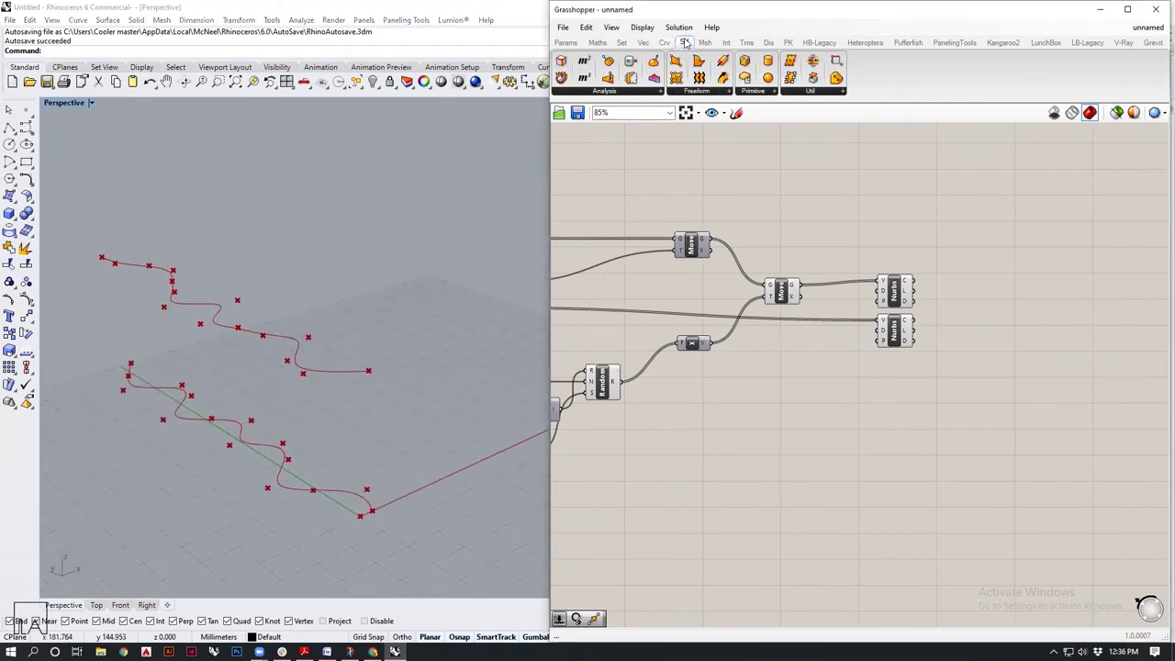
pyautogui.click(722, 92)
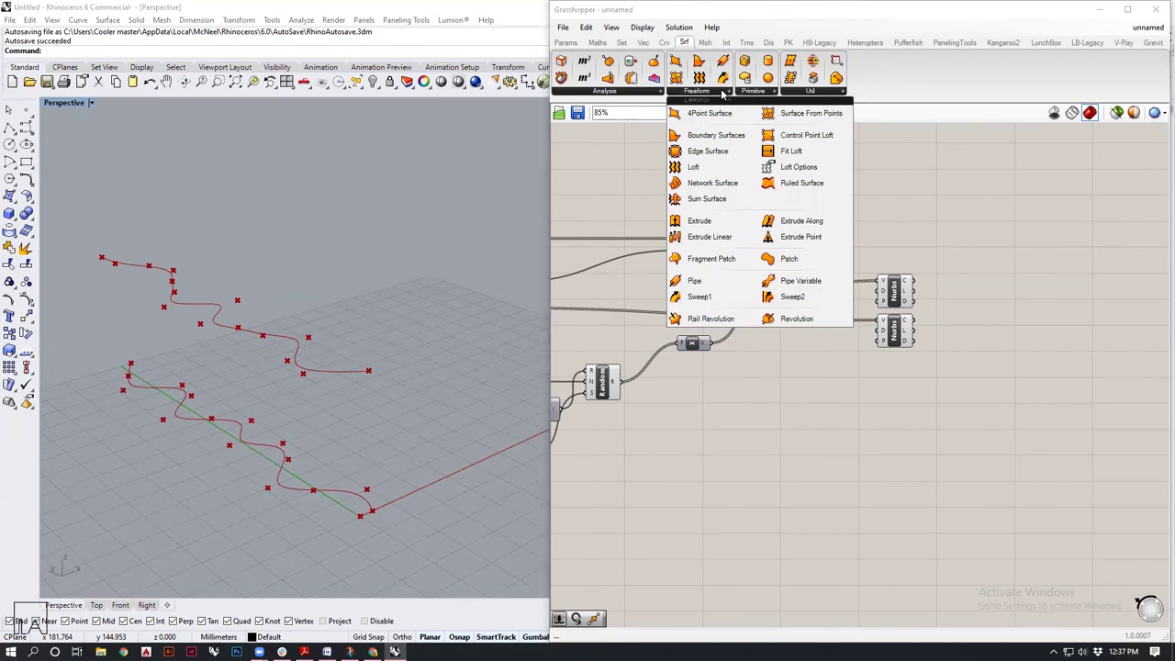
pyautogui.moveTo(693, 166); pyautogui.dragTo(1007, 307)
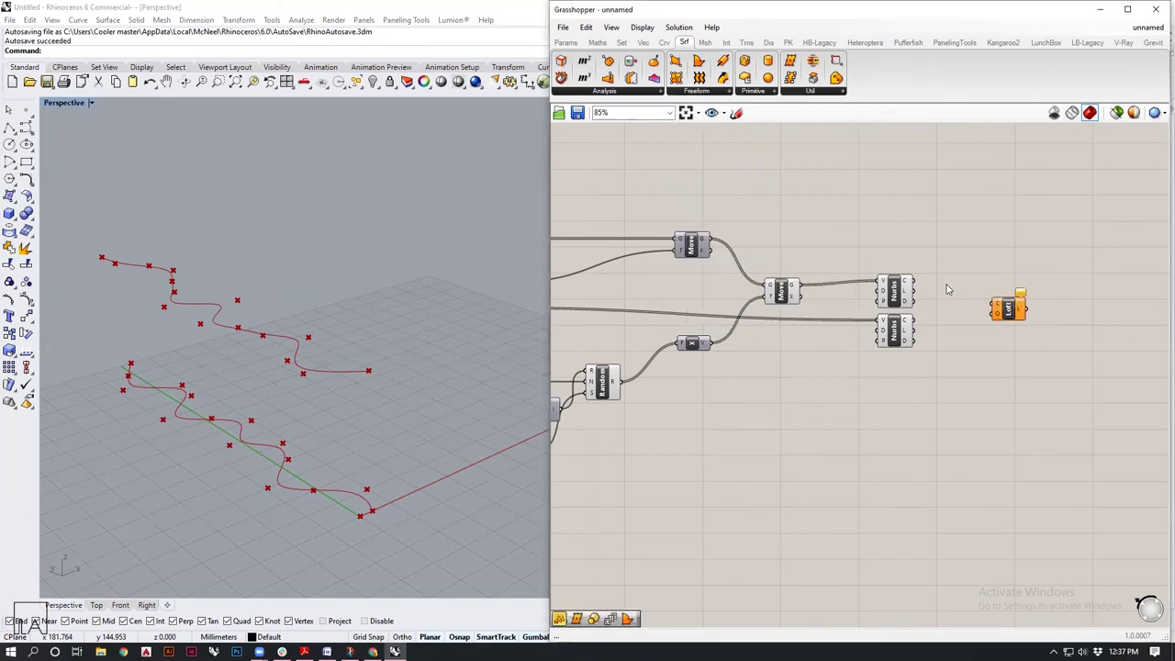
pyautogui.scroll(3, 955, 303)
pyautogui.moveTo(840, 259); pyautogui.dragTo(959, 294)
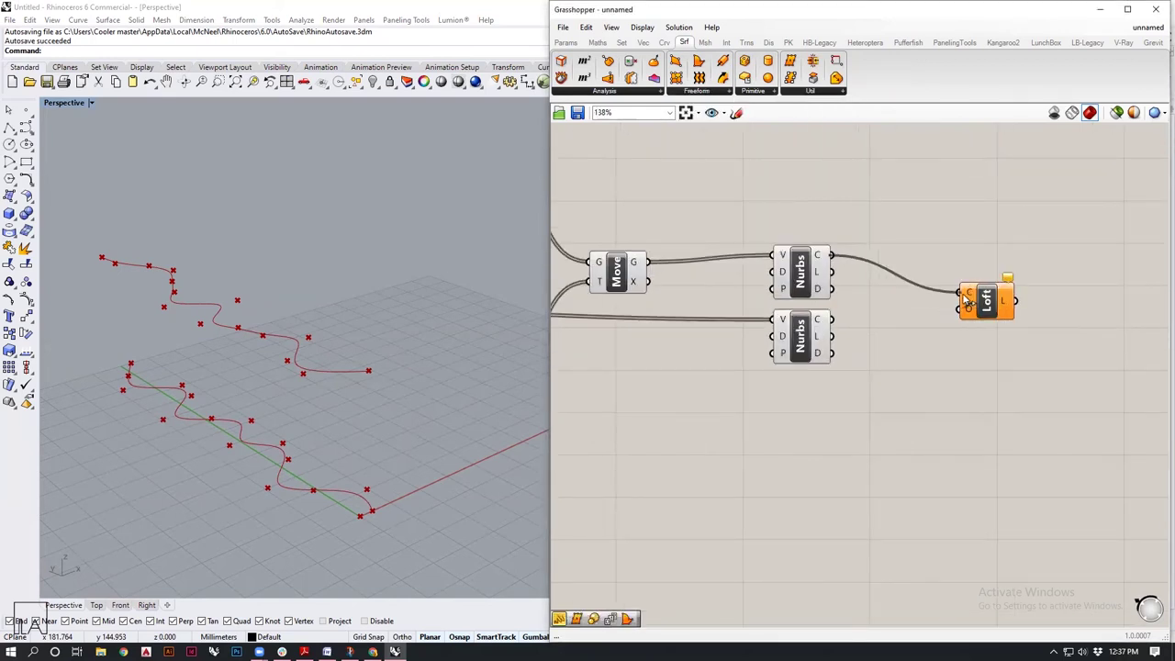
pyautogui.moveTo(837, 328); pyautogui.dragTo(960, 294)
# Step: Set the upper row's Random Seed slider to 27
pyautogui.moveTo(346, 412); pyautogui.dragTo(420, 391, button='right')
pyautogui.scroll(-4, 877, 435)
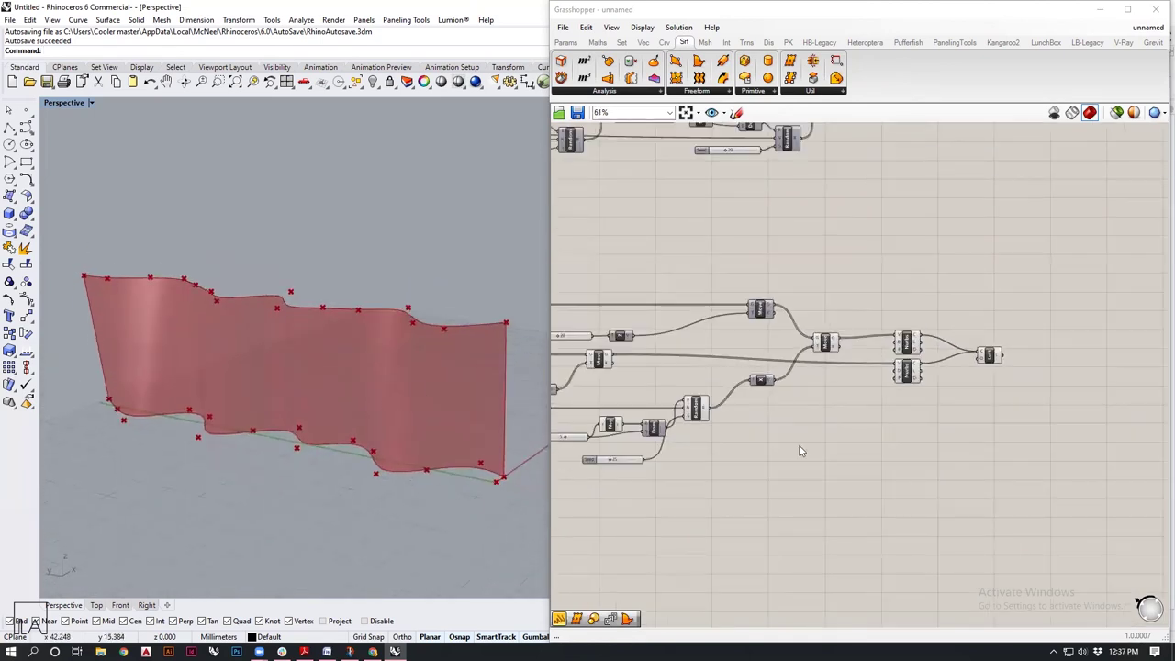
pyautogui.moveTo(639, 372); pyautogui.dragTo(716, 352, button='right')
pyautogui.scroll(5, 680, 437)
pyautogui.moveTo(690, 447); pyautogui.dragTo(697, 446)
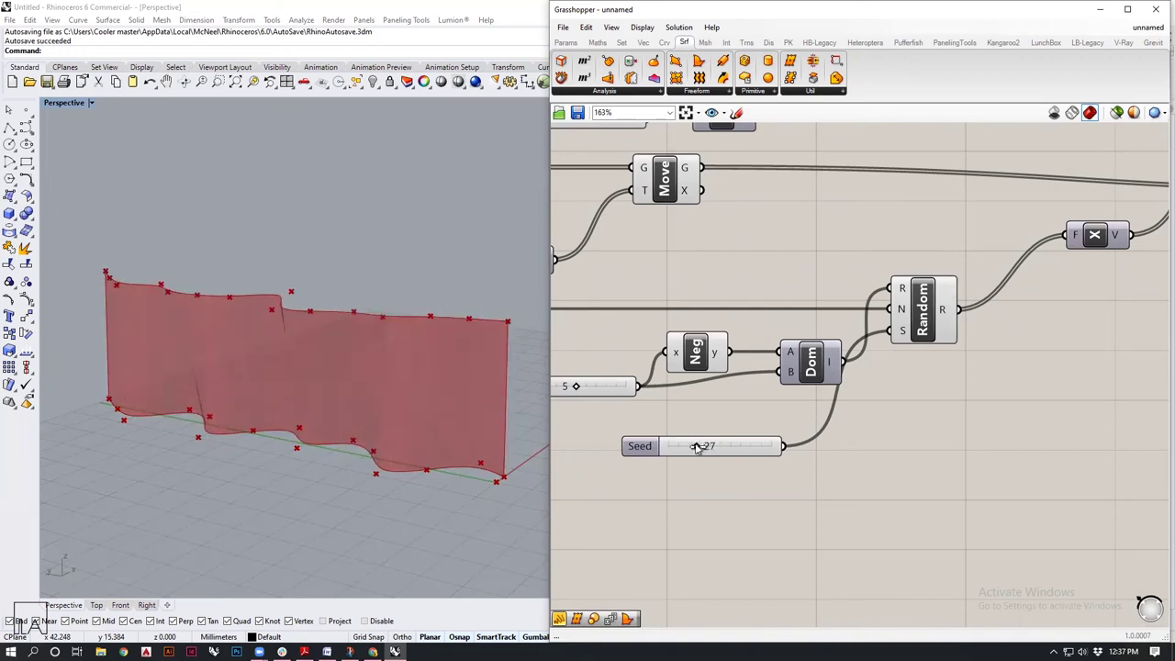
# Step: Set the lower row's Random Seed slider to 17
pyautogui.scroll(-2, 930, 358)
pyautogui.moveTo(713, 401); pyautogui.dragTo(889, 393, button='right')
pyautogui.moveTo(652, 428); pyautogui.dragTo(839, 393, button='right')
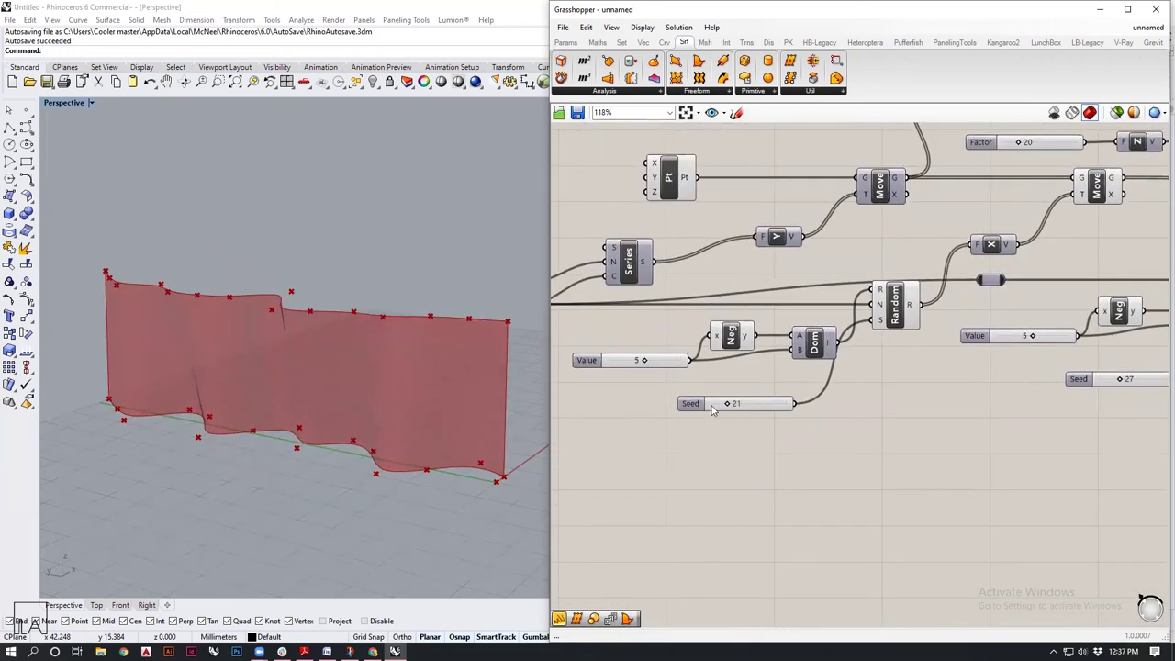
pyautogui.scroll(4, 713, 410)
pyautogui.moveTo(745, 407); pyautogui.dragTo(736, 407)
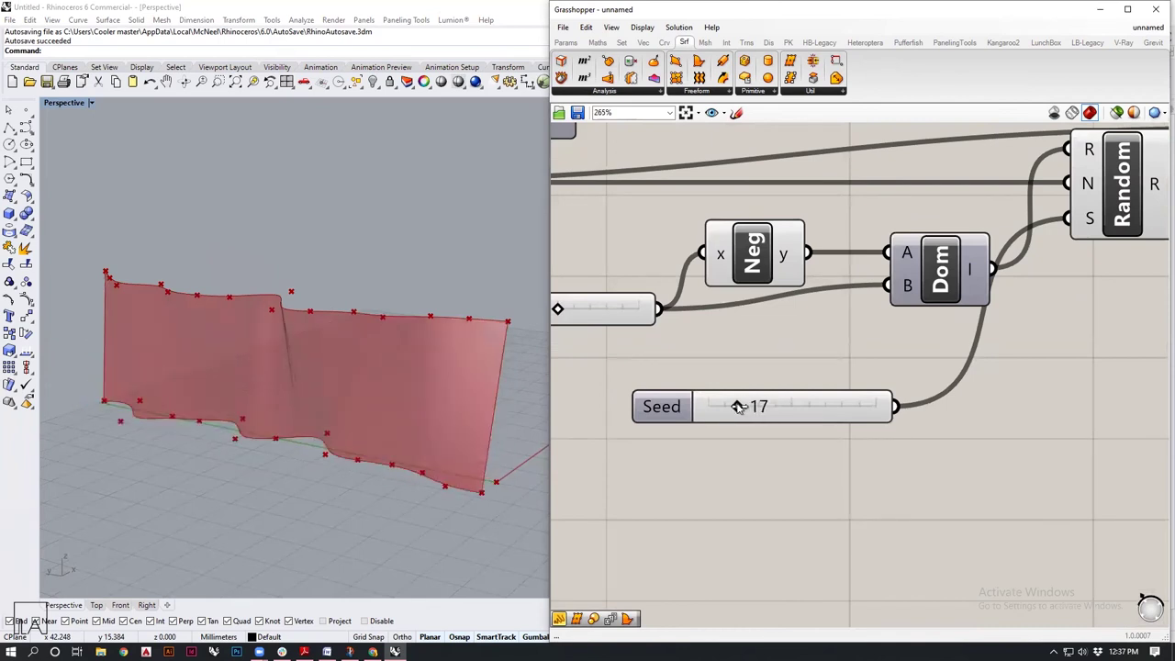
pyautogui.moveTo(372, 402); pyautogui.dragTo(315, 420, button='right')
# Step: Set the upper row's Random Seed slider to 24 and its domain Value slider to 5
pyautogui.scroll(-3, 804, 385)
pyautogui.moveTo(804, 384); pyautogui.dragTo(671, 373, button='right')
pyautogui.scroll(3, 994, 383)
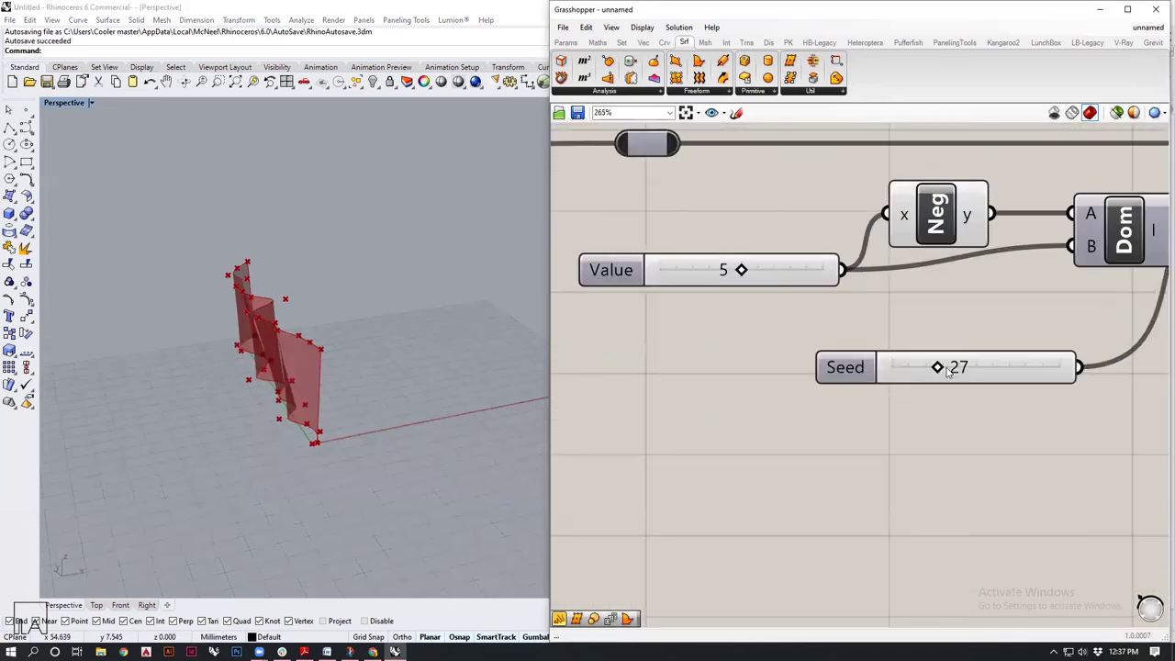
pyautogui.moveTo(938, 367); pyautogui.dragTo(934, 368)
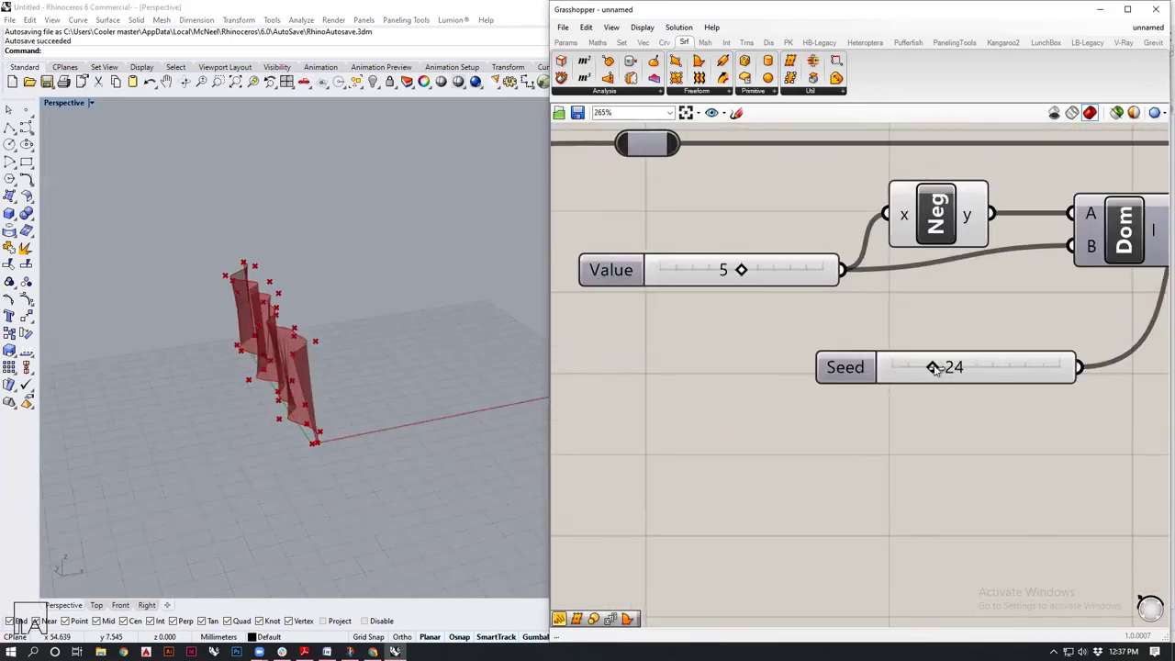
pyautogui.moveTo(798, 267); pyautogui.dragTo(833, 355, button='right')
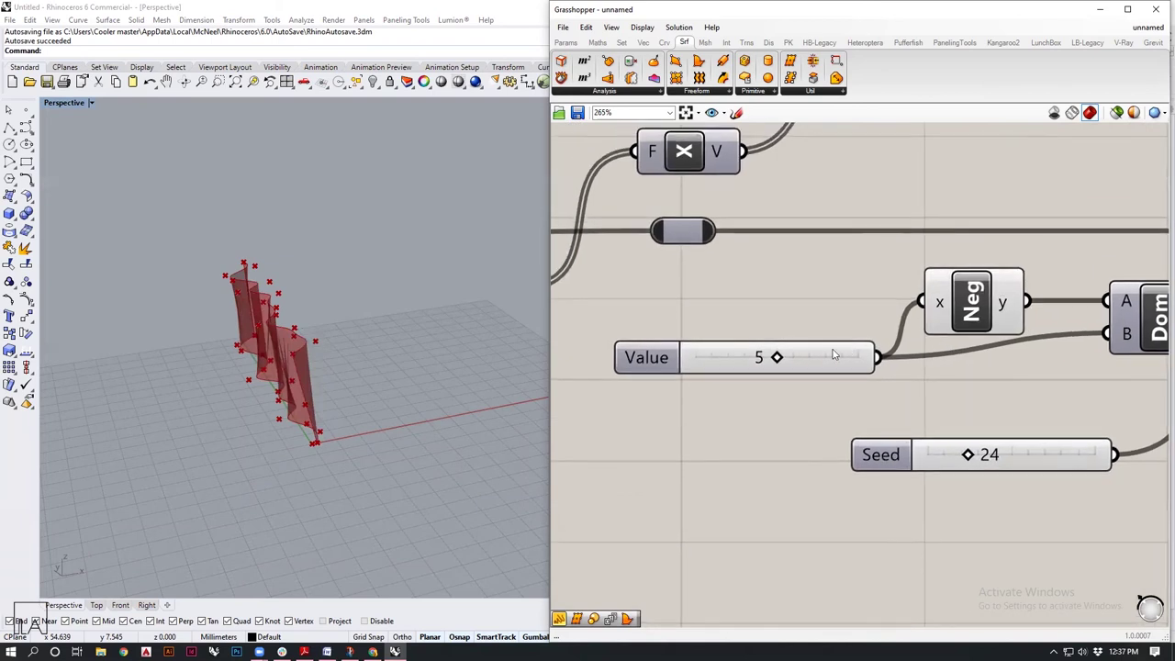
pyautogui.moveTo(771, 358)
pyautogui.mouseDown()
pyautogui.moveTo(825, 358)
pyautogui.moveTo(776, 358)
pyautogui.mouseUp()
pyautogui.moveTo(341, 323)
pyautogui.mouseDown(button='right')
pyautogui.moveTo(277, 386)
pyautogui.moveTo(632, 313)
pyautogui.mouseUp(button='right')
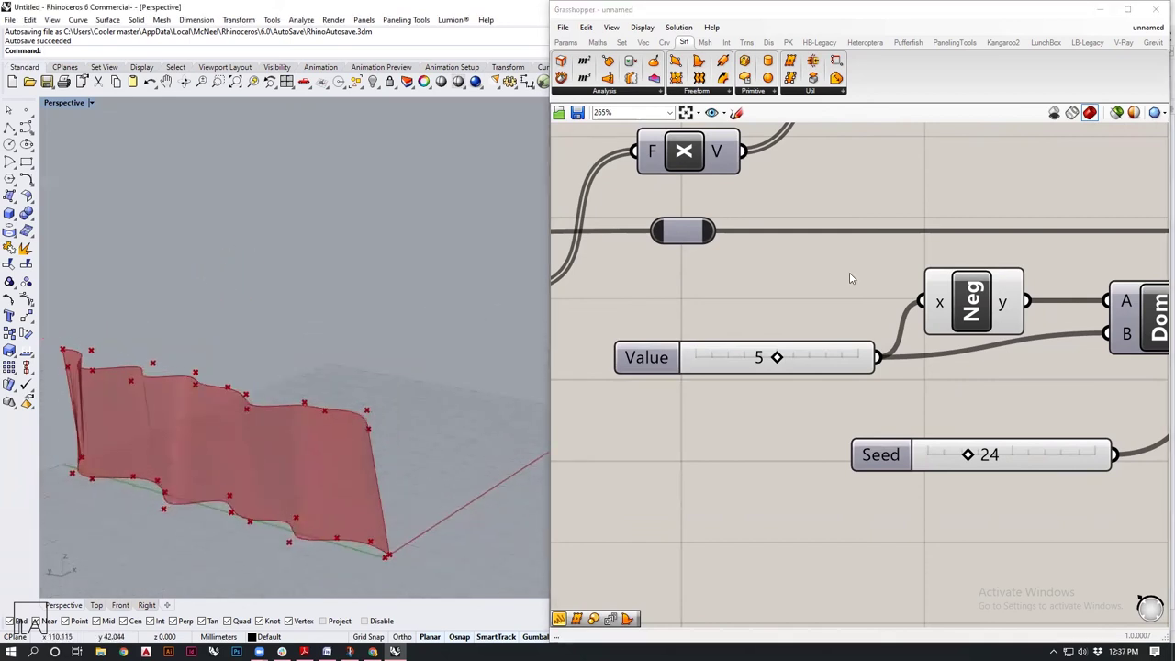
# Step: Set the Factor slider of the Unit Z vector to 13 to lower the upper curve
pyautogui.scroll(-4, 877, 347)
pyautogui.moveTo(1033, 281); pyautogui.dragTo(983, 367, button='right')
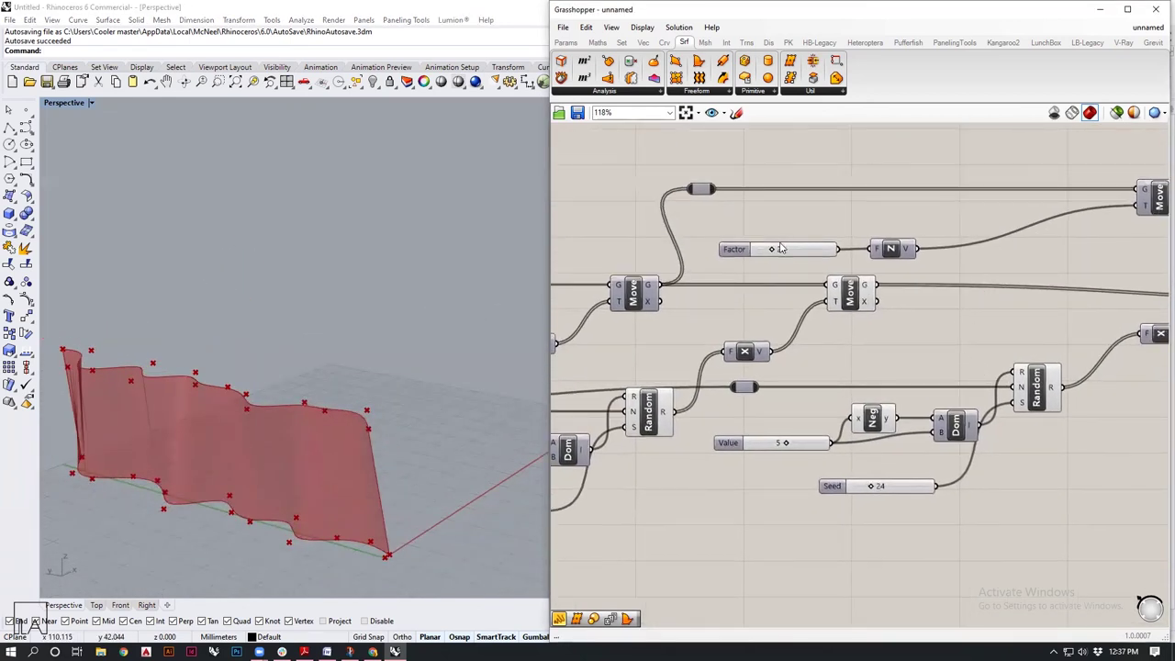
pyautogui.scroll(5, 779, 249)
pyautogui.moveTo(764, 254); pyautogui.dragTo(752, 256)
pyautogui.keyDown('shift'); pyautogui.moveTo(251, 517); pyautogui.dragTo(457, 477, button='right'); pyautogui.keyUp('shift')
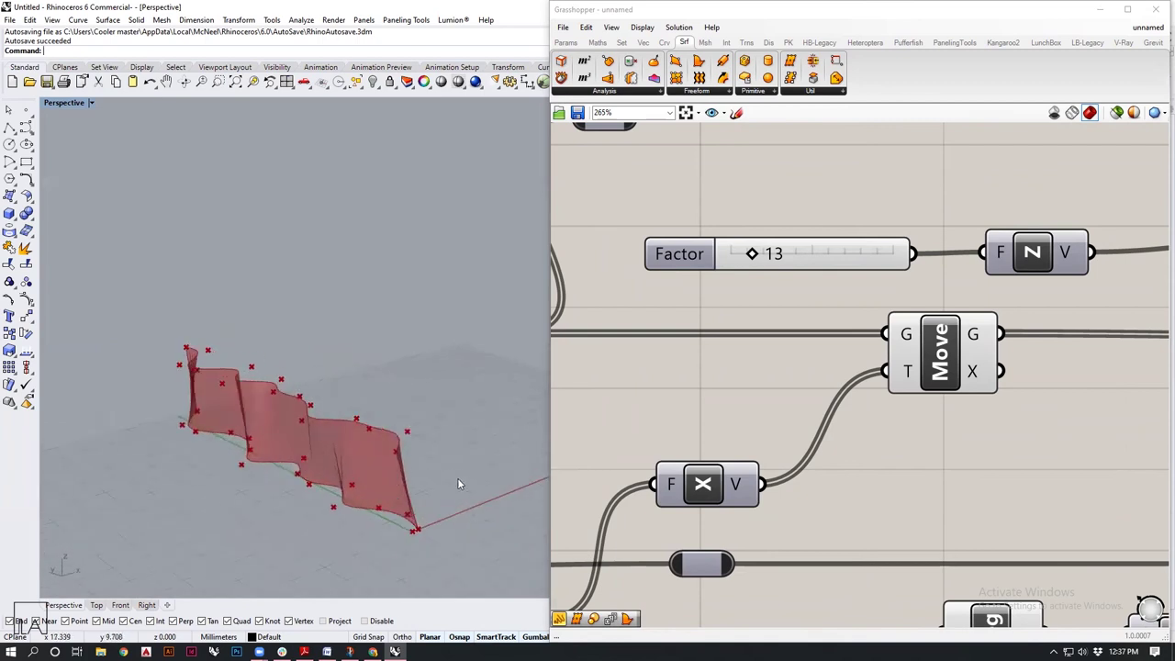
# Step: Turn off the preview of the Loft component
pyautogui.scroll(-5, 807, 404)
pyautogui.moveTo(991, 433); pyautogui.dragTo(760, 419, button='right')
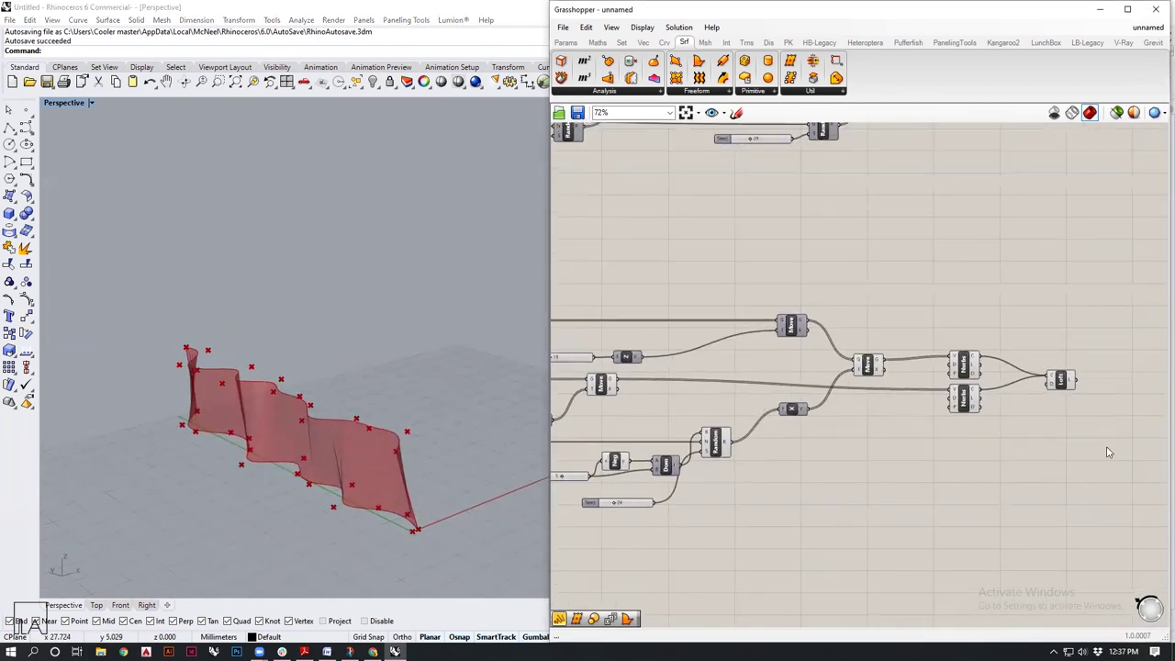
pyautogui.scroll(3, 1070, 436)
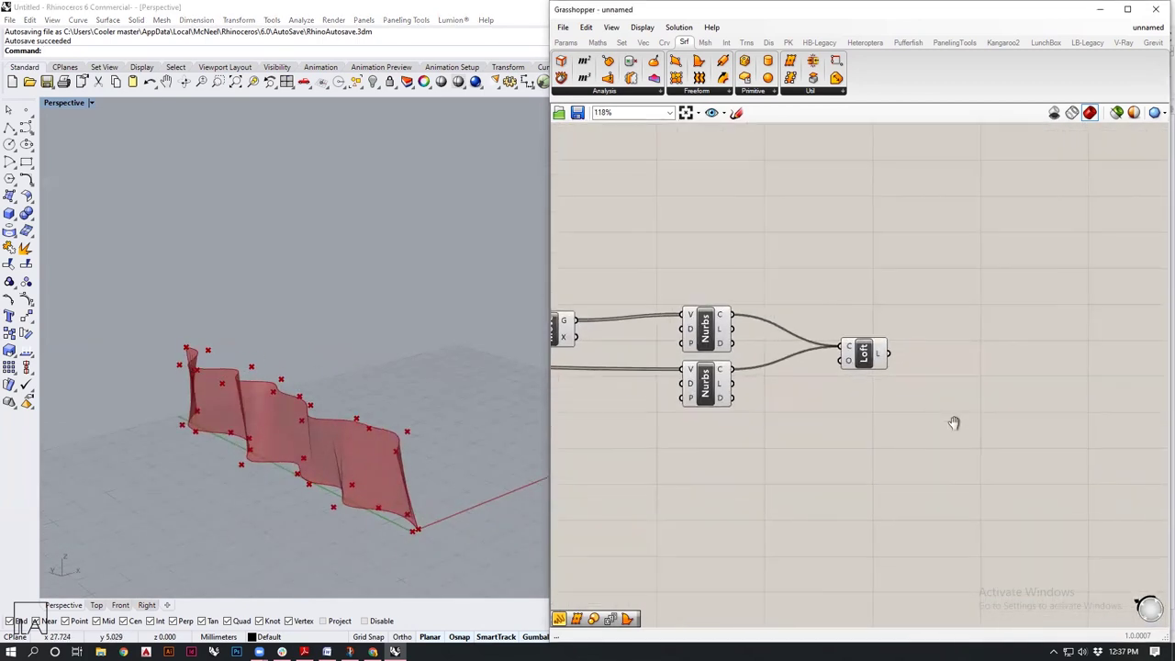
pyautogui.moveTo(909, 482); pyautogui.dragTo(684, 273)
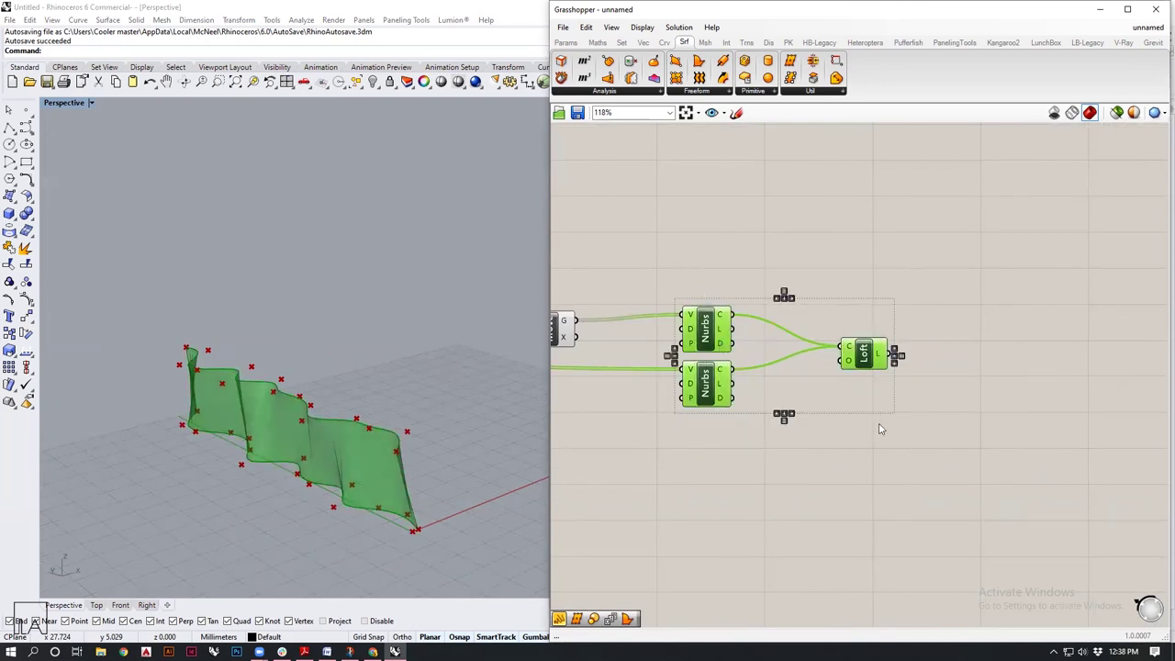
pyautogui.click(866, 354)
pyautogui.middleClick(867, 358)
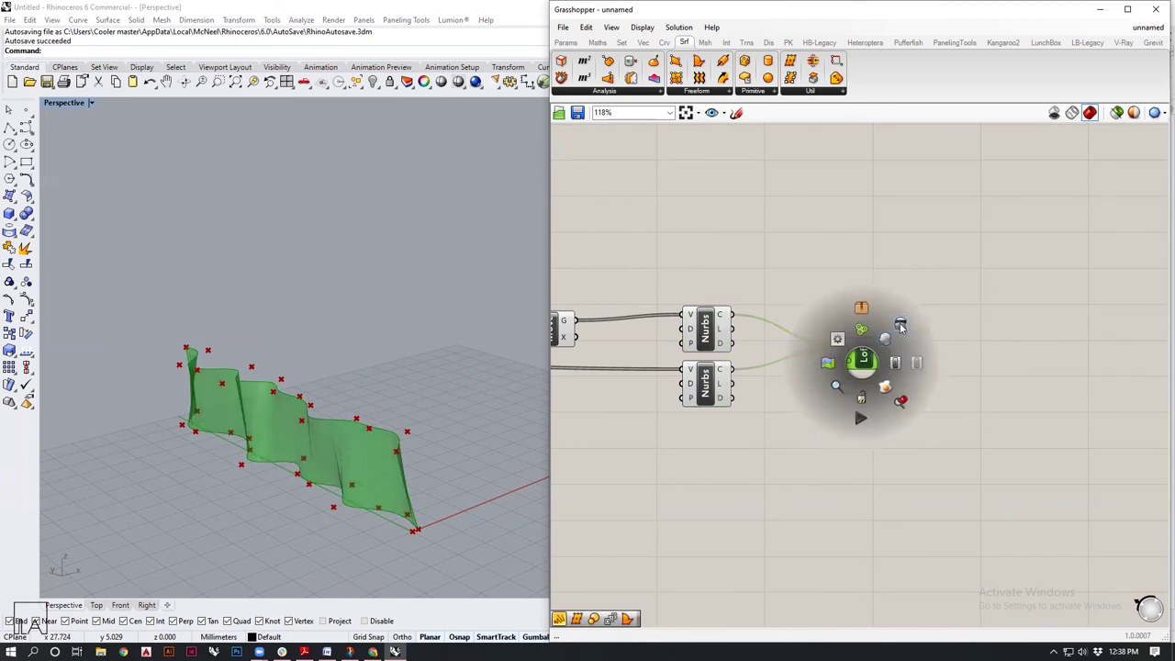
pyautogui.click(900, 327)
pyautogui.click(938, 476)
pyautogui.moveTo(935, 446); pyautogui.dragTo(834, 430, button='right')
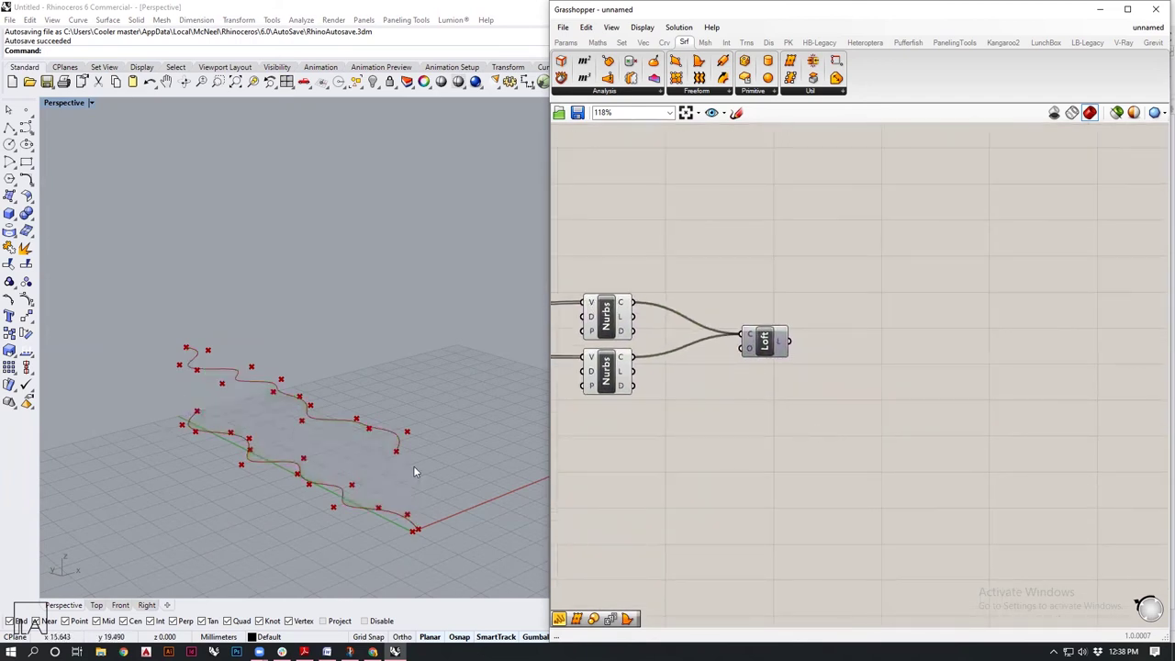
# Step: Turn off the previews of the two Move components that feed the Nurbs Curves, hiding their displaced points
pyautogui.scroll(2, 413, 471)
pyautogui.moveTo(351, 412); pyautogui.dragTo(388, 480, button='right')
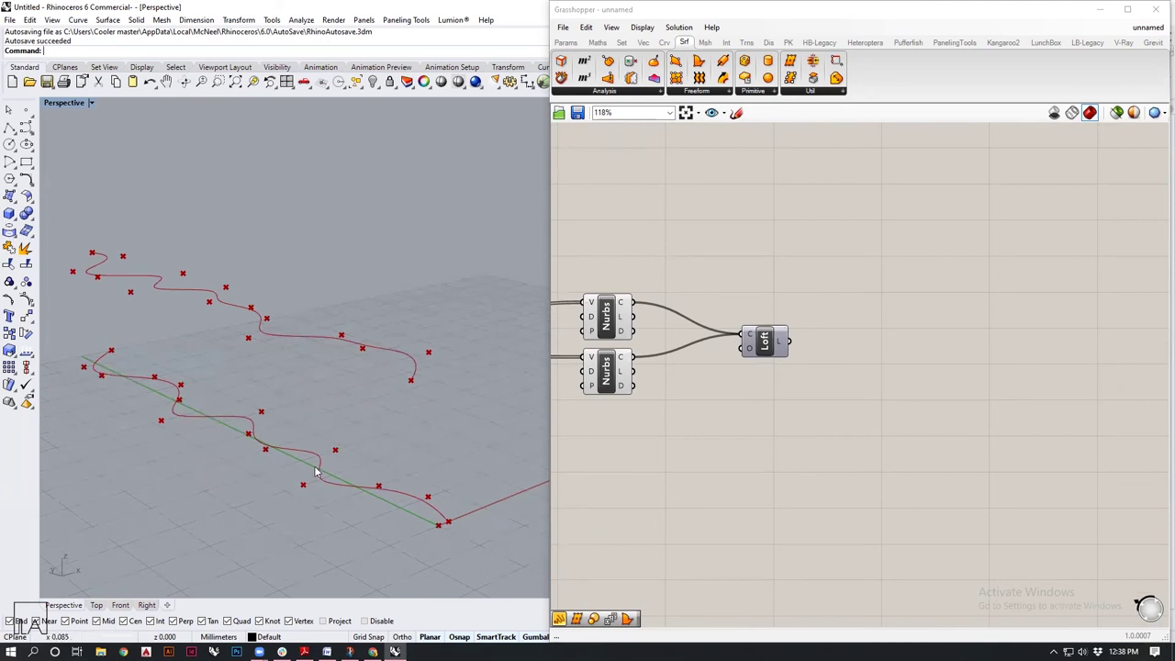
pyautogui.scroll(-2, 816, 346)
pyautogui.moveTo(705, 383); pyautogui.dragTo(891, 362, button='right')
pyautogui.click(750, 309)
pyautogui.middleClick(744, 308)
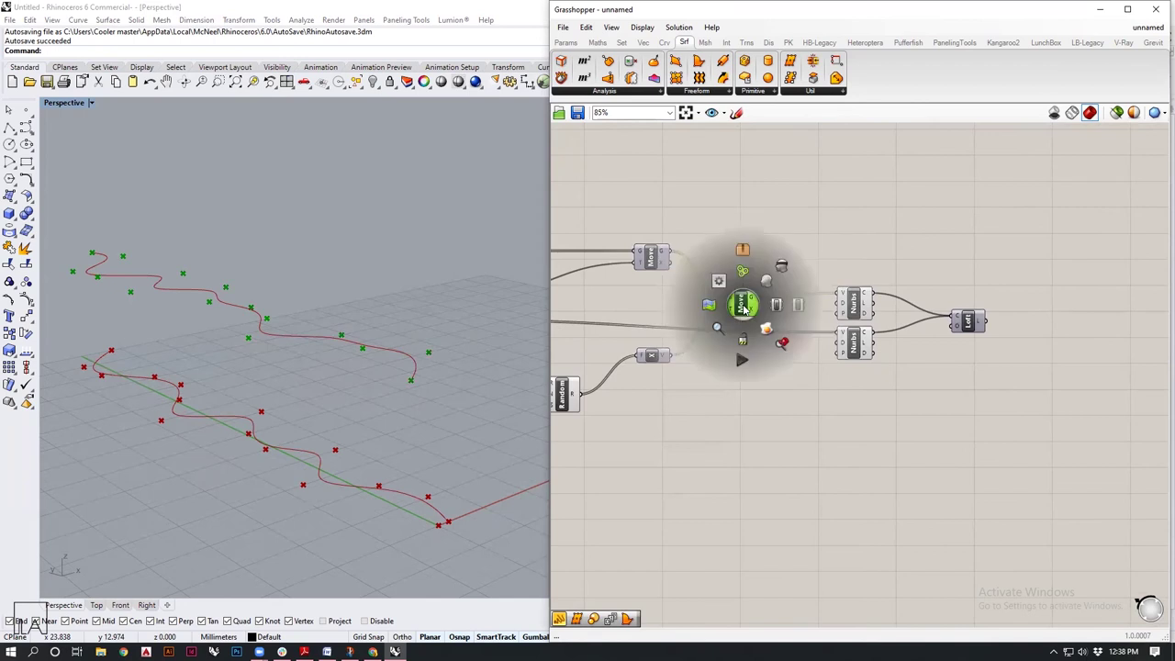
pyautogui.click(782, 267)
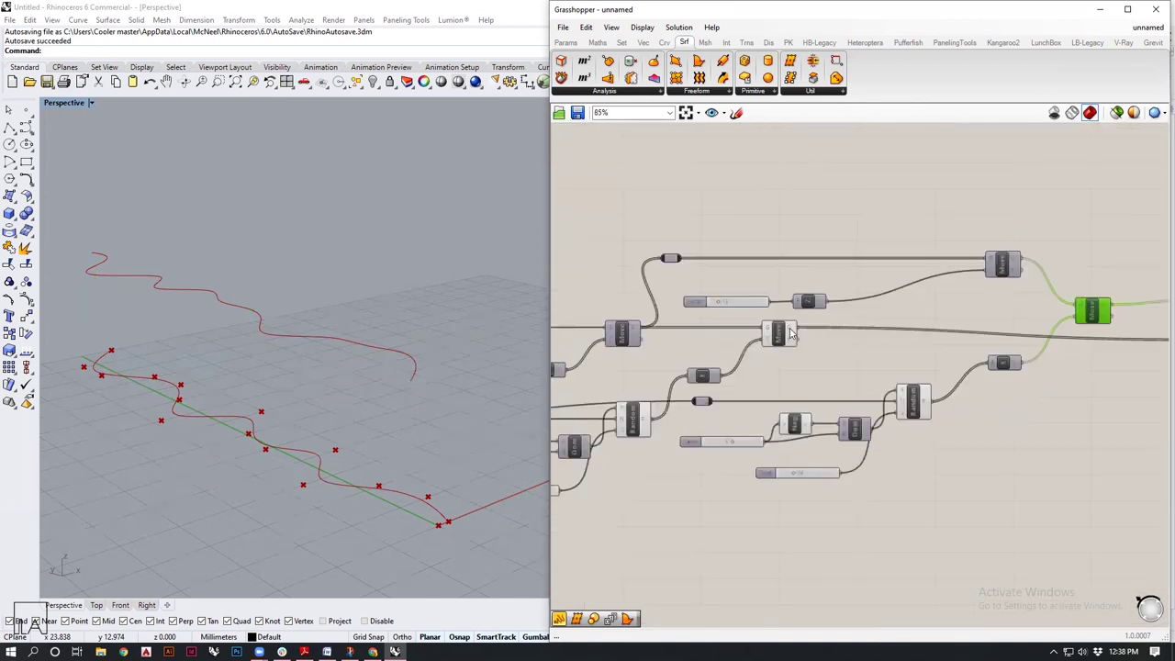
pyautogui.middleClick(787, 332)
pyautogui.click(824, 295)
pyautogui.scroll(-3, 767, 434)
pyautogui.click(1021, 444)
pyautogui.moveTo(1007, 441); pyautogui.dragTo(866, 443, button='right')
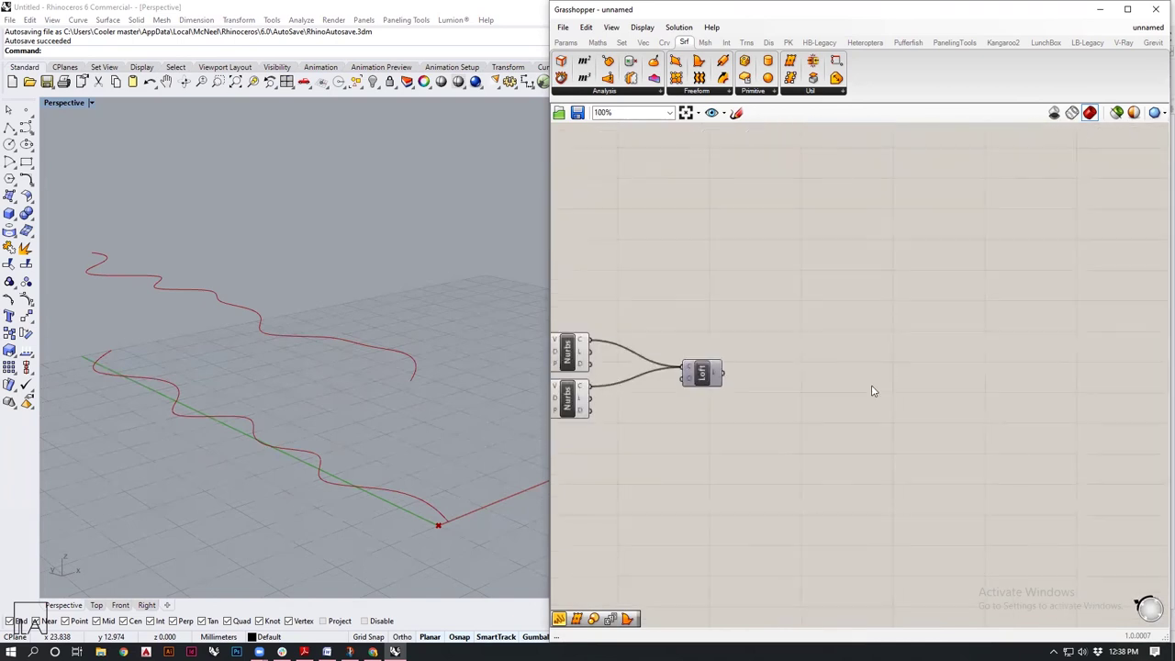
# Step: Add a Divide Curve component and connect both Nurbs Curve outputs to its curve input
pyautogui.doubleClick(871, 385)
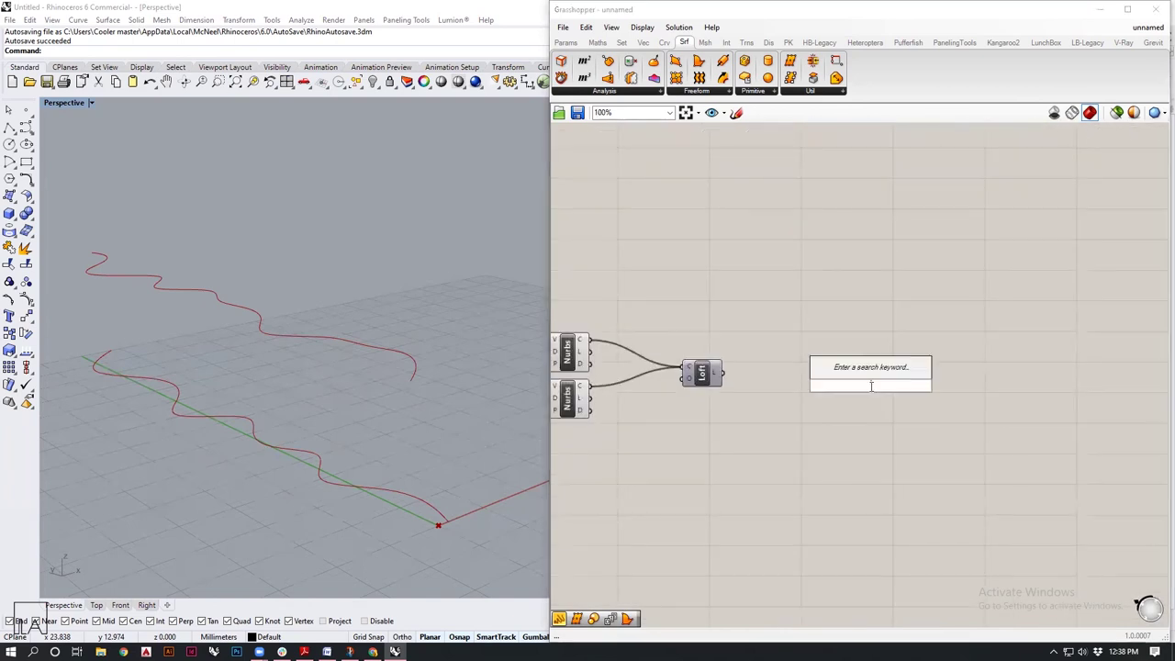
pyautogui.write('divi')
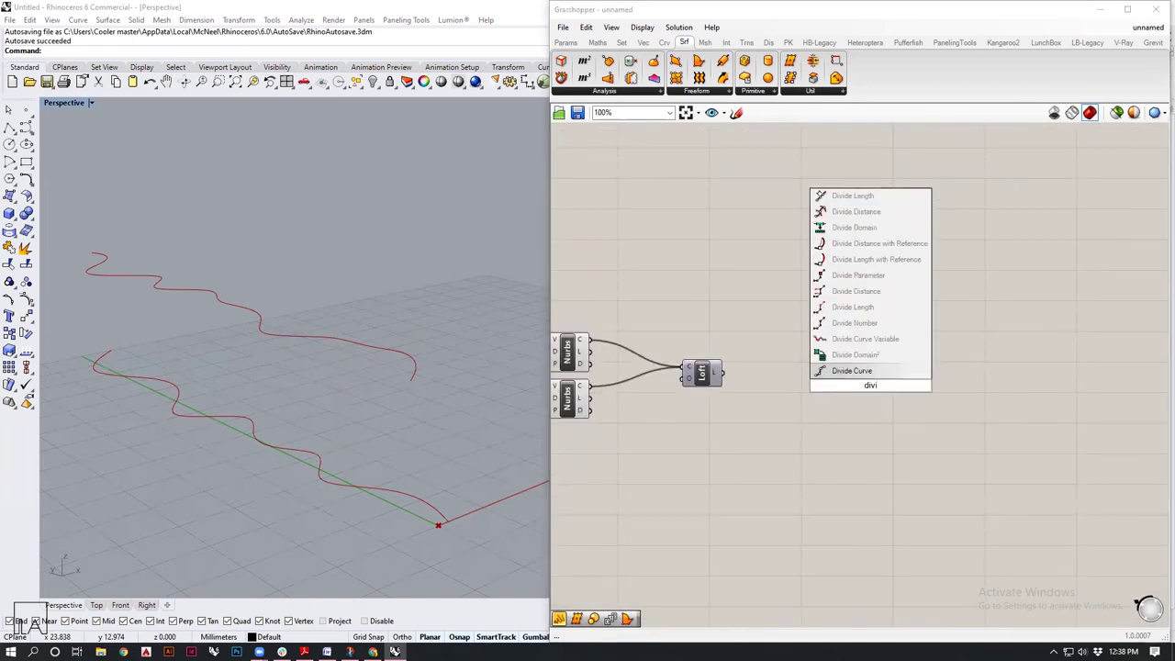
pyautogui.press('Return')
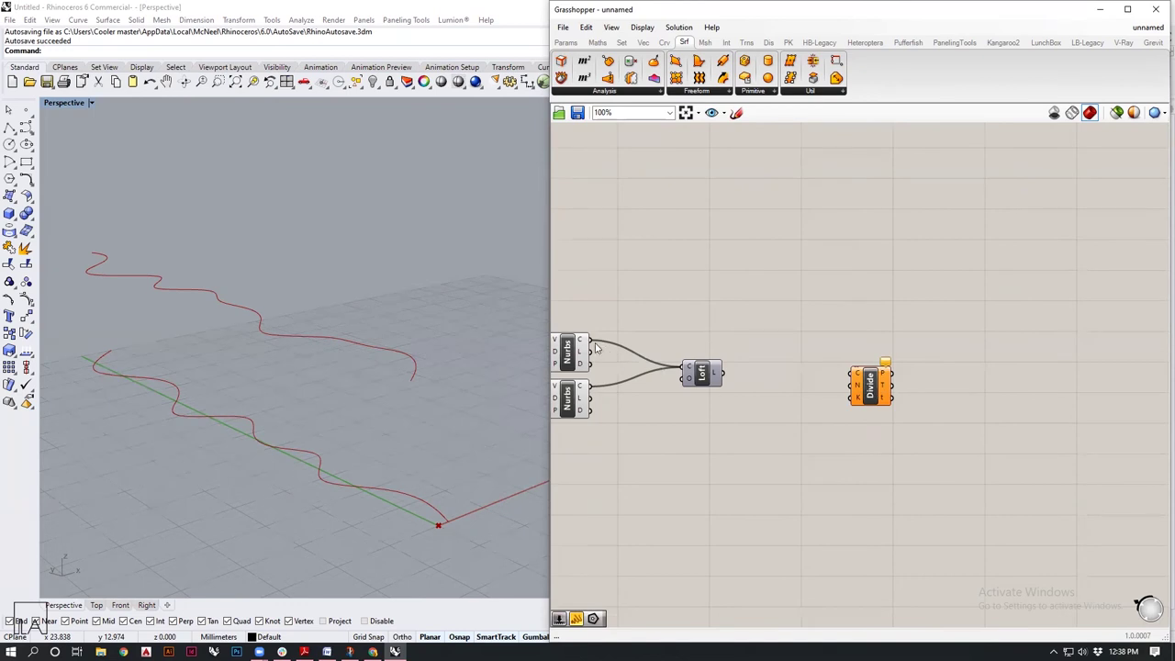
pyautogui.moveTo(593, 340); pyautogui.dragTo(851, 373)
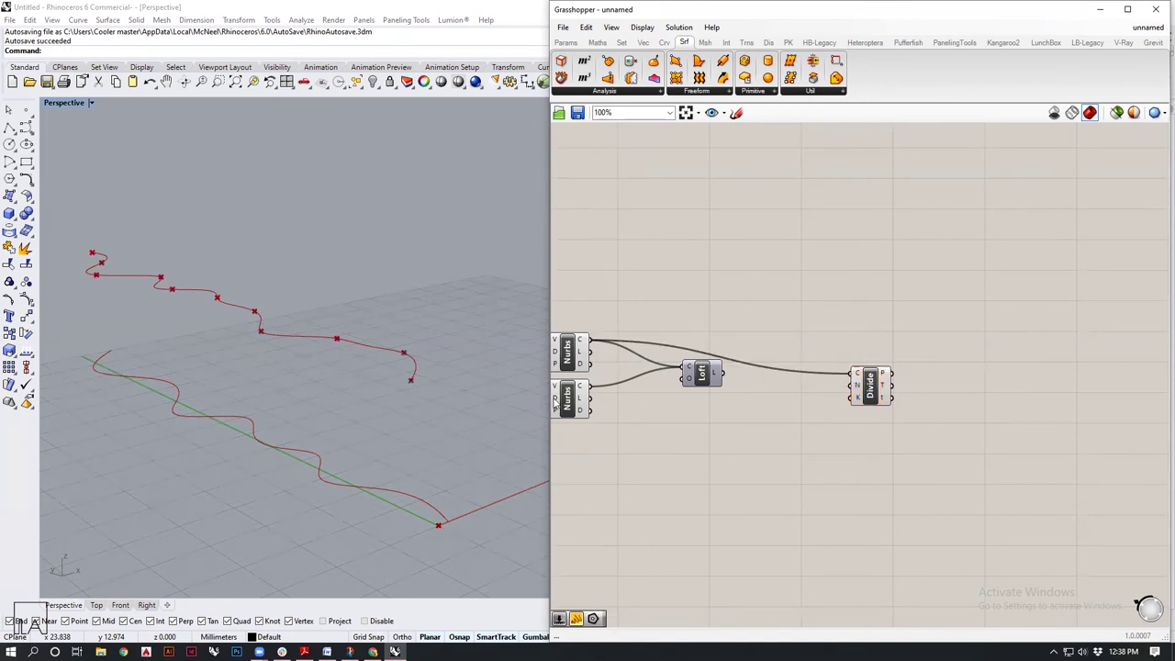
pyautogui.keyDown('shift'); pyautogui.moveTo(592, 388); pyautogui.dragTo(903, 332); pyautogui.keyUp('shift')
# Step: Add a Count slider set to 50 for Divide Curve's count input and move the Divide component above it
pyautogui.click(813, 399)
pyautogui.write('slider')
pyautogui.press('Return')
pyautogui.moveTo(863, 394); pyautogui.dragTo(883, 324)
pyautogui.moveTo(359, 410); pyautogui.dragTo(420, 398, button='right')
# Step: Turn off the previews of both Nurbs Curve components so only the division points display
pyautogui.moveTo(663, 485); pyautogui.dragTo(860, 474, button='right')
pyautogui.moveTo(773, 437); pyautogui.dragTo(758, 345)
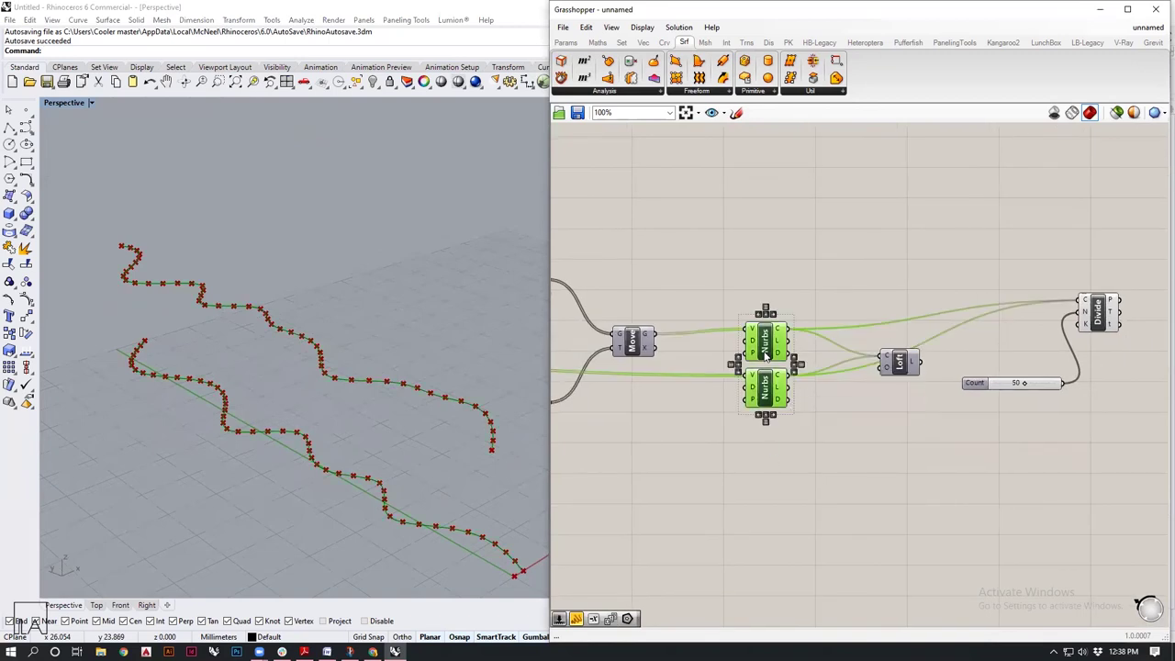
pyautogui.scroll(1, 761, 351)
pyautogui.middleClick(764, 351)
pyautogui.click(804, 307)
pyautogui.click(855, 529)
pyautogui.keyDown('shift'); pyautogui.moveTo(388, 481); pyautogui.dragTo(394, 417, button='right'); pyautogui.keyUp('shift')
# Step: Add a Line component after the Divide Curve component
pyautogui.scroll(-2, 783, 447)
pyautogui.moveTo(1101, 440); pyautogui.dragTo(834, 432, button='right')
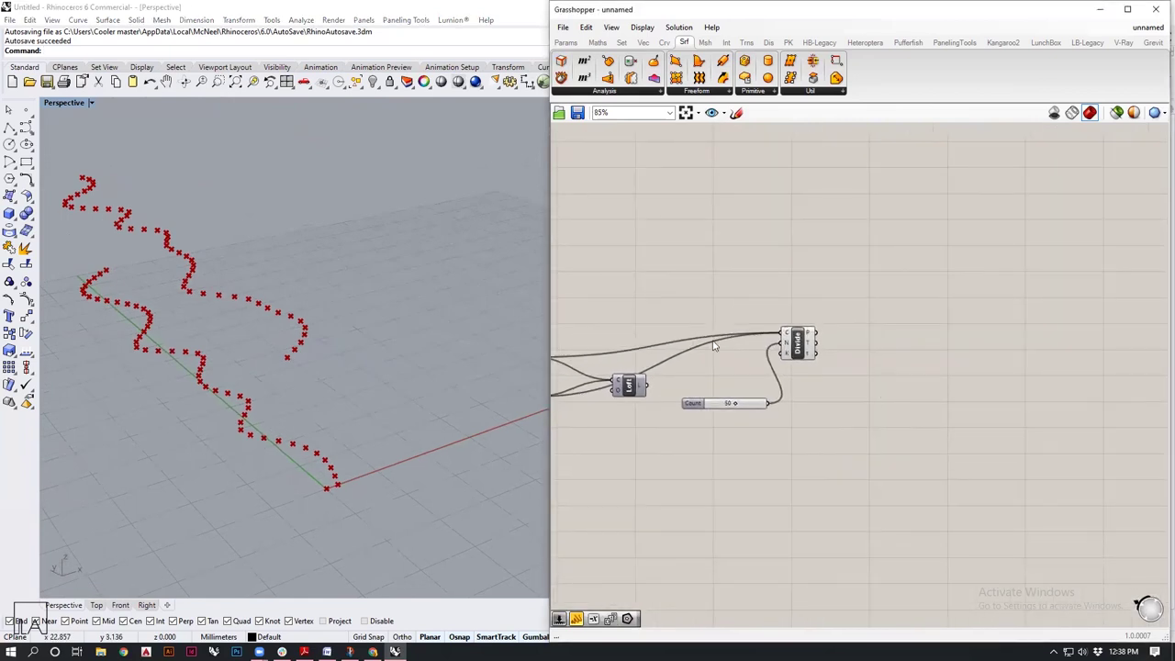
pyautogui.moveTo(283, 355); pyautogui.dragTo(330, 436, button='right')
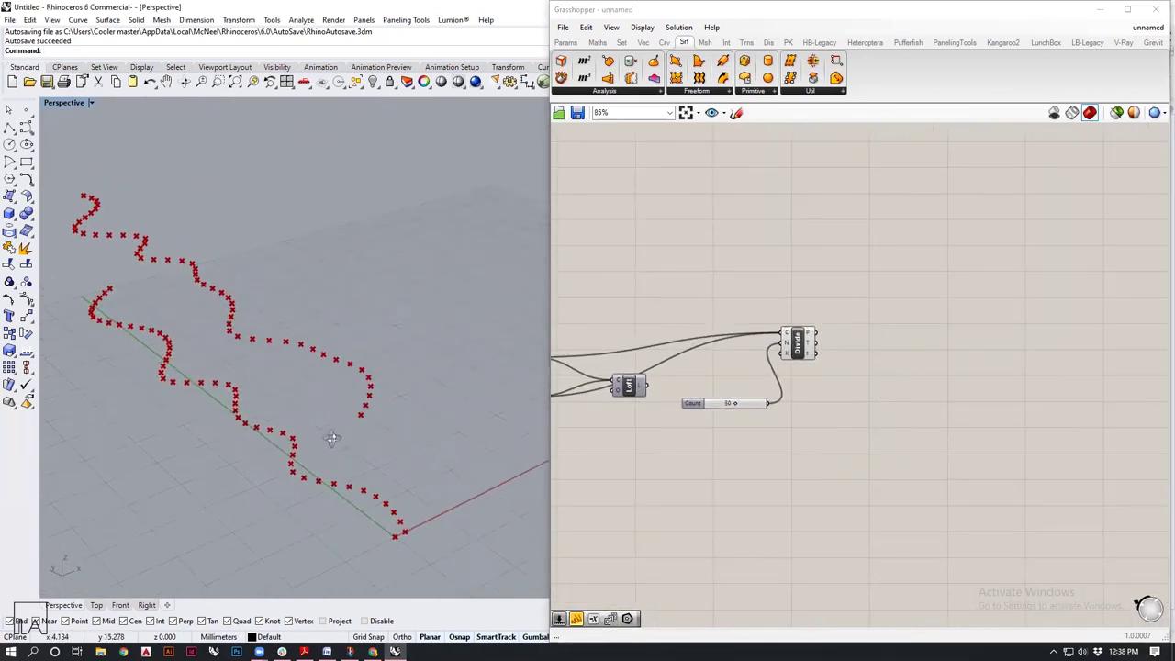
pyautogui.click(664, 43)
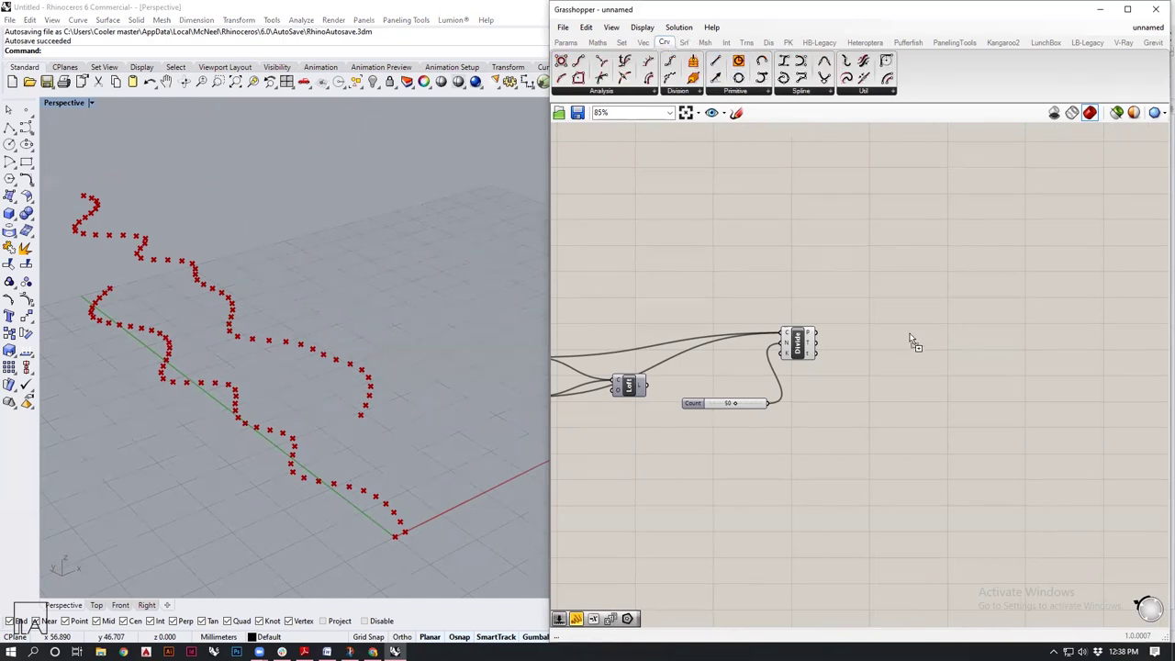
pyautogui.moveTo(911, 340); pyautogui.dragTo(889, 345)
pyautogui.scroll(4, 886, 344)
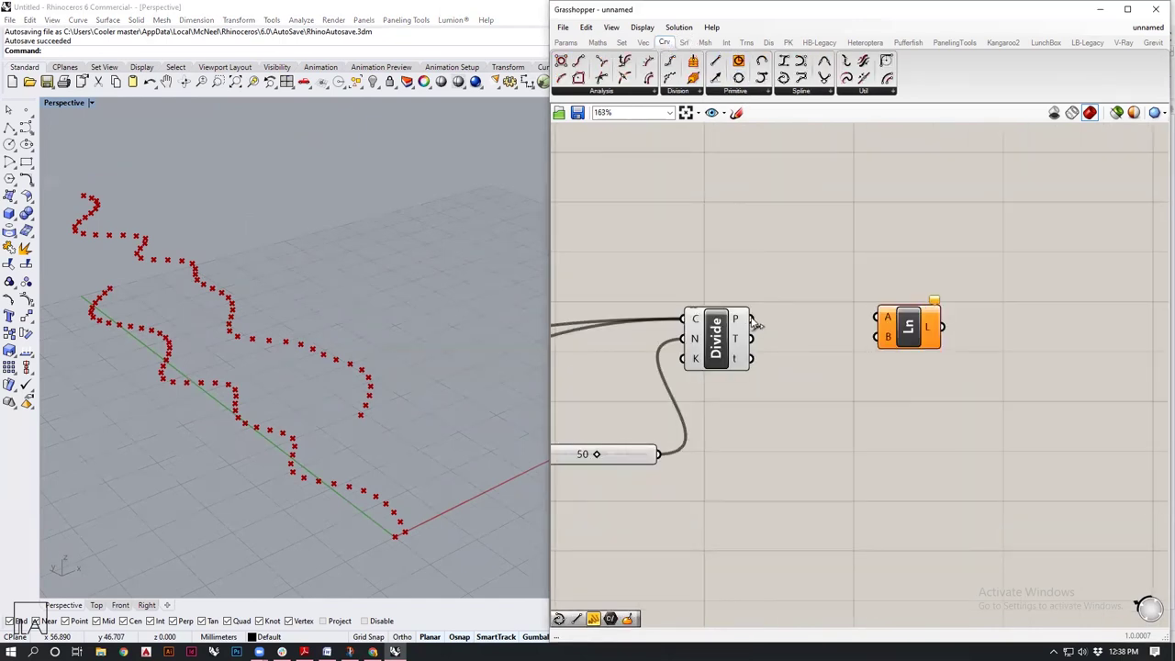
pyautogui.scroll(2, 808, 330)
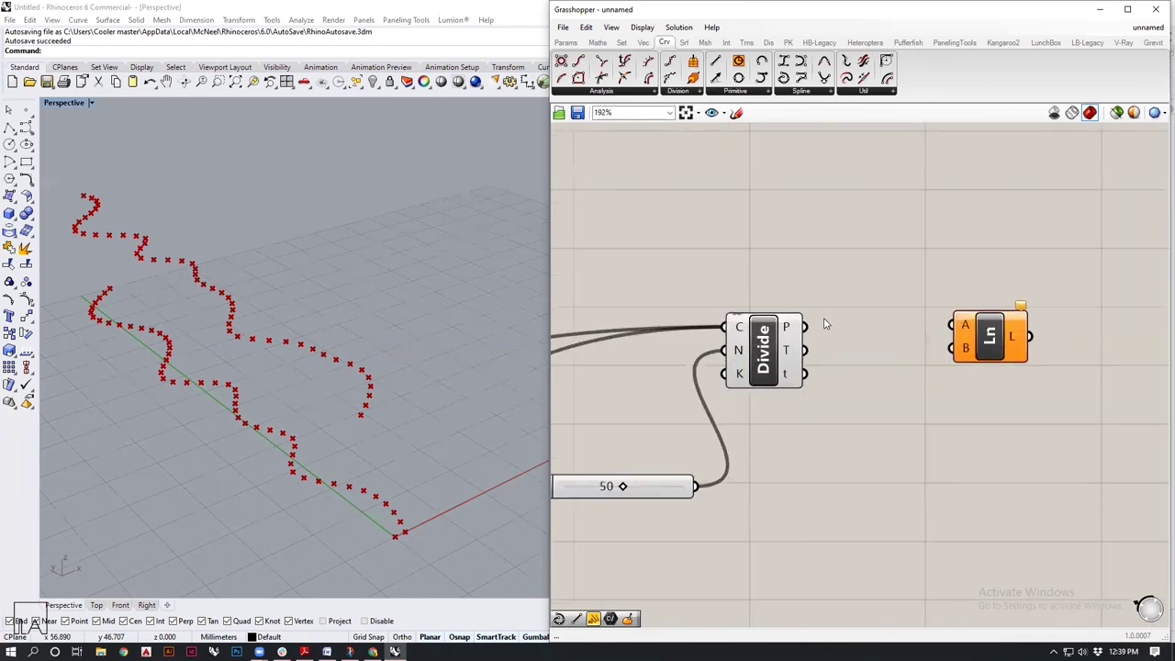
# Step: Duplicate the Divide Curve component below the Count slider and feed each Nurbs Curve into its own Divide Curve, both sharing the count
pyautogui.click(774, 360)
pyautogui.scroll(-4, 852, 358)
pyautogui.moveTo(819, 410); pyautogui.dragTo(938, 395, button='right')
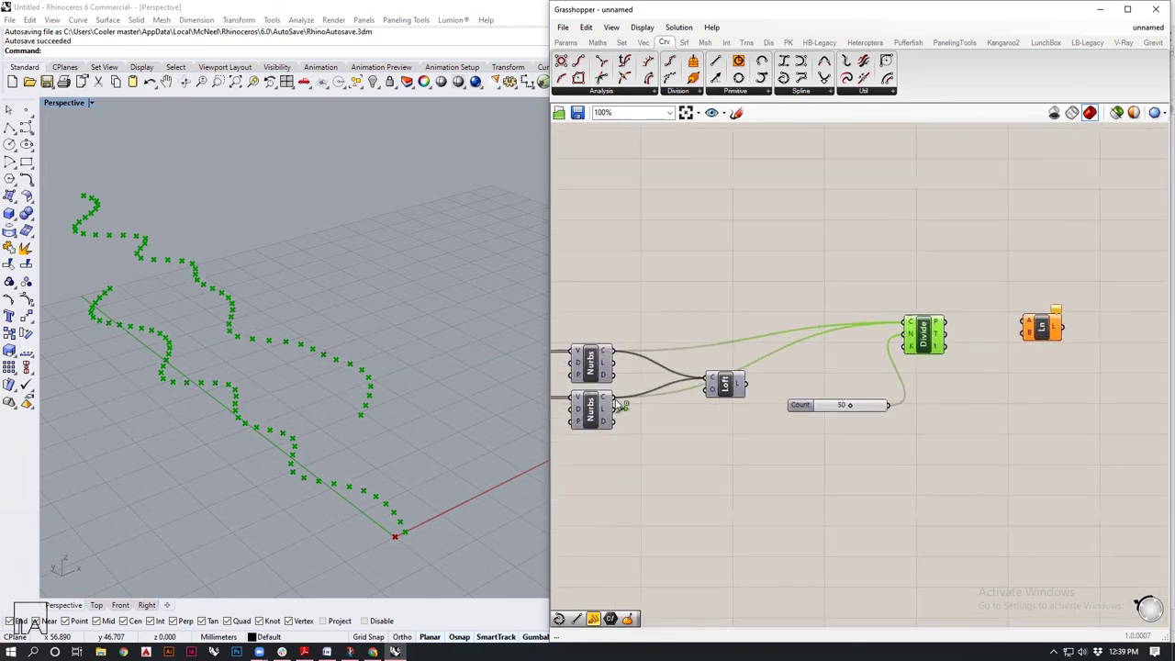
pyautogui.keyDown('ctrl'); pyautogui.moveTo(622, 404); pyautogui.dragTo(927, 479); pyautogui.keyUp('ctrl')
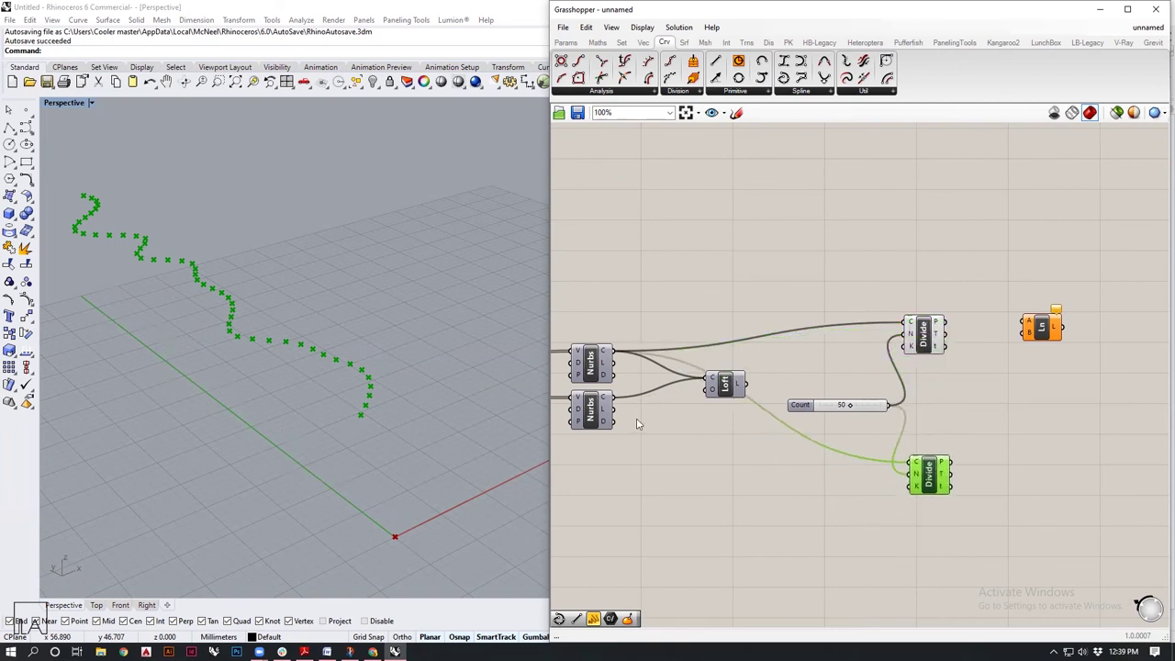
pyautogui.moveTo(622, 405); pyautogui.dragTo(910, 463)
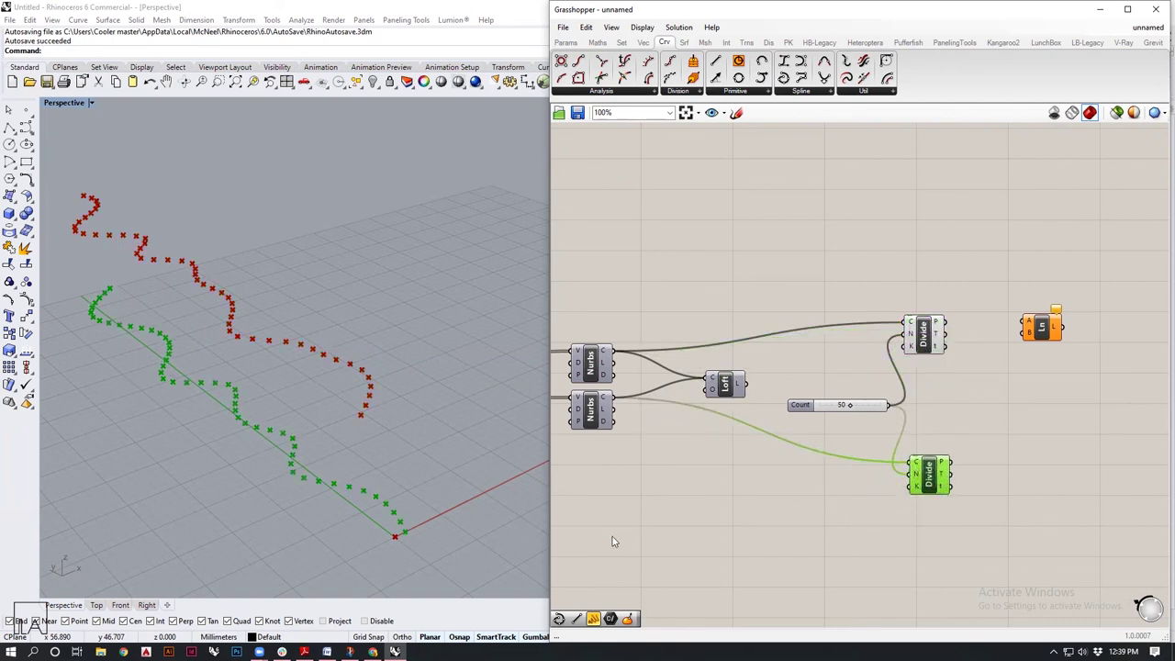
pyautogui.moveTo(992, 524); pyautogui.dragTo(989, 478, button='right')
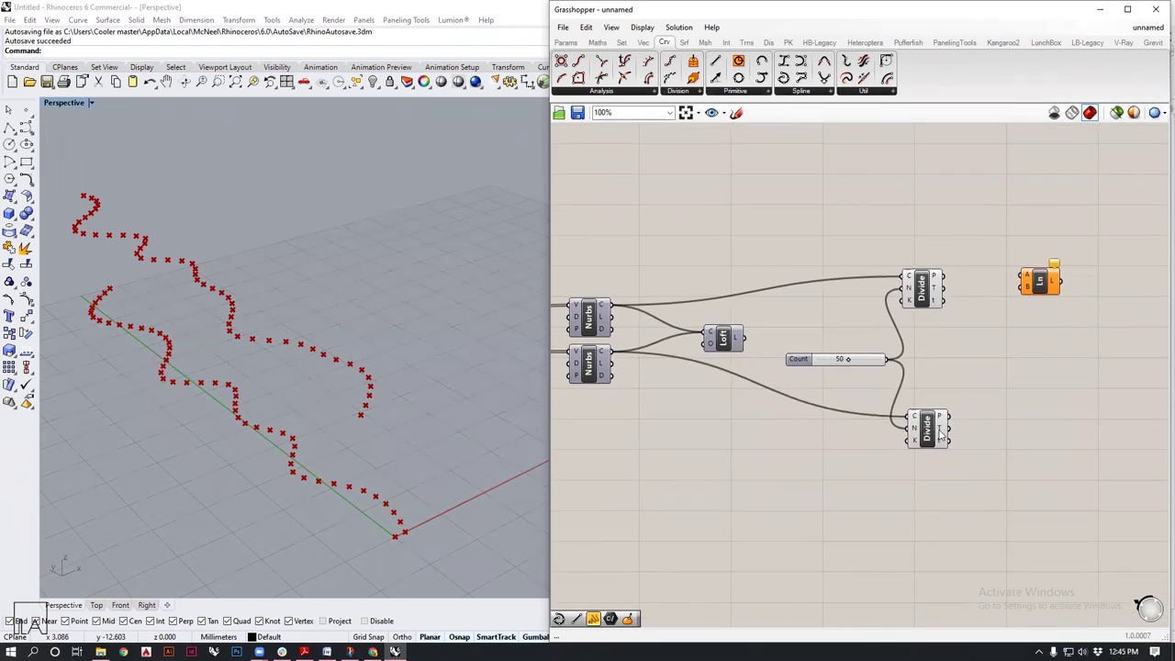
pyautogui.click(935, 428)
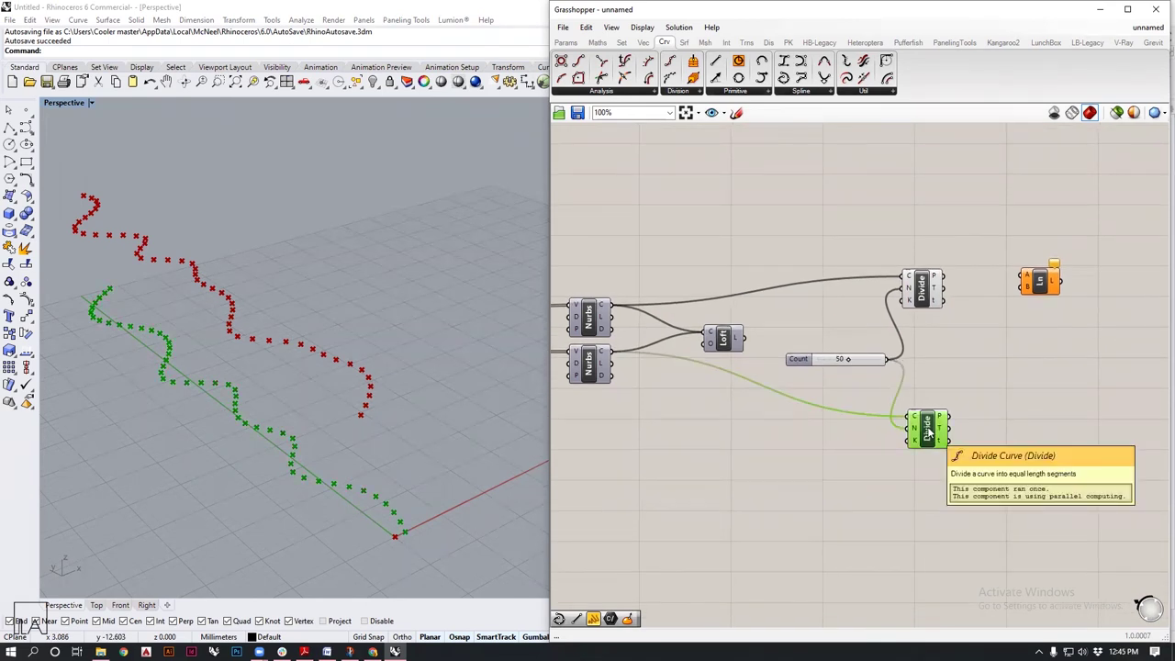
pyautogui.click(986, 417)
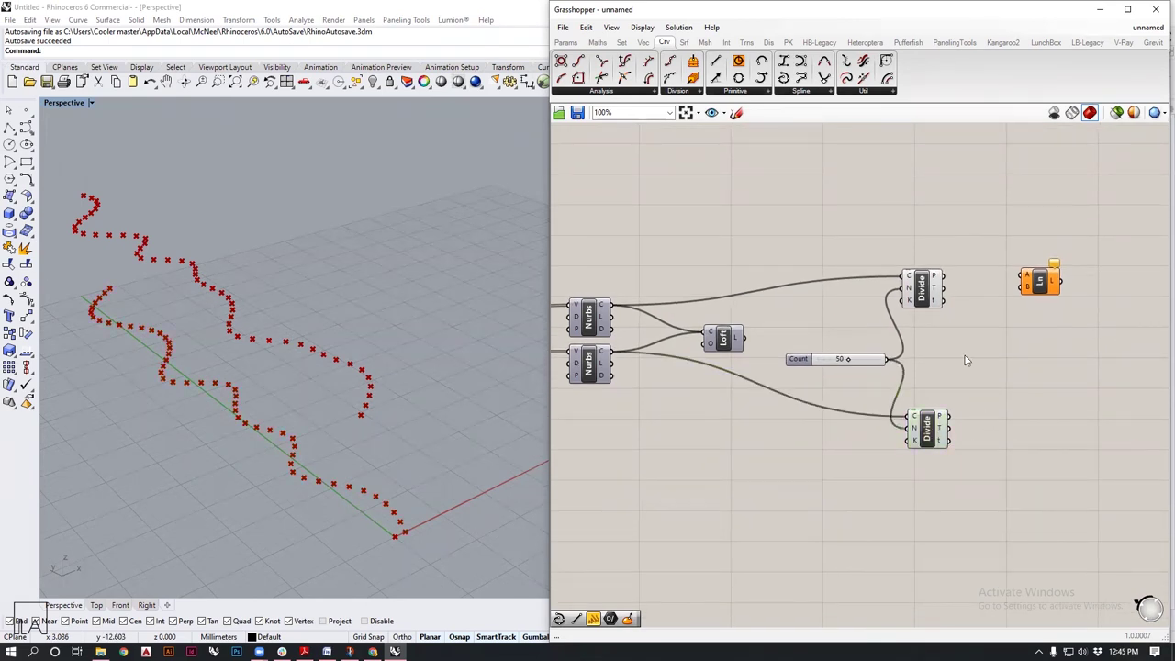
# Step: Connect the points of the upper Divide Curve to the Line's A input and those of the lower one to B
pyautogui.moveTo(942, 276); pyautogui.dragTo(1024, 276)
pyautogui.moveTo(952, 427); pyautogui.dragTo(1026, 287)
pyautogui.moveTo(342, 442)
pyautogui.mouseDown(button='right')
pyautogui.moveTo(380, 459)
pyautogui.moveTo(361, 472)
pyautogui.moveTo(306, 468)
pyautogui.moveTo(349, 459)
pyautogui.mouseUp(button='right')
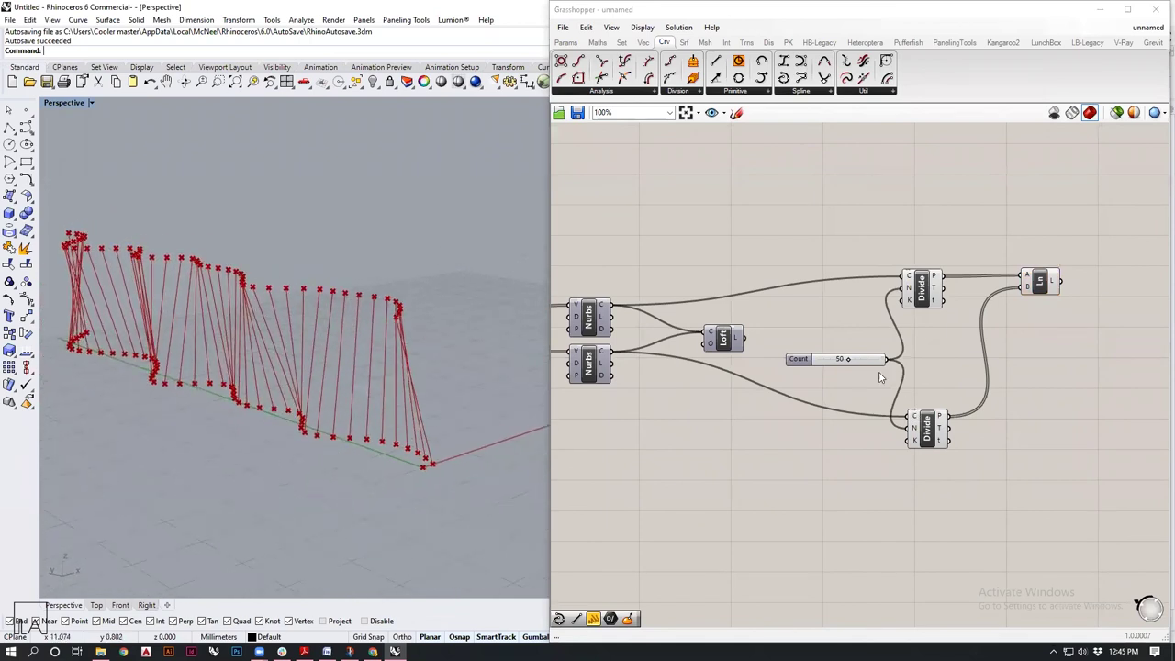
# Step: Set the Random component's Seed slider to 23 and inspect the connecting lines in the Perspective view
pyautogui.scroll(-4, 907, 400)
pyautogui.moveTo(617, 445); pyautogui.dragTo(869, 426, button='right')
pyautogui.scroll(5, 739, 446)
pyautogui.scroll(2, 741, 451)
pyautogui.moveTo(754, 448); pyautogui.dragTo(755, 447)
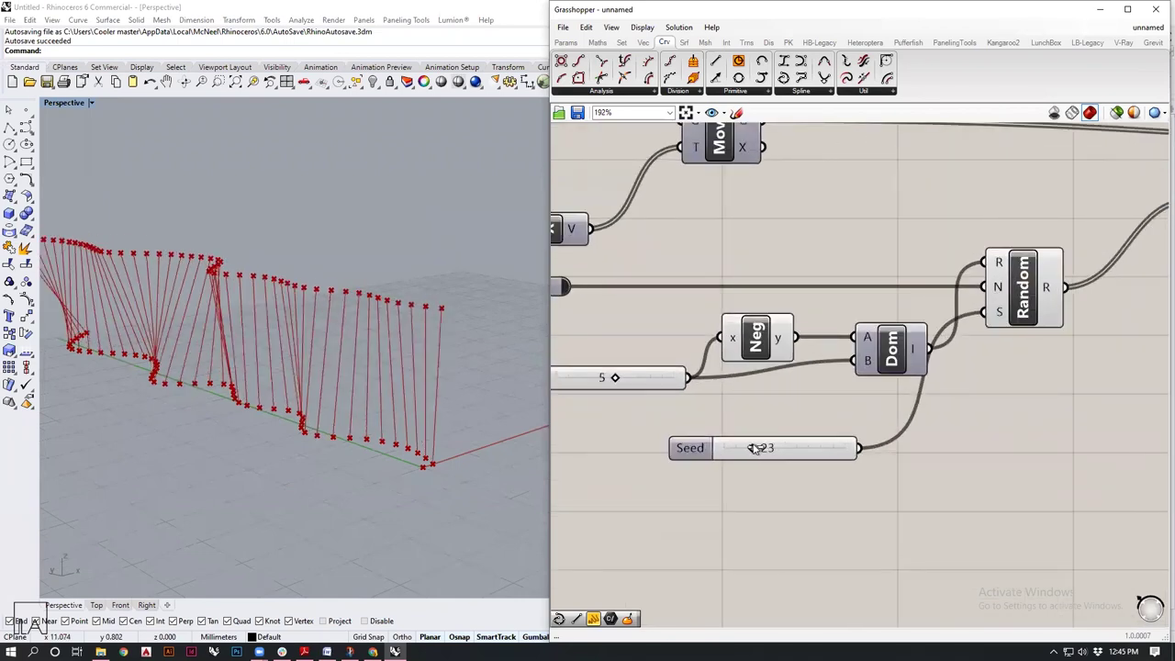
pyautogui.scroll(-2, 998, 515)
pyautogui.moveTo(866, 287); pyautogui.dragTo(894, 334, button='right')
pyautogui.moveTo(772, 474); pyautogui.dragTo(835, 466, button='right')
pyautogui.scroll(-4, 767, 448)
pyautogui.moveTo(965, 428); pyautogui.dragTo(779, 382, button='right')
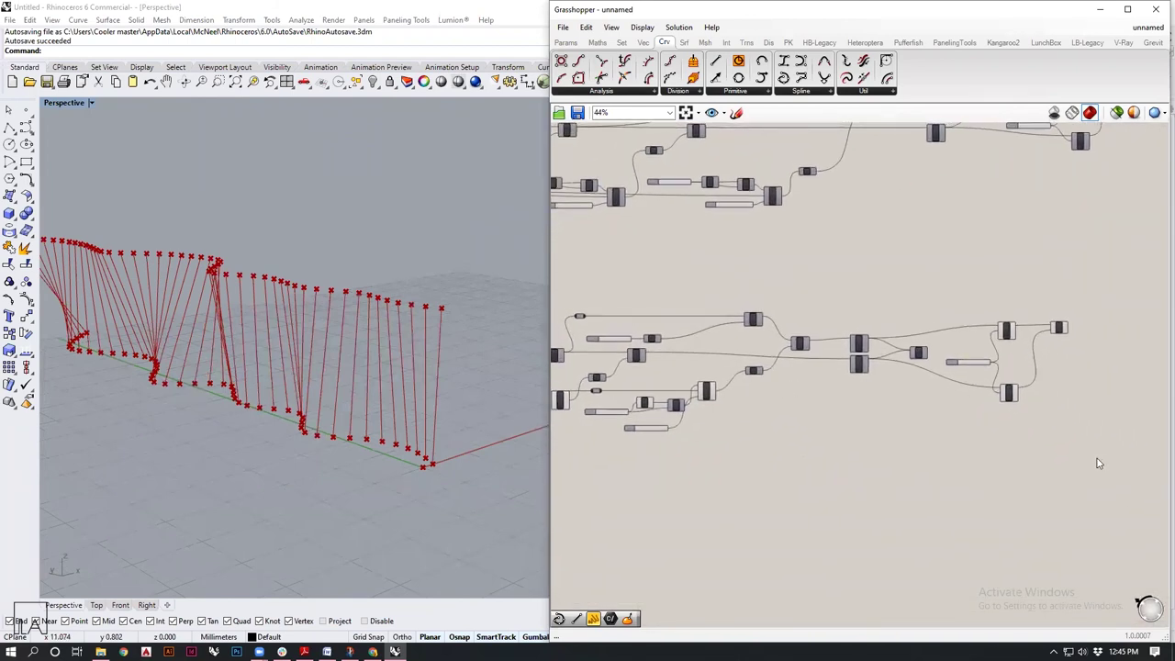
pyautogui.moveTo(407, 472)
pyautogui.mouseDown(button='right')
pyautogui.moveTo(386, 486)
pyautogui.moveTo(285, 479)
pyautogui.moveTo(397, 479)
pyautogui.mouseUp(button='right')
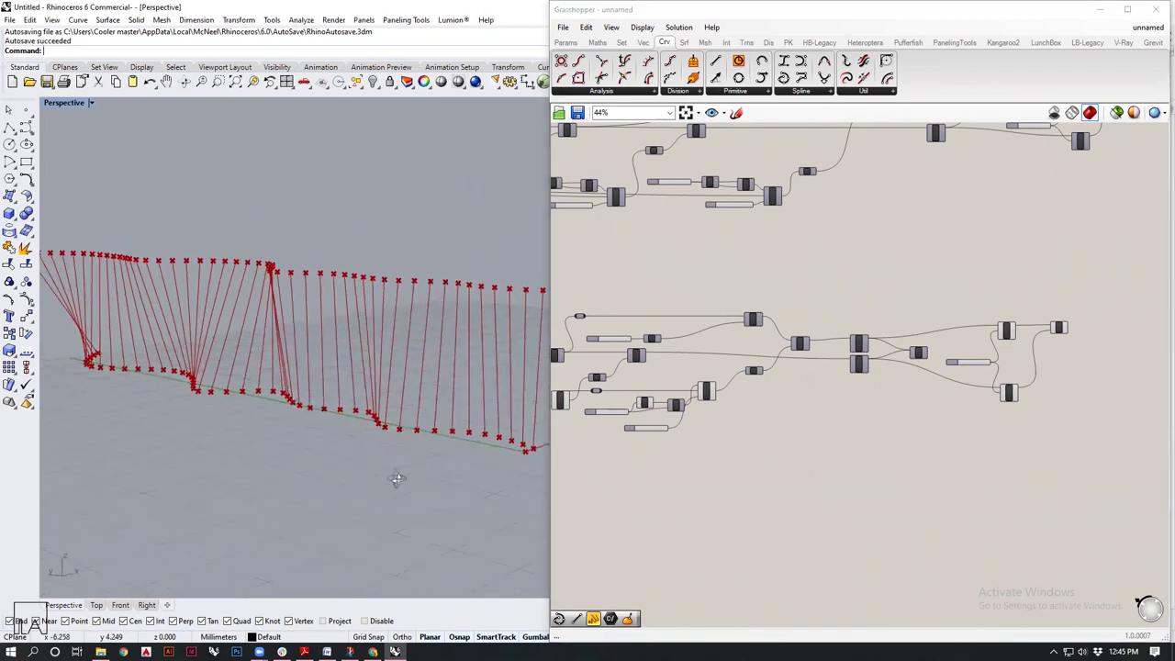